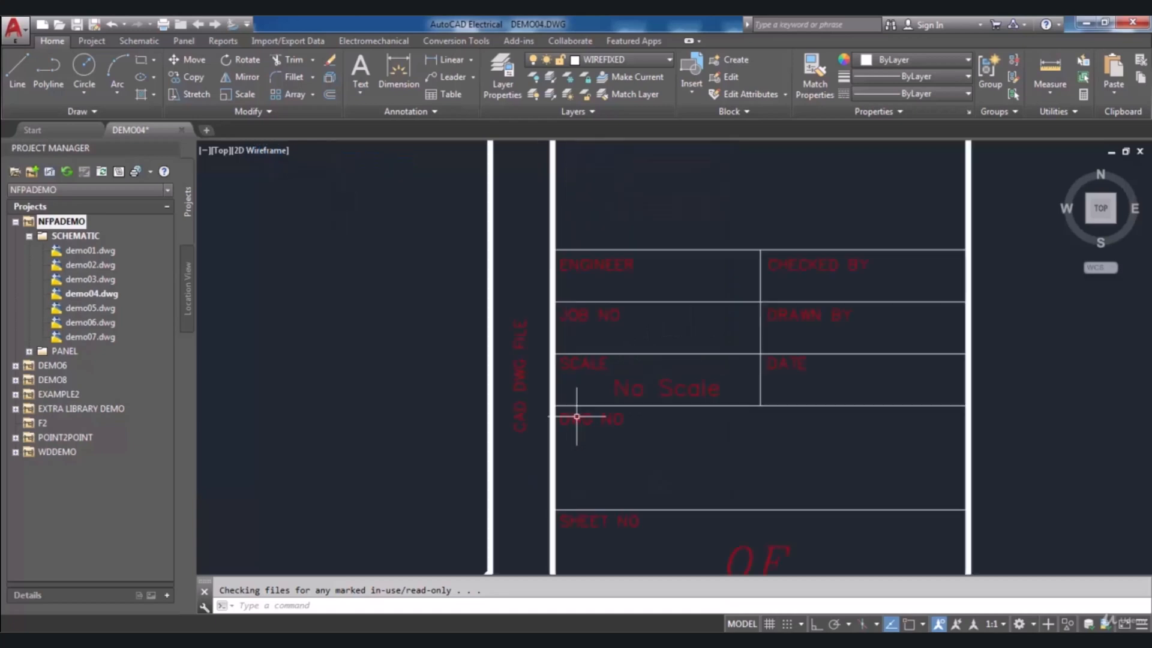
Examine the title block of drawing demo04, including its engineer, job number, scale, drawing number and sheet number fields.
{"action": "scroll", "coordinate": [587, 411], "scroll_direction": "down", "scroll_amount": 2}
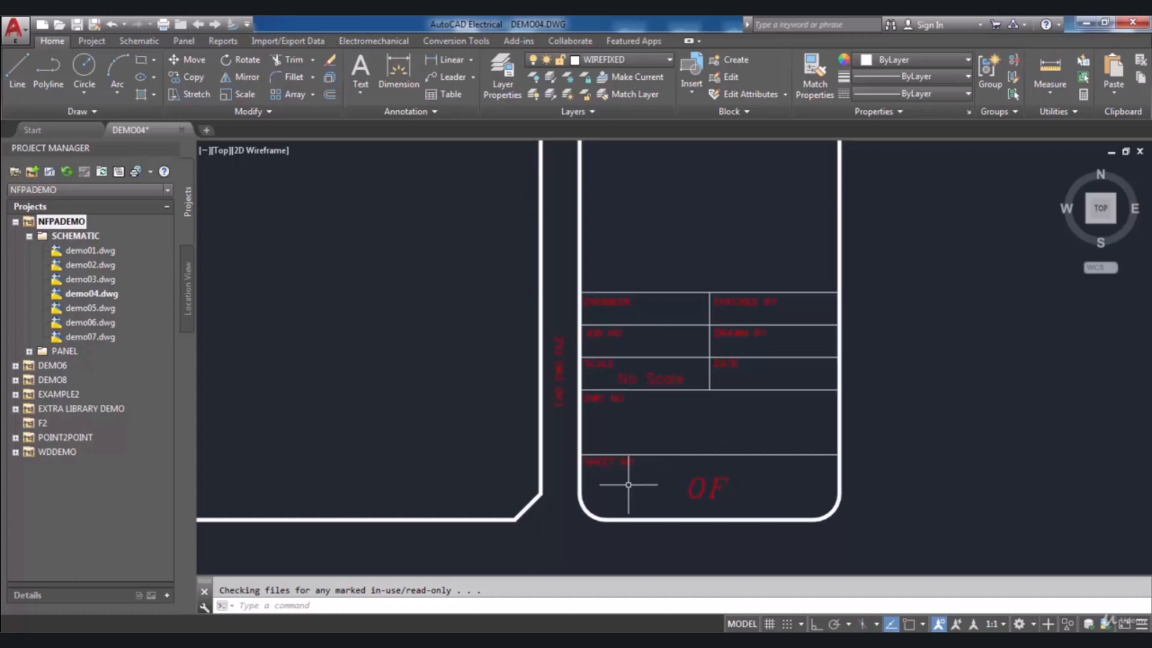
{"action": "scroll", "coordinate": [615, 465], "scroll_direction": "up", "scroll_amount": 2}
{"action": "scroll", "coordinate": [624, 453], "scroll_direction": "down", "scroll_amount": 4}
{"action": "scroll", "coordinate": [618, 384], "scroll_direction": "up", "scroll_amount": 2}
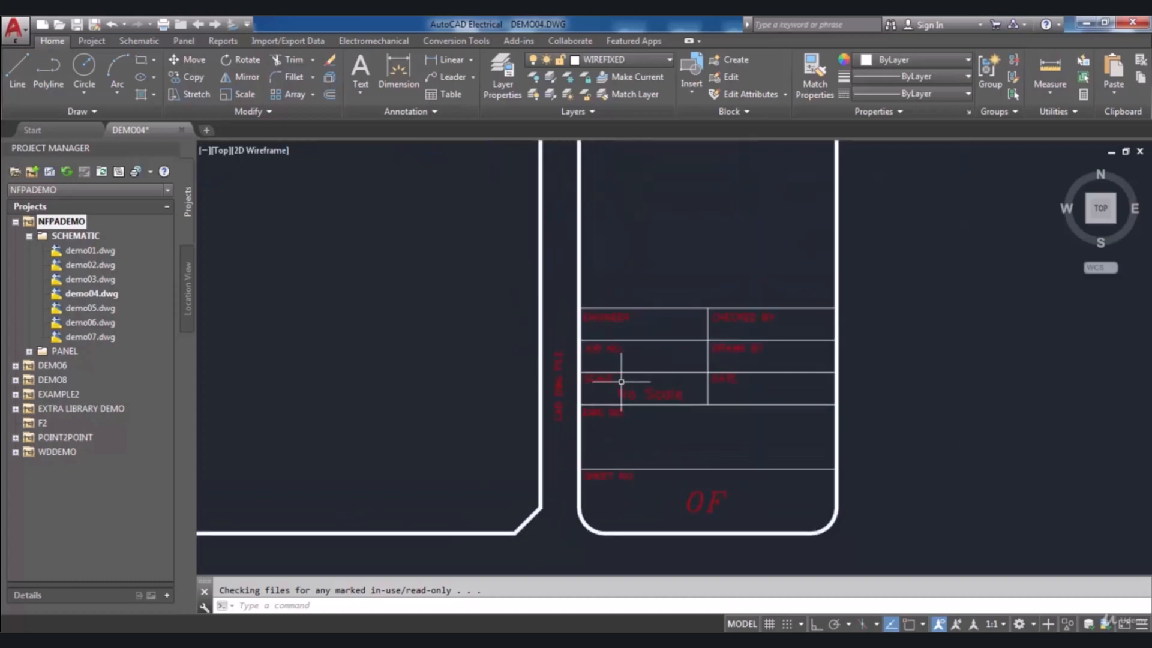
{"action": "scroll", "coordinate": [627, 360], "scroll_direction": "up", "scroll_amount": 2}
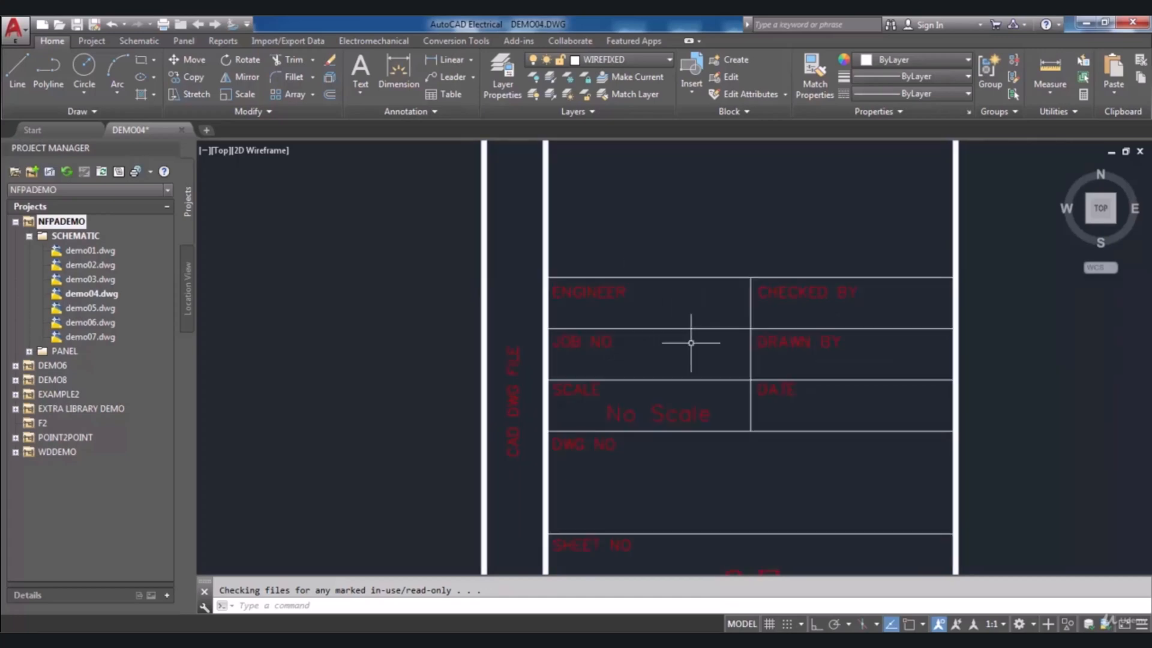
{"action": "scroll", "coordinate": [692, 351], "scroll_direction": "down", "scroll_amount": 2}
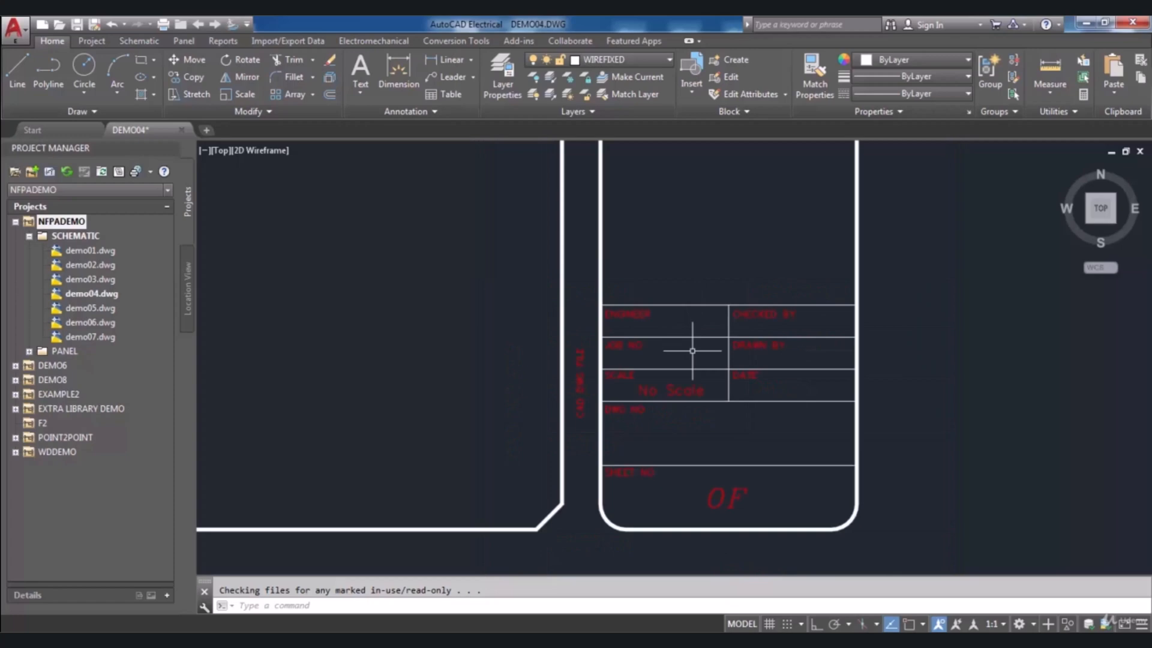
{"action": "scroll", "coordinate": [692, 350], "scroll_direction": "down", "scroll_amount": 2}
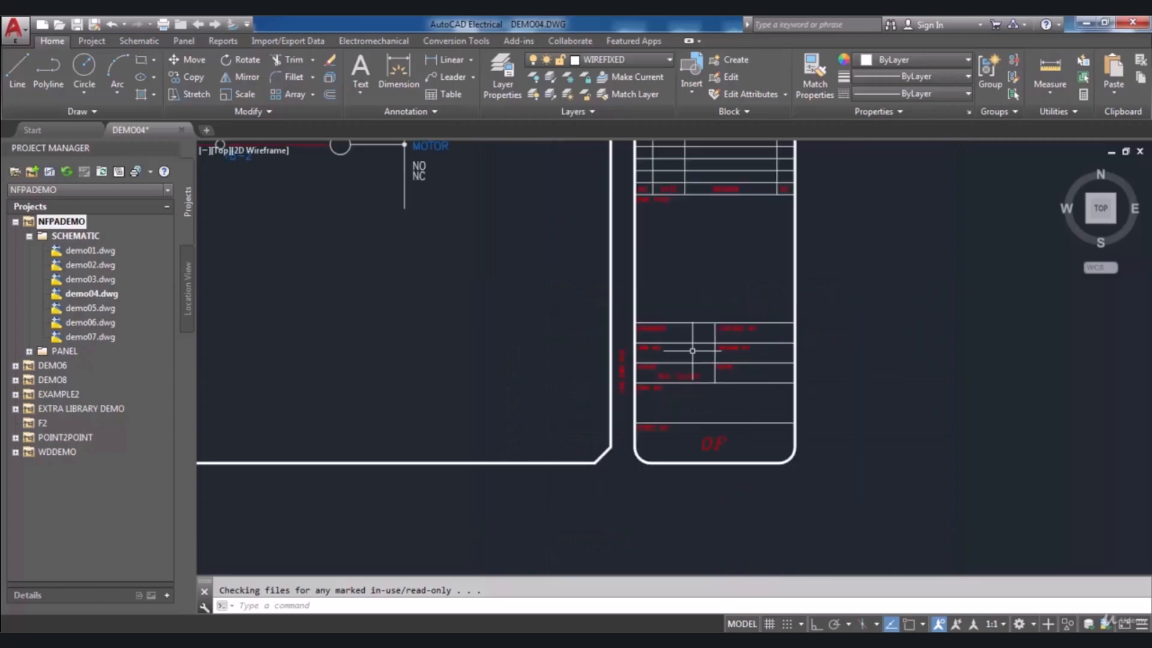
{"action": "scroll", "coordinate": [693, 350], "scroll_direction": "down", "scroll_amount": 2}
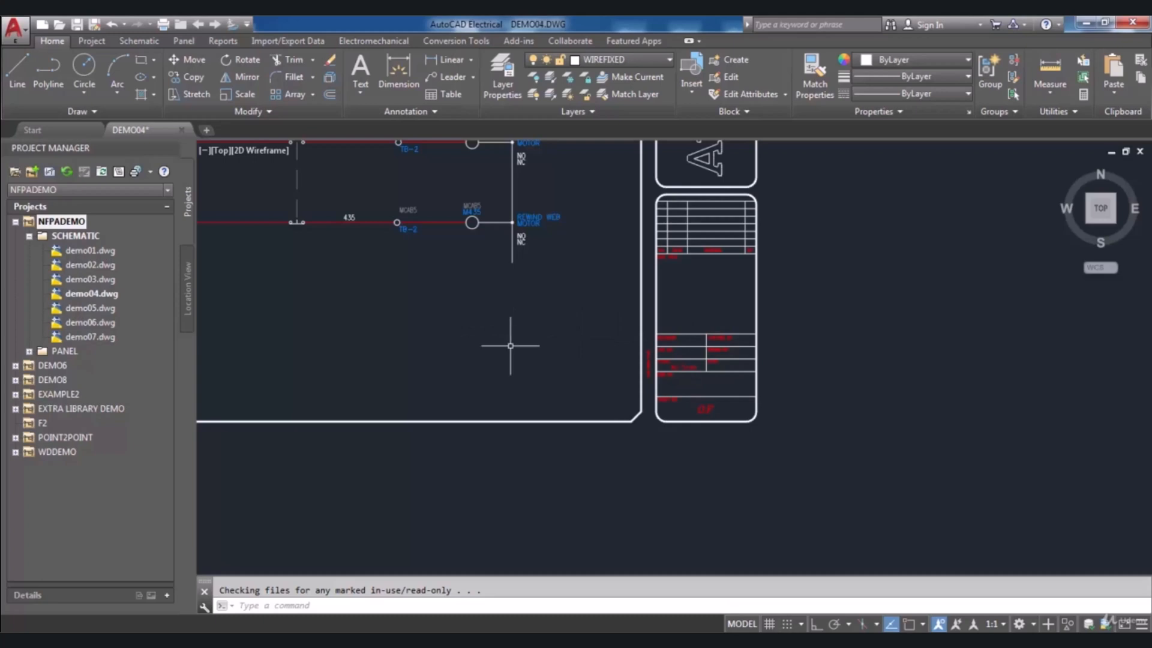
{"action": "scroll", "coordinate": [462, 336], "scroll_direction": "down", "scroll_amount": 4}
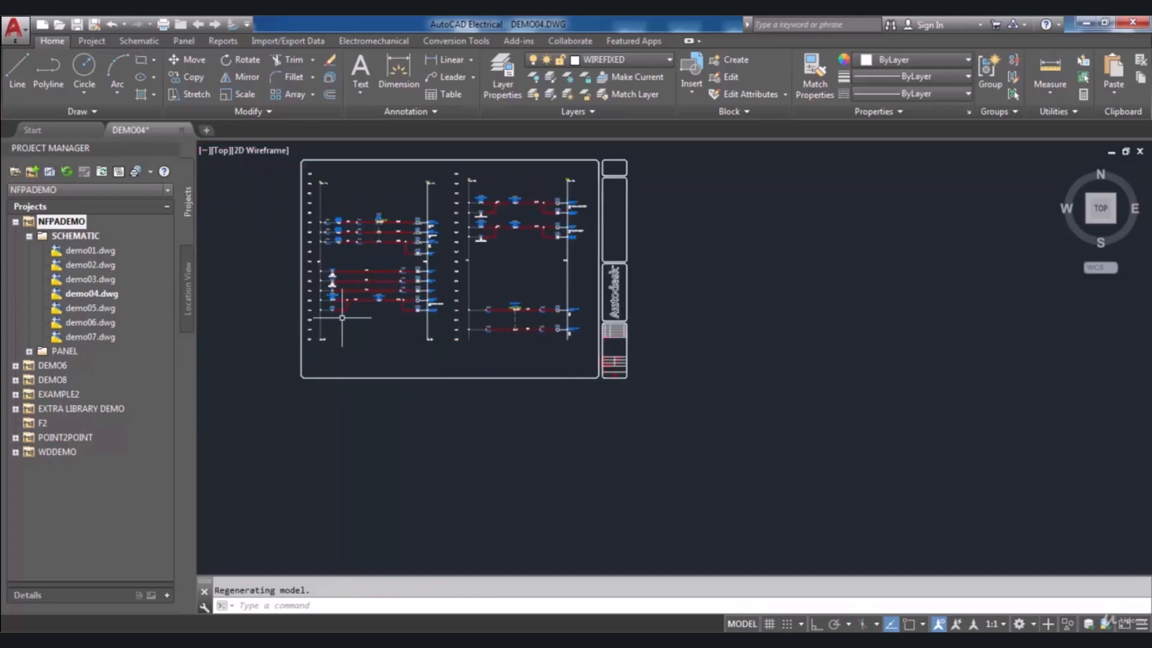
{"action": "scroll", "coordinate": [344, 319], "scroll_direction": "up", "scroll_amount": 2}
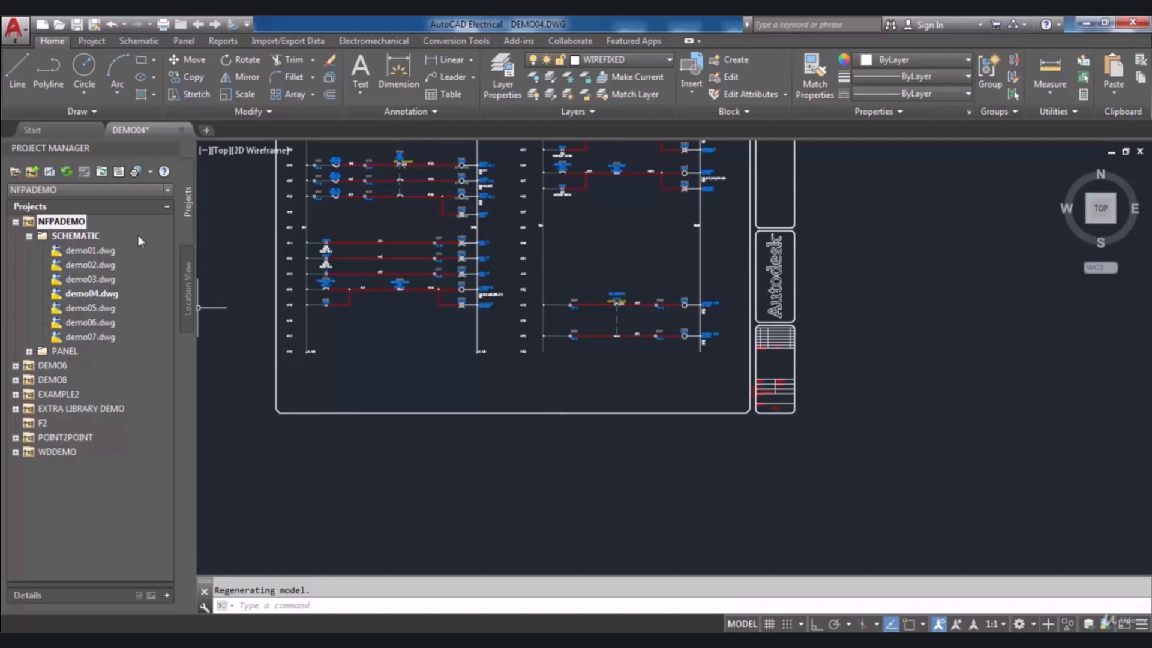
In the NFPADEMO project descriptions, set Title 2 to sample2 and Scale to 100.
{"action": "right_click", "coordinate": [71, 222]}
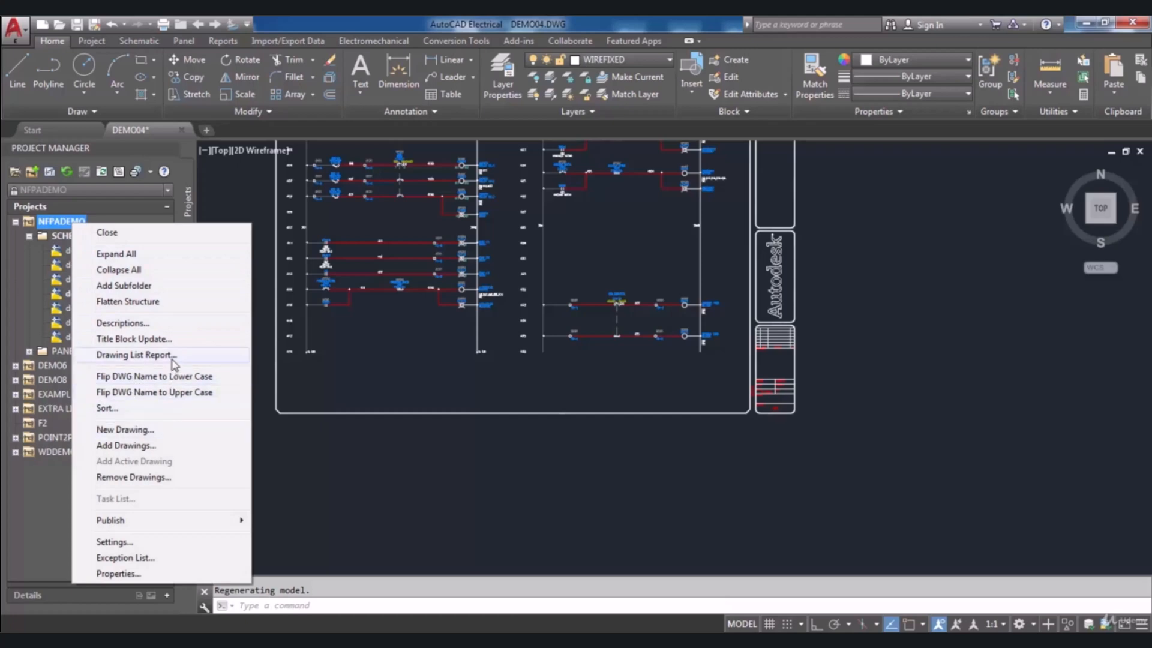
{"action": "left_click", "coordinate": [164, 324]}
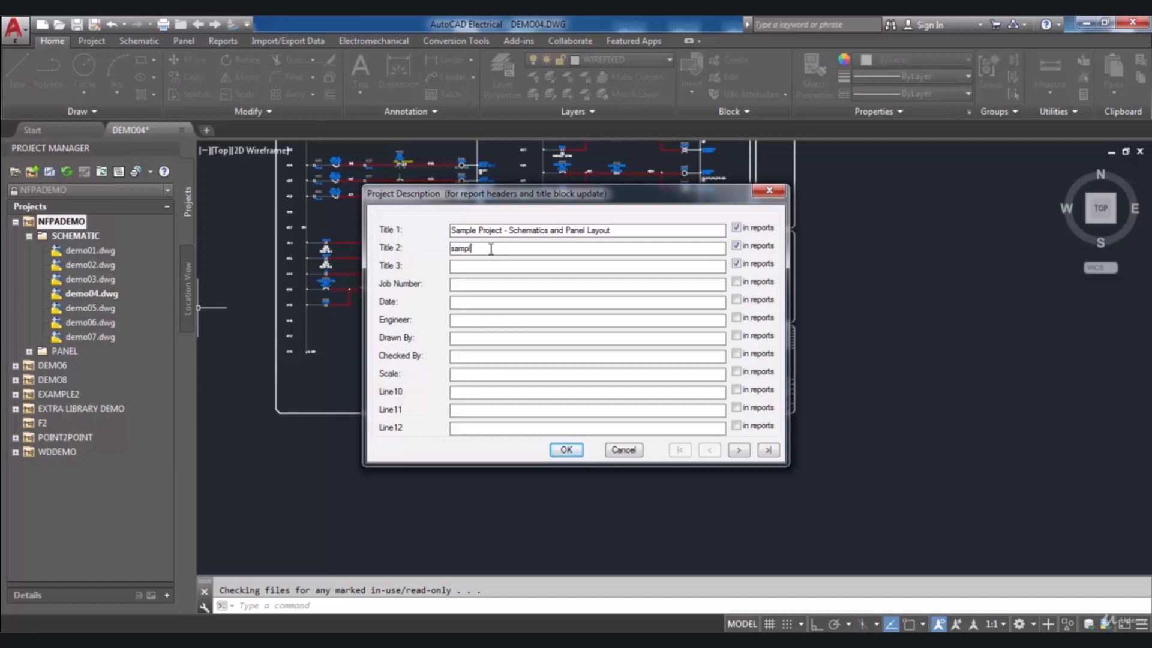
{"action": "type", "text": "2"}
{"action": "left_click", "coordinate": [564, 450]}
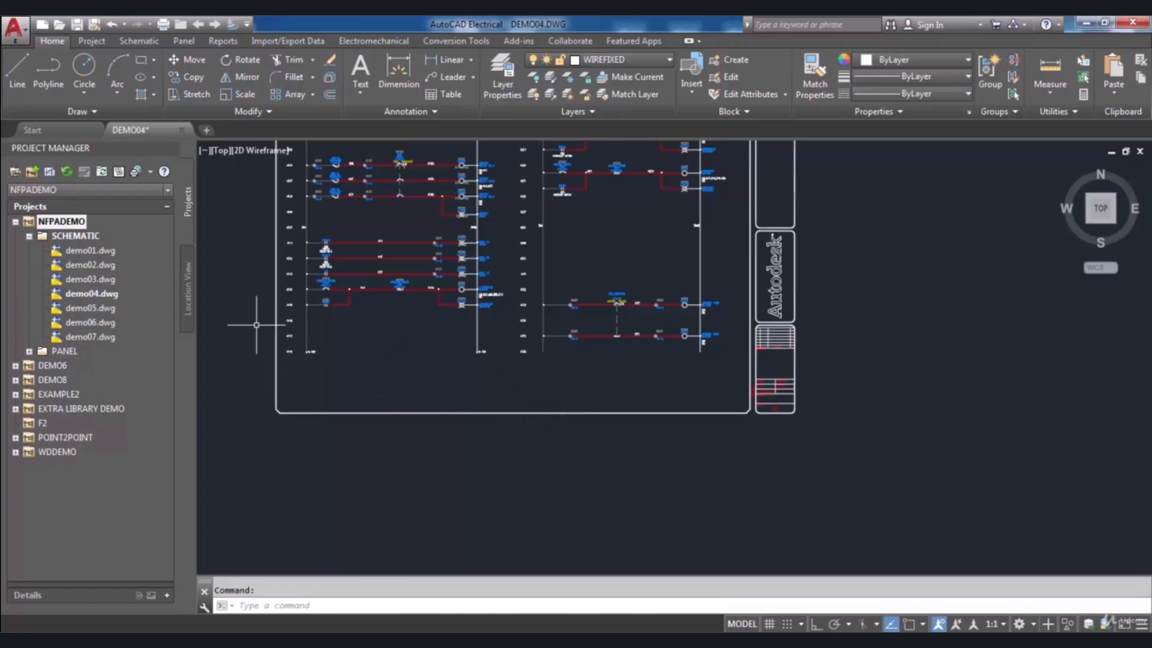
Update the title blocks project-wide with the Title 1 and Scale description lines, processing all drawings in the NFPADEMO project.
{"action": "right_click", "coordinate": [81, 227]}
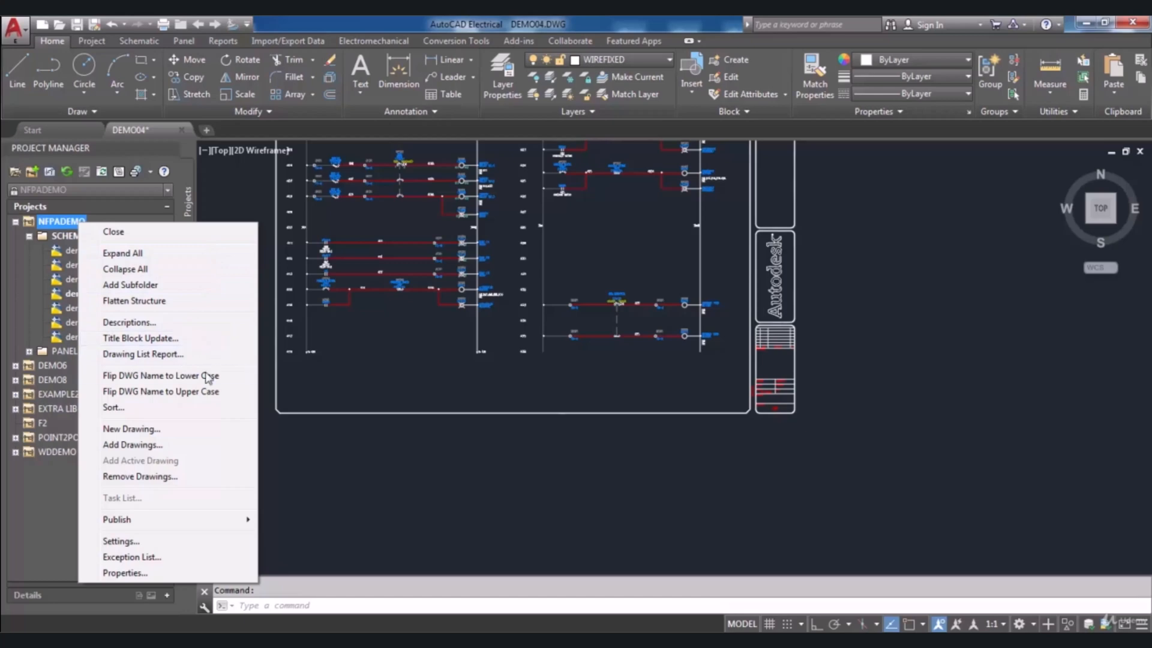
{"action": "left_click", "coordinate": [200, 340]}
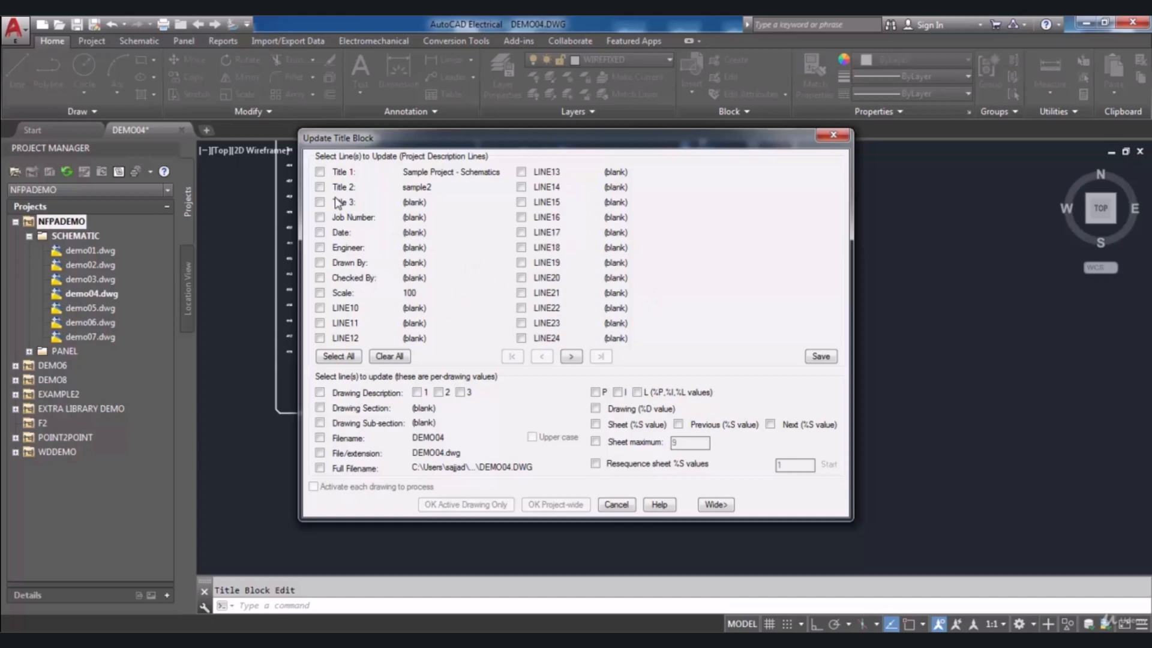
{"action": "left_click", "coordinate": [319, 295]}
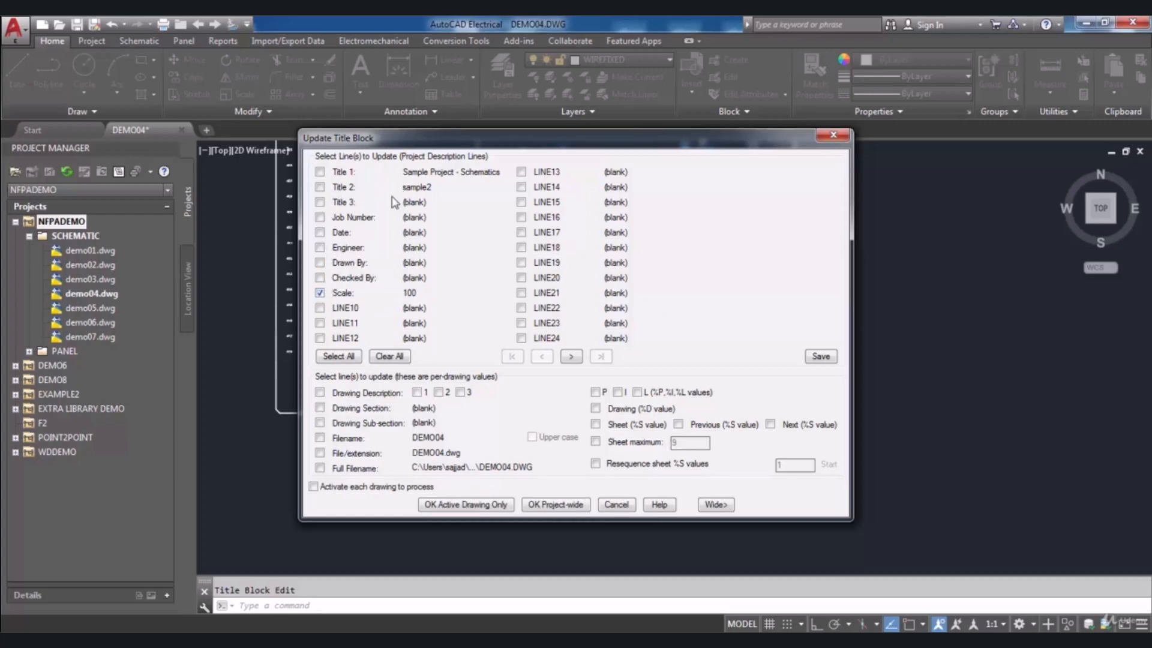
{"action": "left_click", "coordinate": [319, 173]}
{"action": "left_click", "coordinate": [564, 503]}
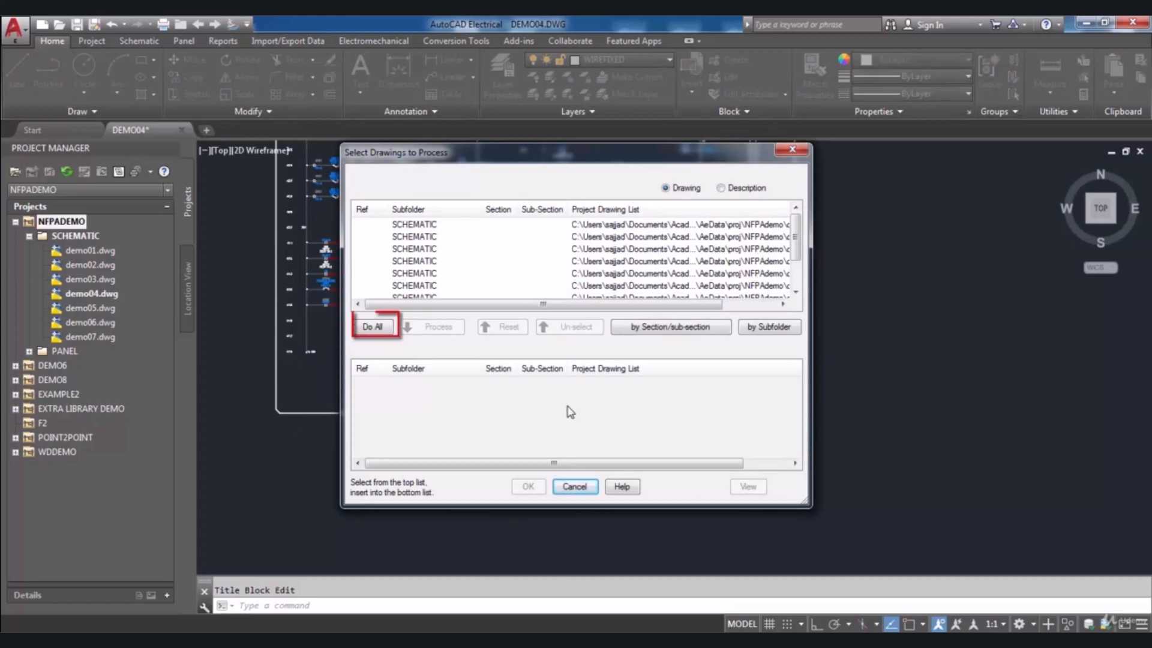
{"action": "left_click", "coordinate": [374, 327]}
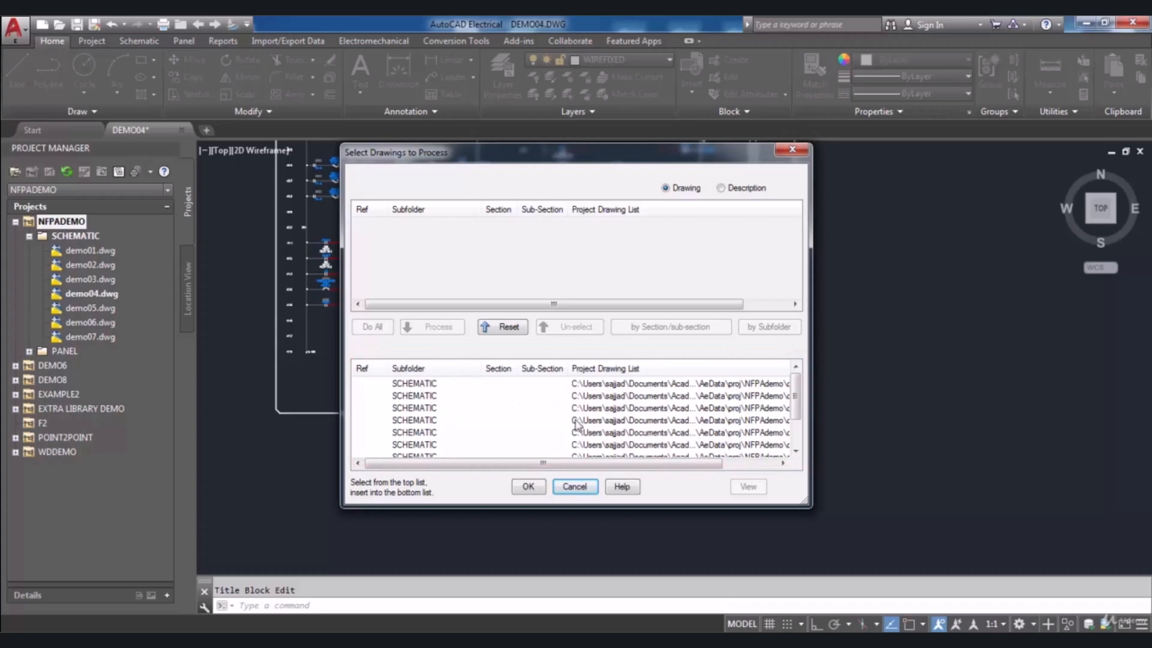
{"action": "left_click", "coordinate": [528, 486]}
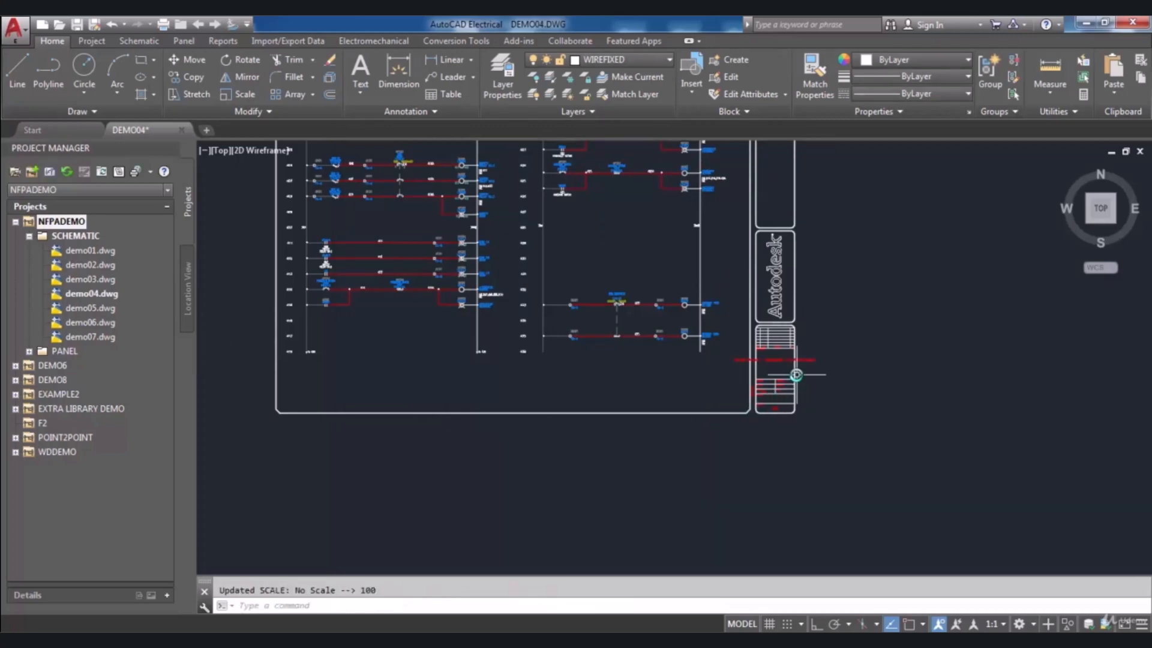
Inspect the title and scale entries in the updated title block of demo04.
{"action": "scroll", "coordinate": [796, 375], "scroll_direction": "up", "scroll_amount": 6}
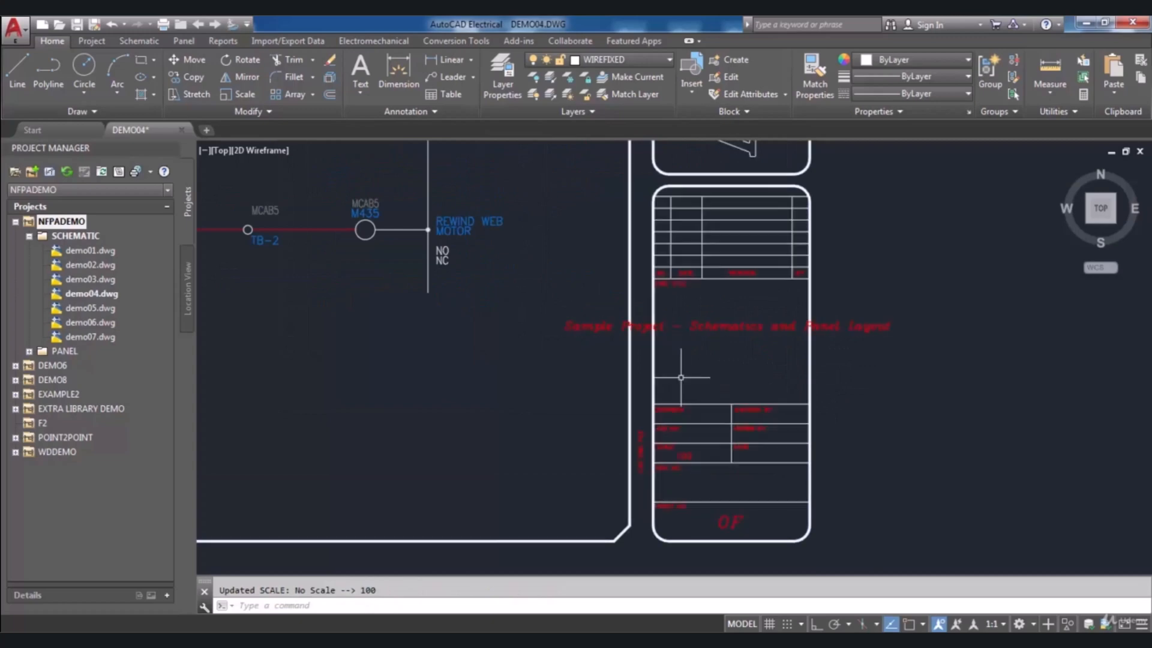
{"action": "scroll", "coordinate": [706, 413], "scroll_direction": "up", "scroll_amount": 3}
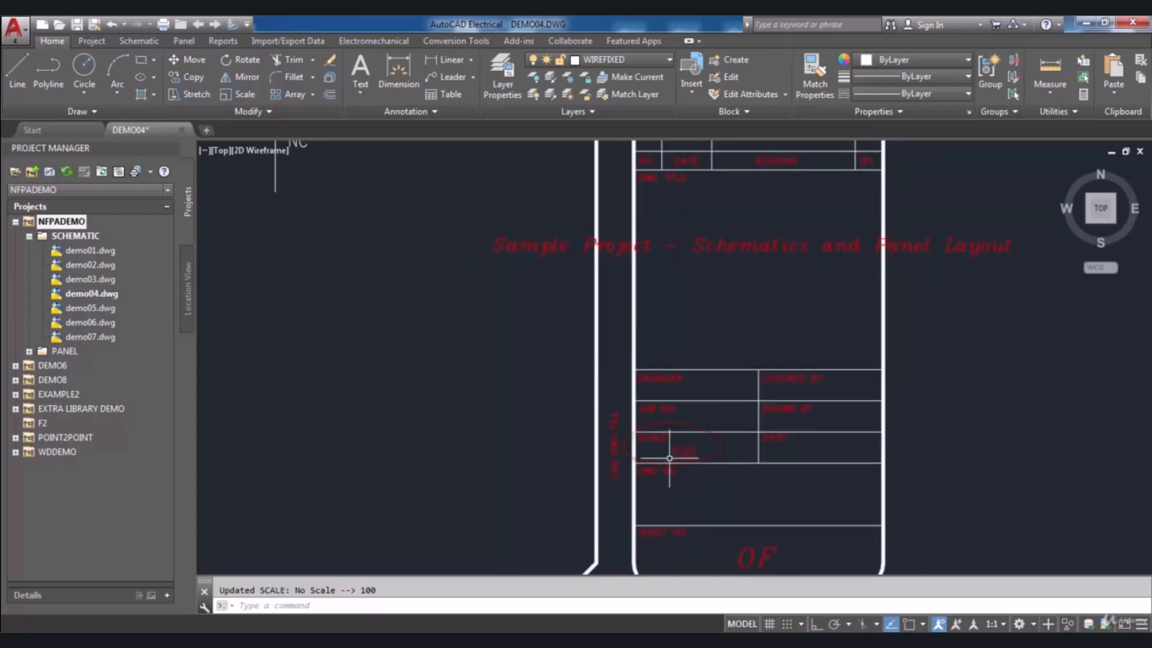
{"action": "scroll", "coordinate": [574, 434], "scroll_direction": "down", "scroll_amount": 4}
{"action": "scroll", "coordinate": [542, 384], "scroll_direction": "up", "scroll_amount": 4}
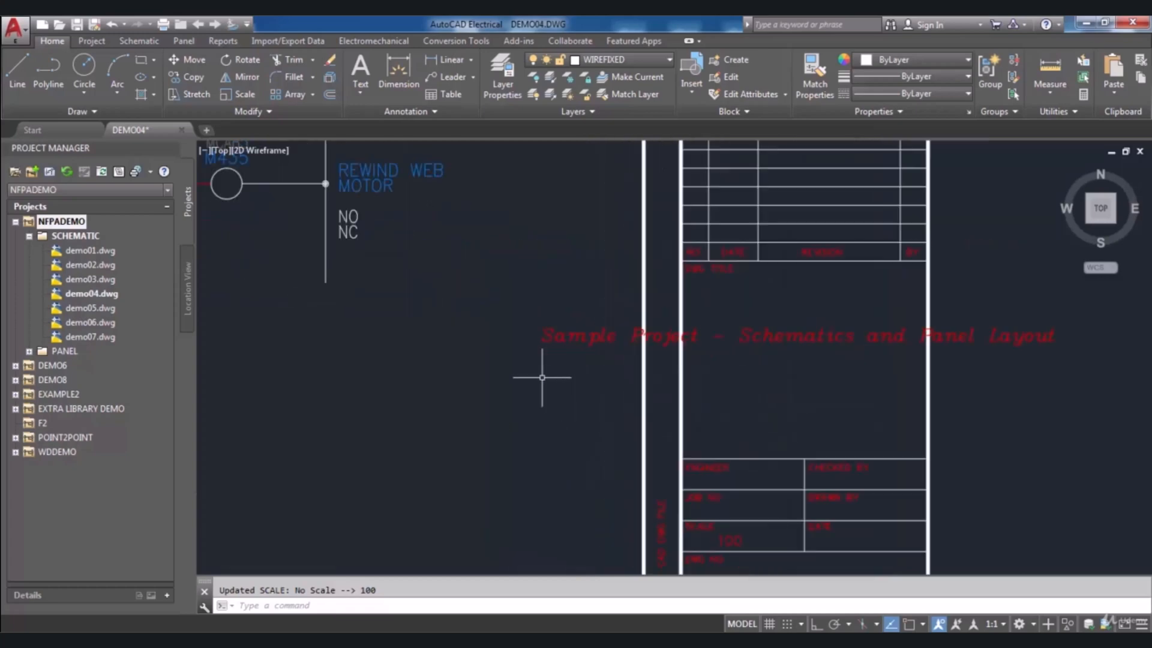
{"action": "scroll", "coordinate": [673, 406], "scroll_direction": "down", "scroll_amount": 2}
{"action": "scroll", "coordinate": [714, 411], "scroll_direction": "down", "scroll_amount": 3}
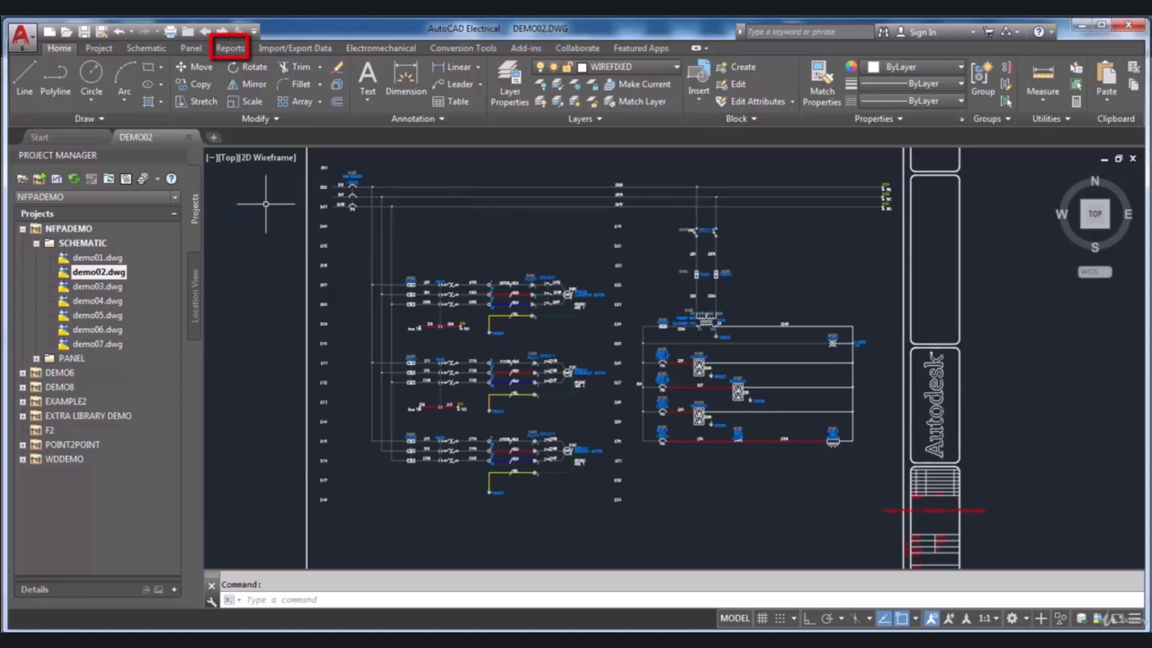
Open the schematic reports settings for the Bill of Material report.
{"action": "left_click", "coordinate": [245, 48]}
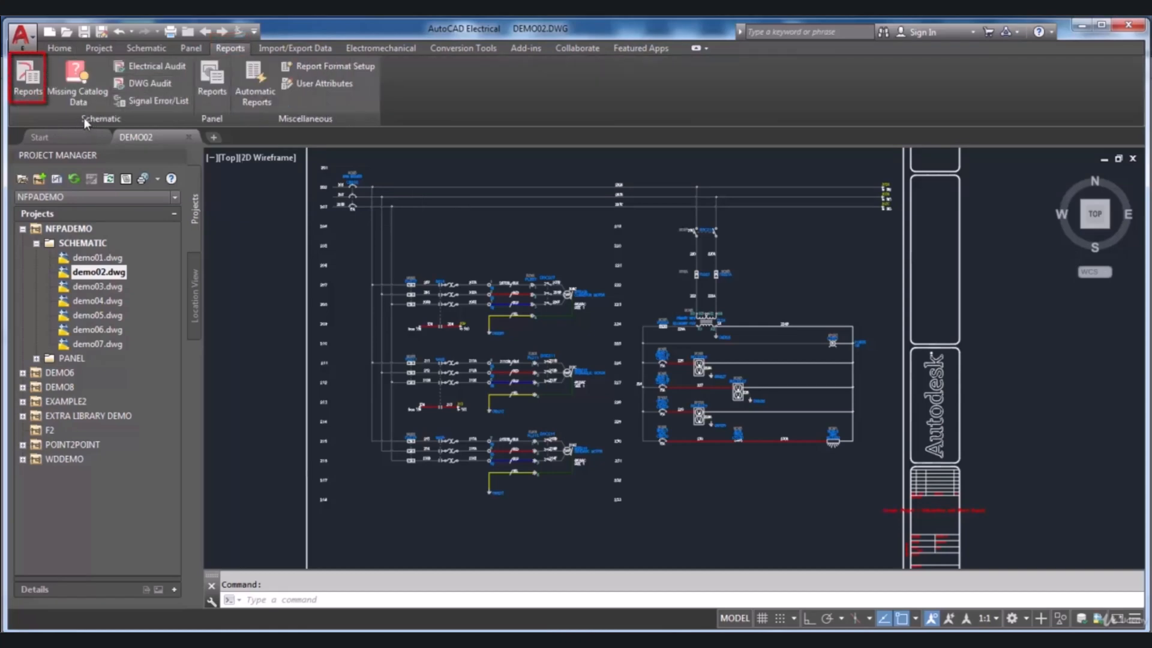
{"action": "left_click", "coordinate": [28, 81]}
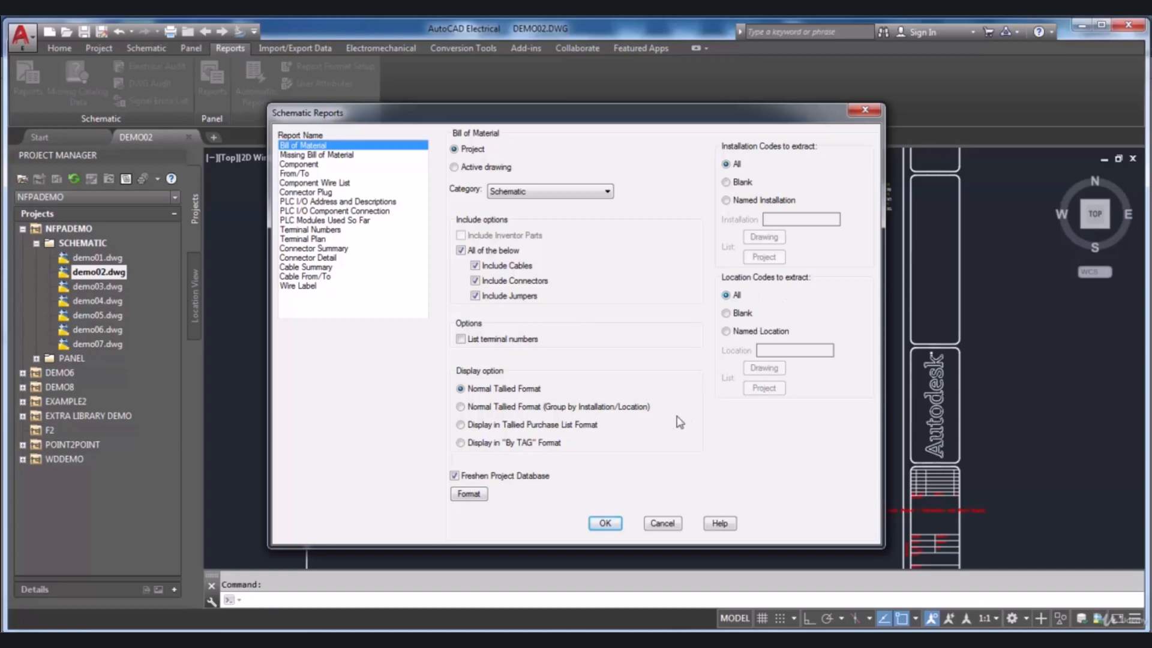
View the available format settings files for the Bill of Material report without choosing one.
{"action": "left_click", "coordinate": [468, 494]}
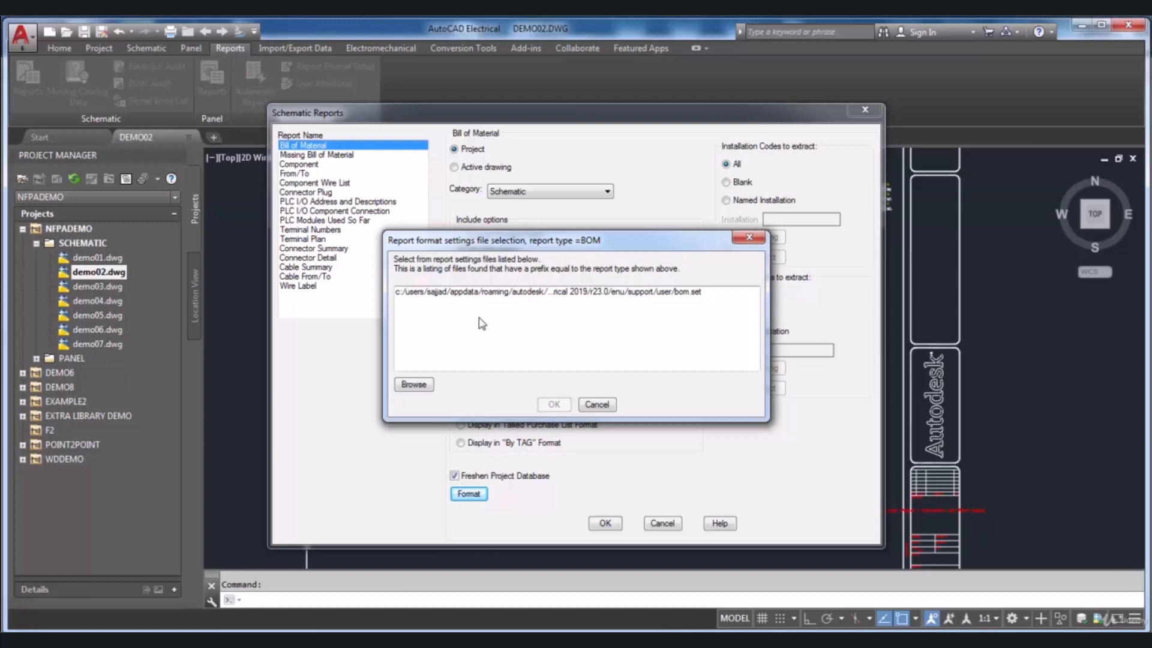
{"action": "left_click", "coordinate": [415, 384]}
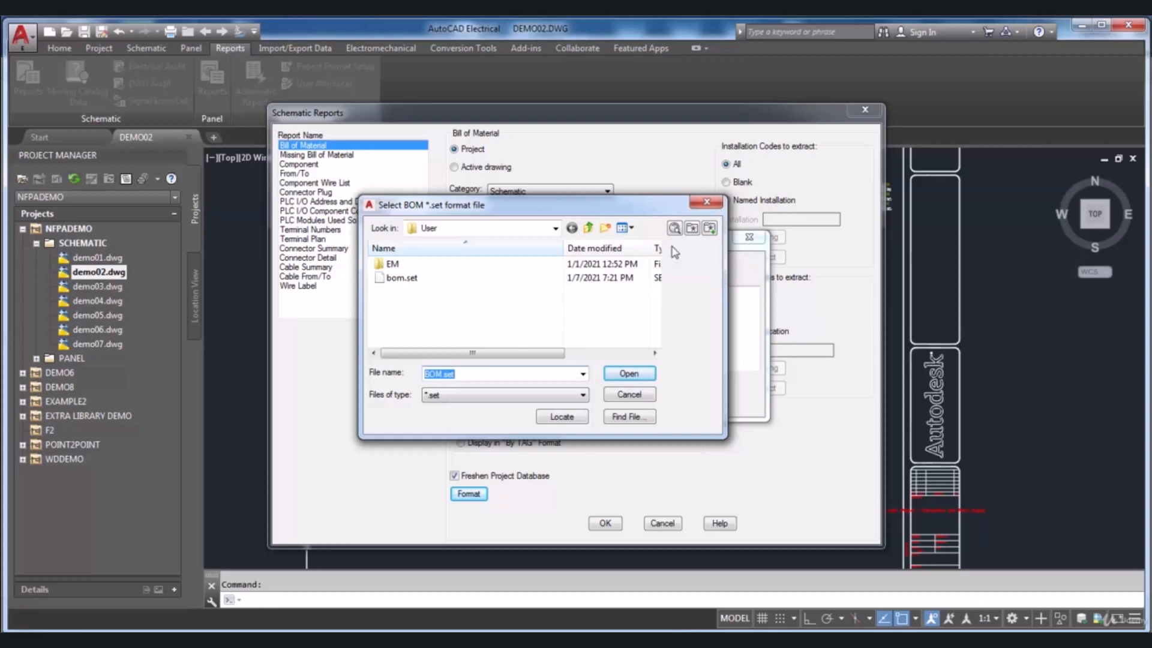
{"action": "left_click", "coordinate": [636, 396]}
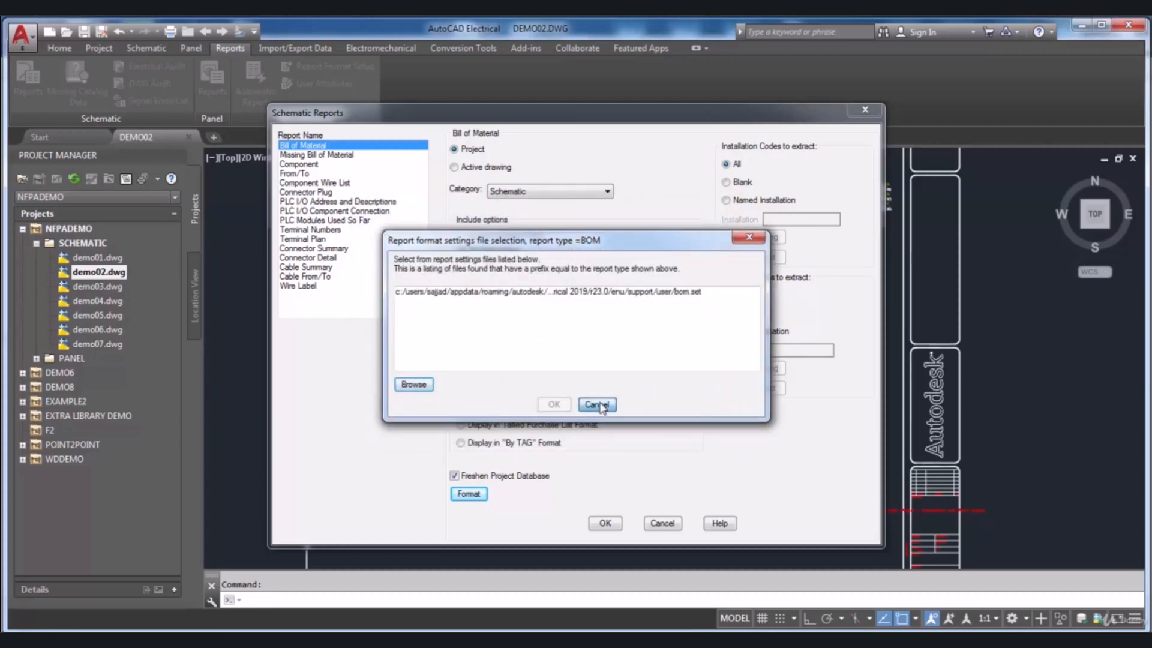
{"action": "left_click", "coordinate": [597, 405]}
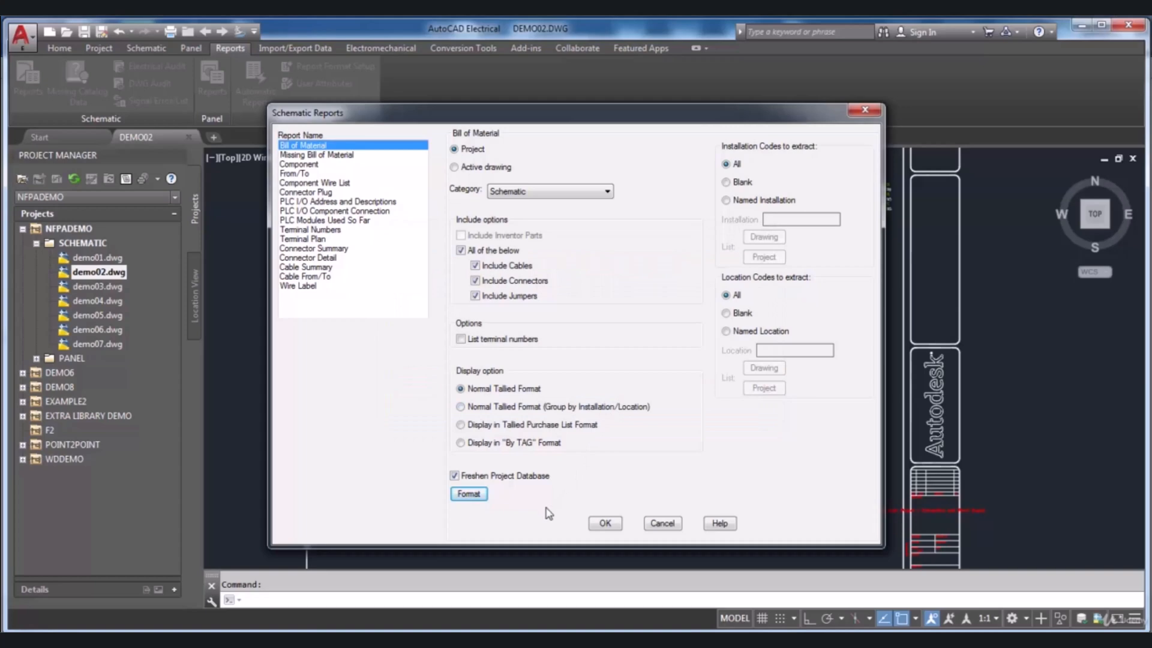
Generate the project Bill of Material report with only demo02.dwg selected for processing.
{"action": "left_click", "coordinate": [602, 523]}
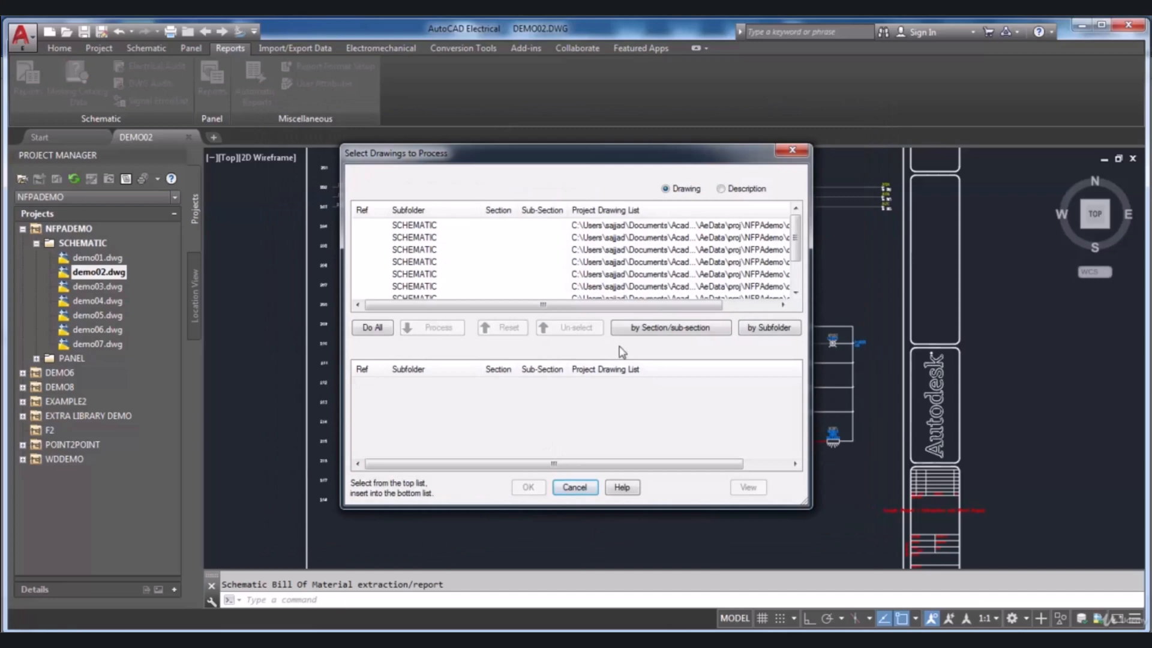
{"action": "left_click_drag", "start_coordinate": [631, 306], "coordinate": [687, 315]}
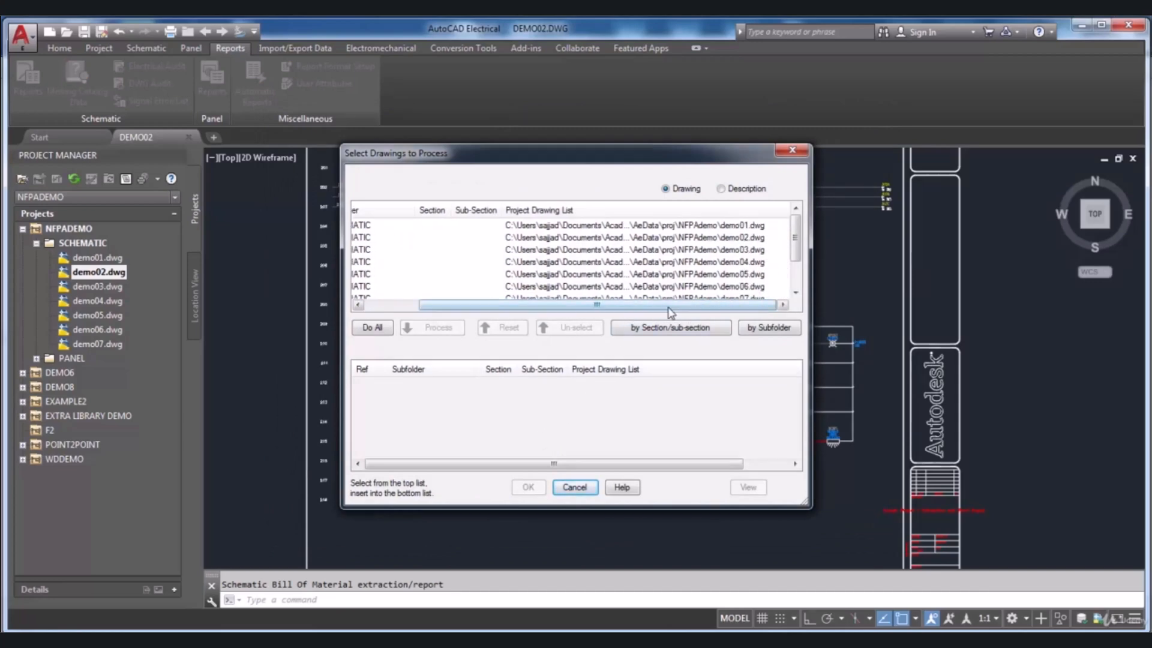
{"action": "left_click", "coordinate": [718, 238]}
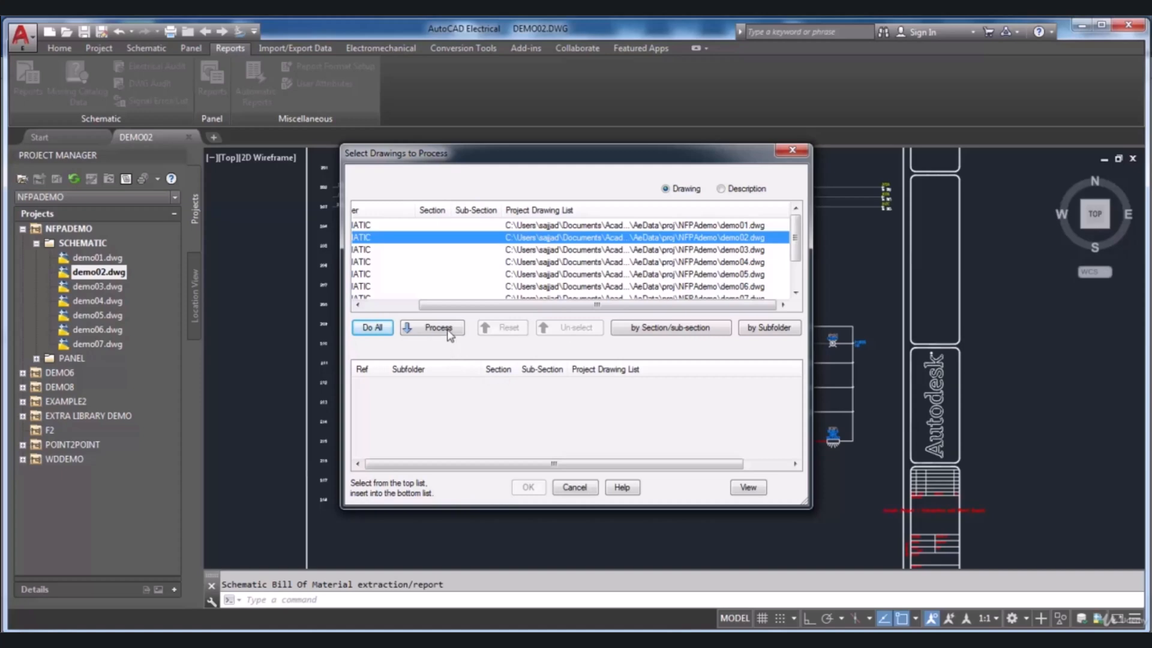
{"action": "left_click", "coordinate": [448, 330]}
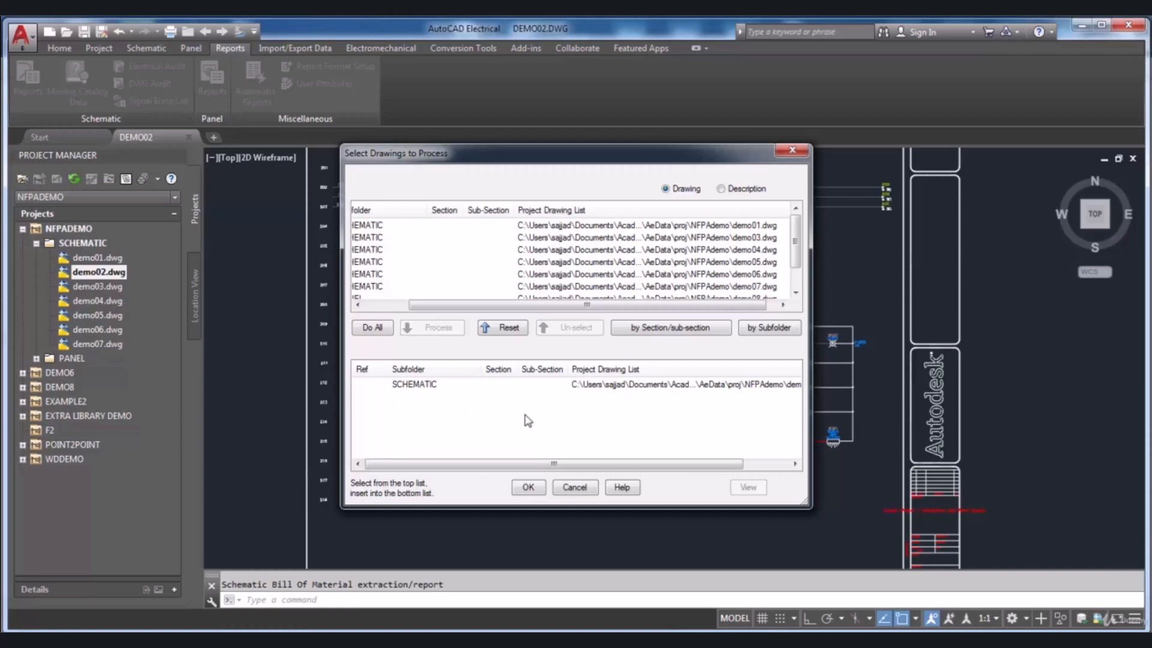
{"action": "left_click", "coordinate": [528, 487]}
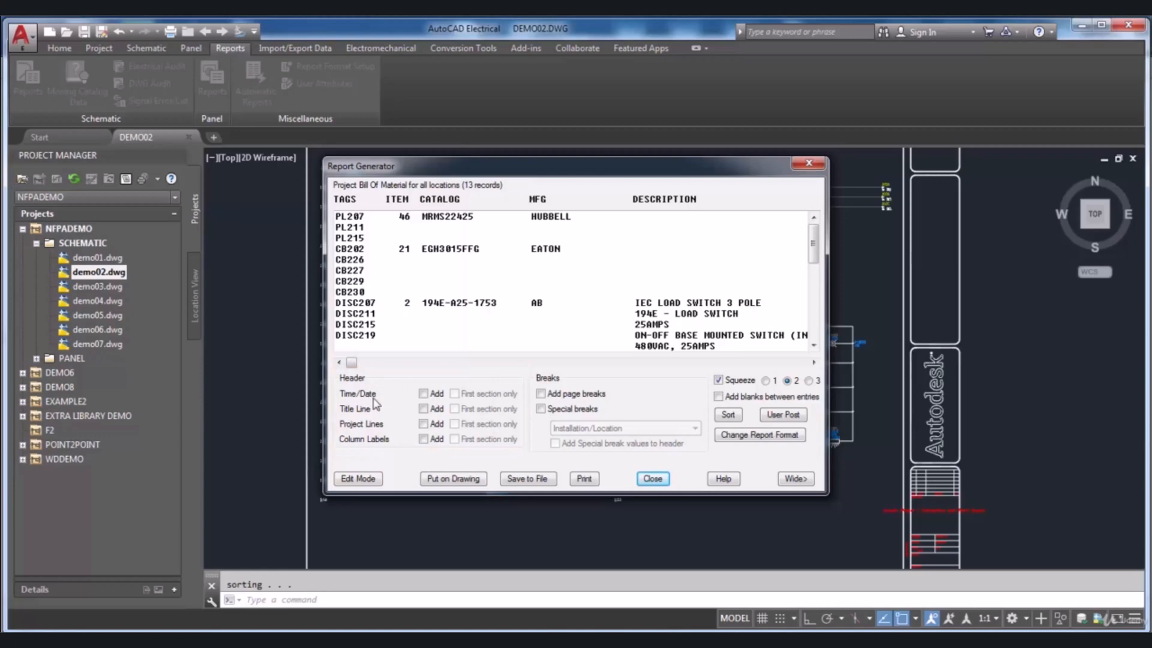
Add the time/date and title line to the report header, and open the report for editing.
{"action": "left_click", "coordinate": [423, 394]}
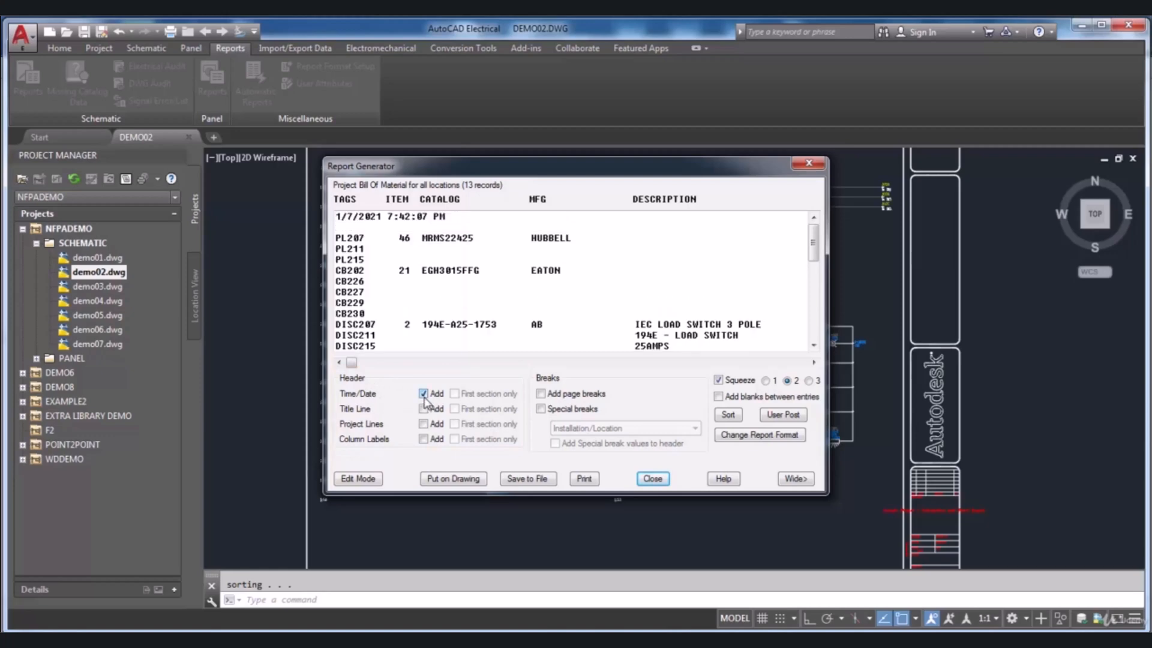
{"action": "left_click", "coordinate": [424, 409]}
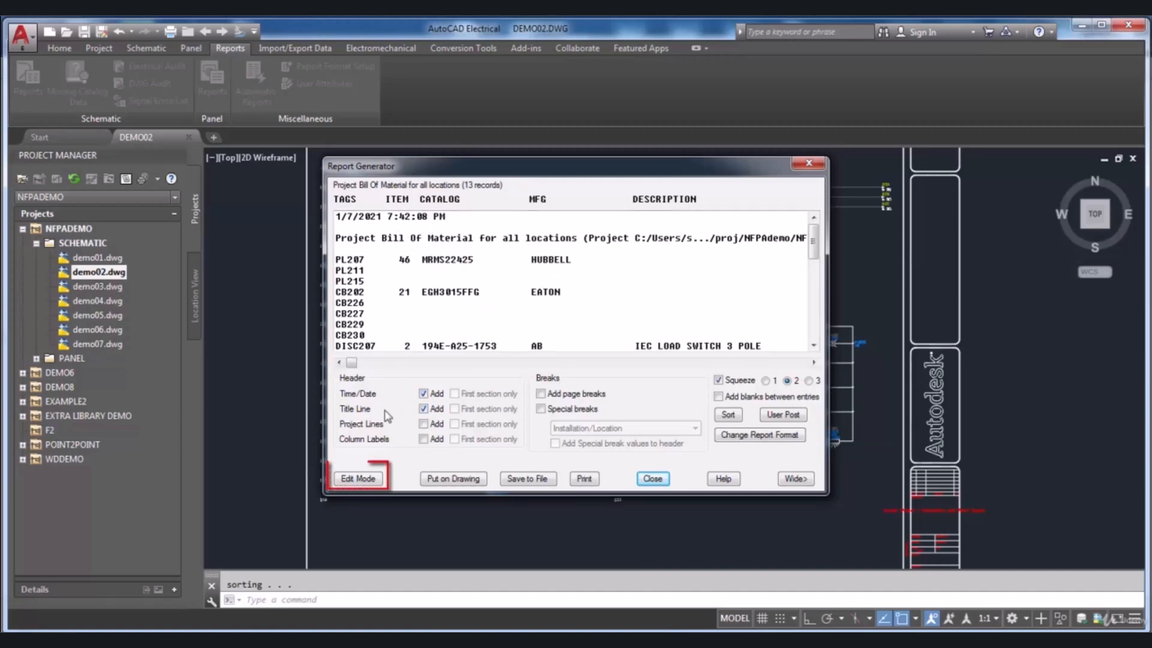
{"action": "left_click", "coordinate": [358, 480]}
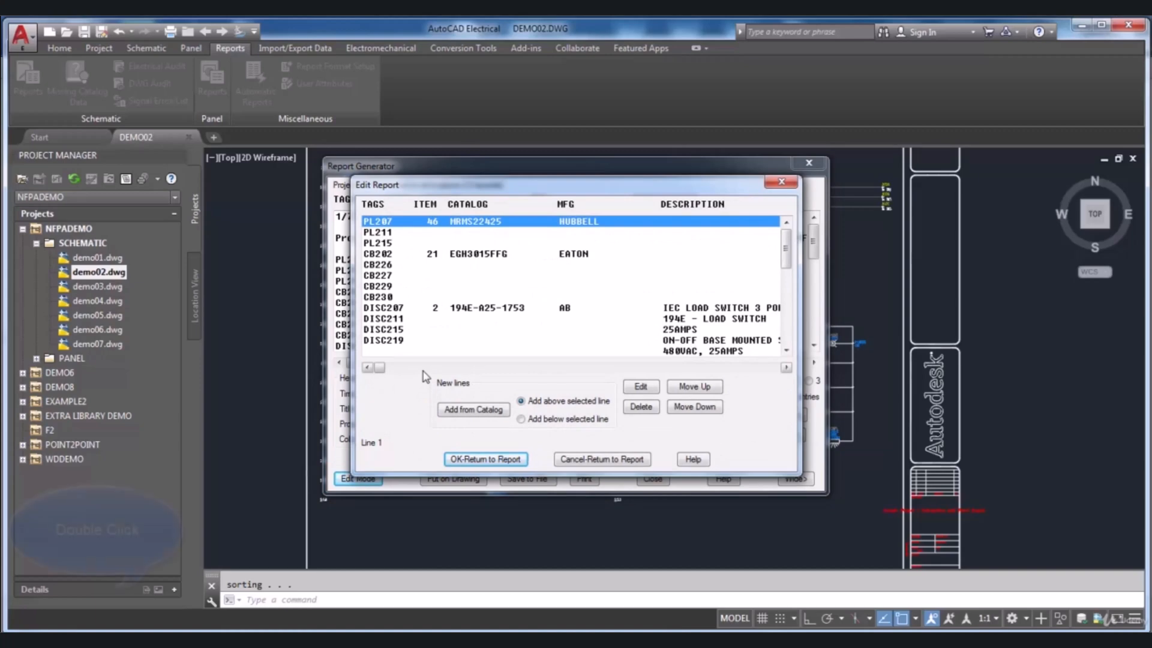
View the editable fields of the PL207 line in the report, and return to the report generator.
{"action": "double_click", "coordinate": [450, 226]}
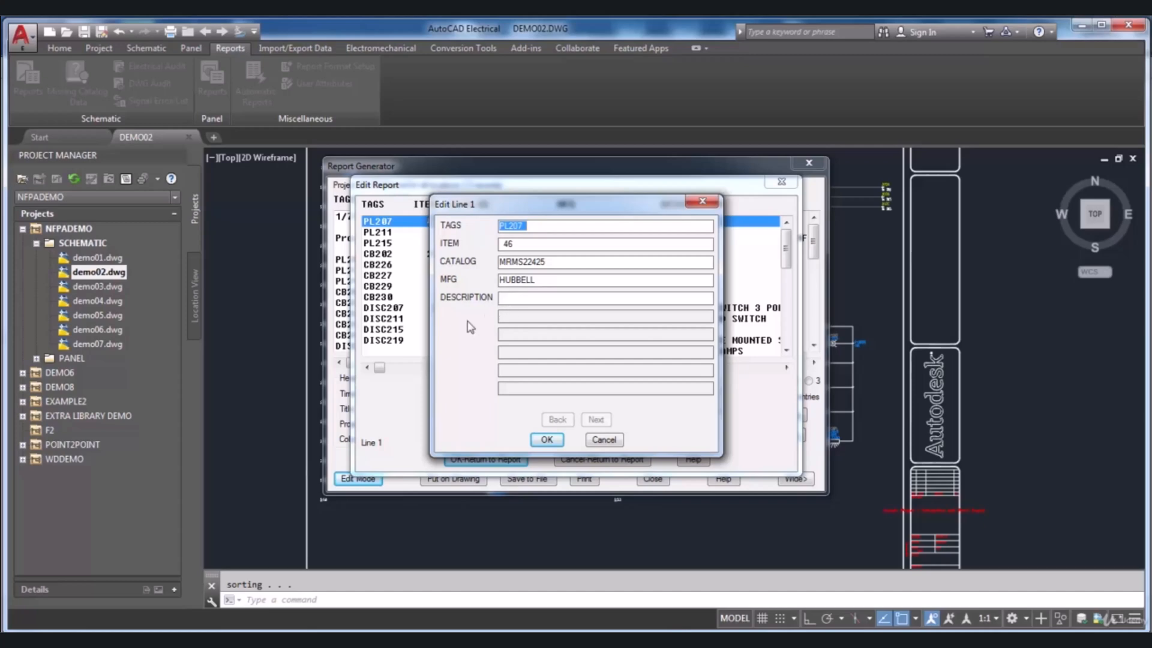
{"action": "left_click", "coordinate": [544, 441]}
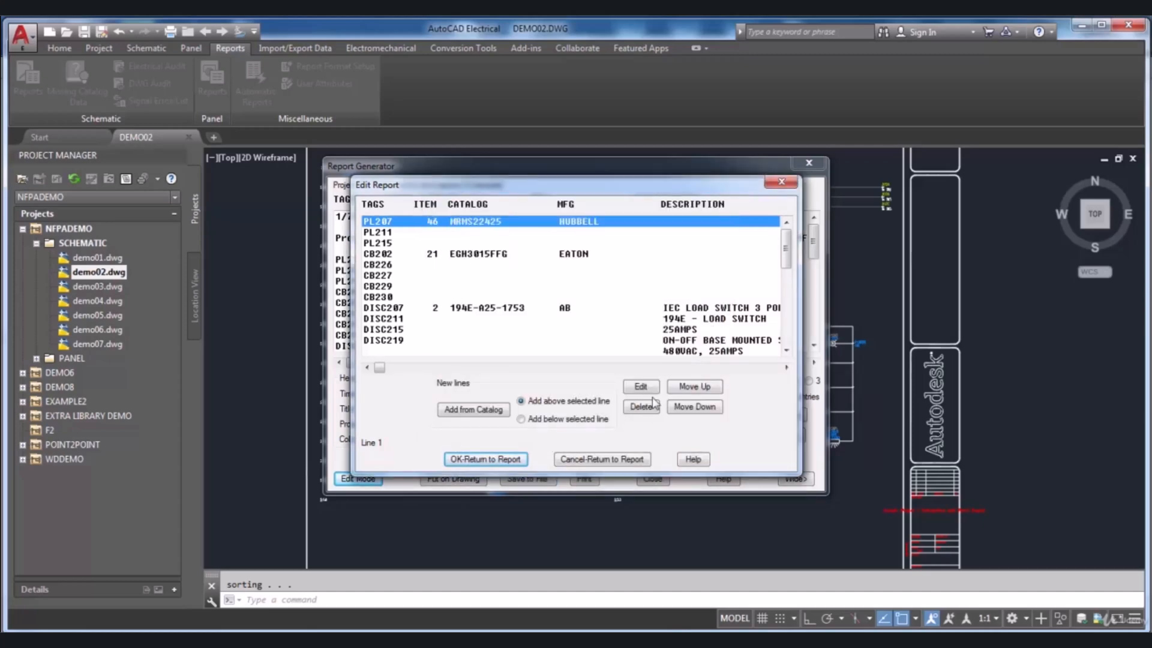
{"action": "left_click", "coordinate": [781, 182]}
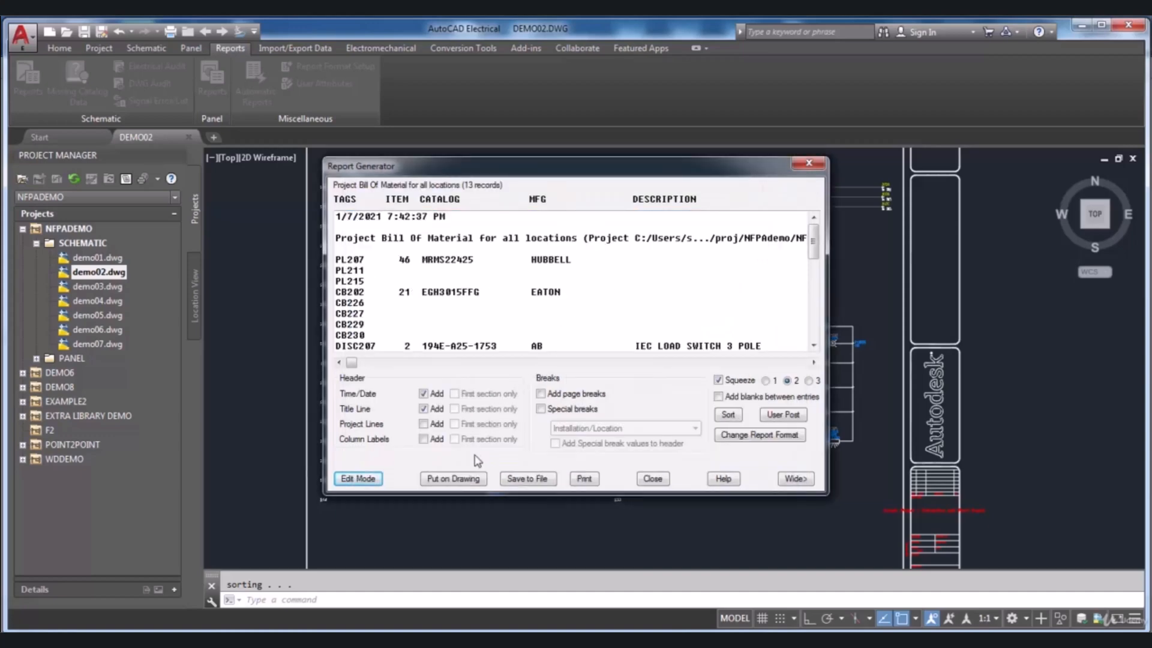
Change the report format by adding the QTY field after TAGS and removing the ITEM field.
{"action": "left_click", "coordinate": [734, 438]}
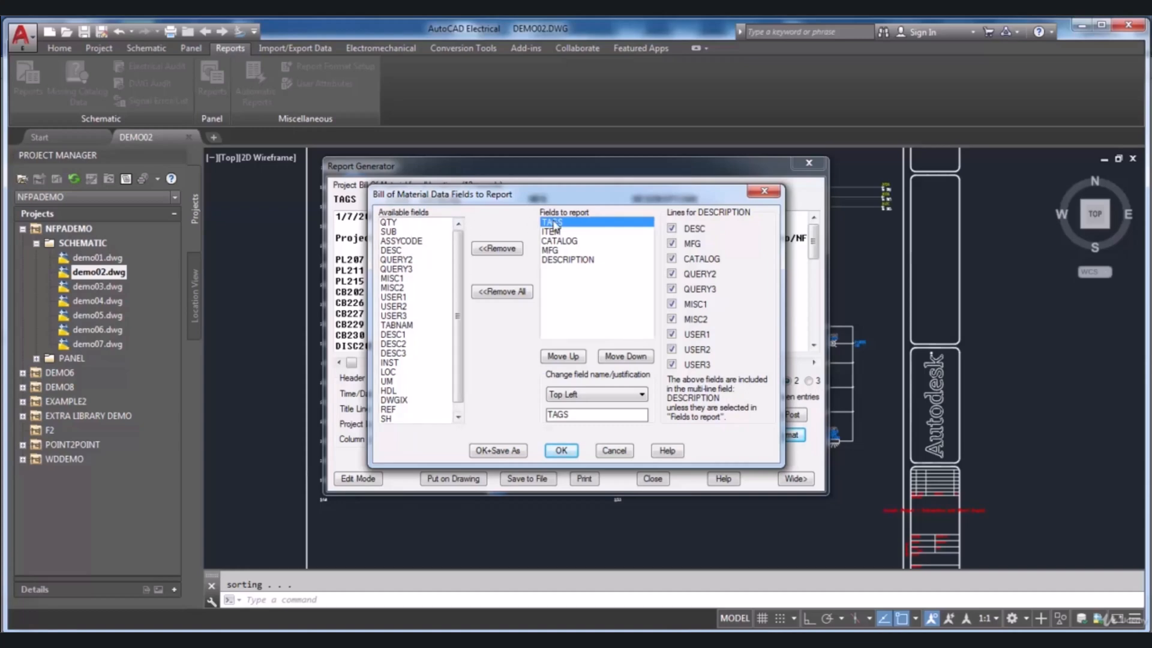
{"action": "double_click", "coordinate": [406, 223]}
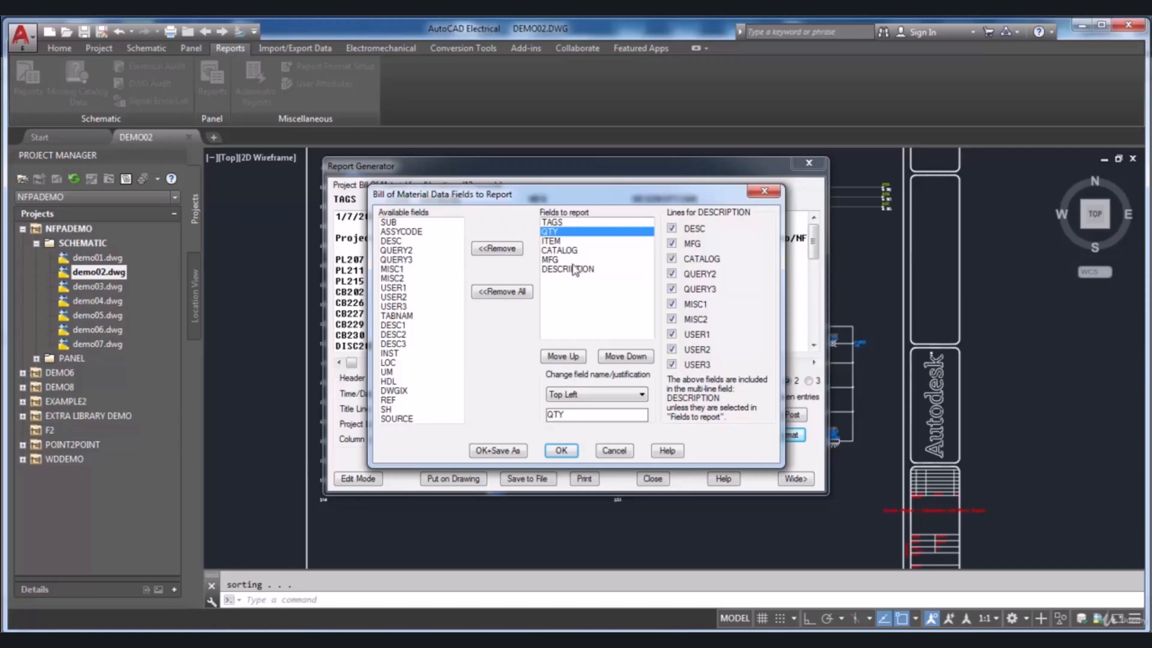
{"action": "left_click", "coordinate": [558, 241]}
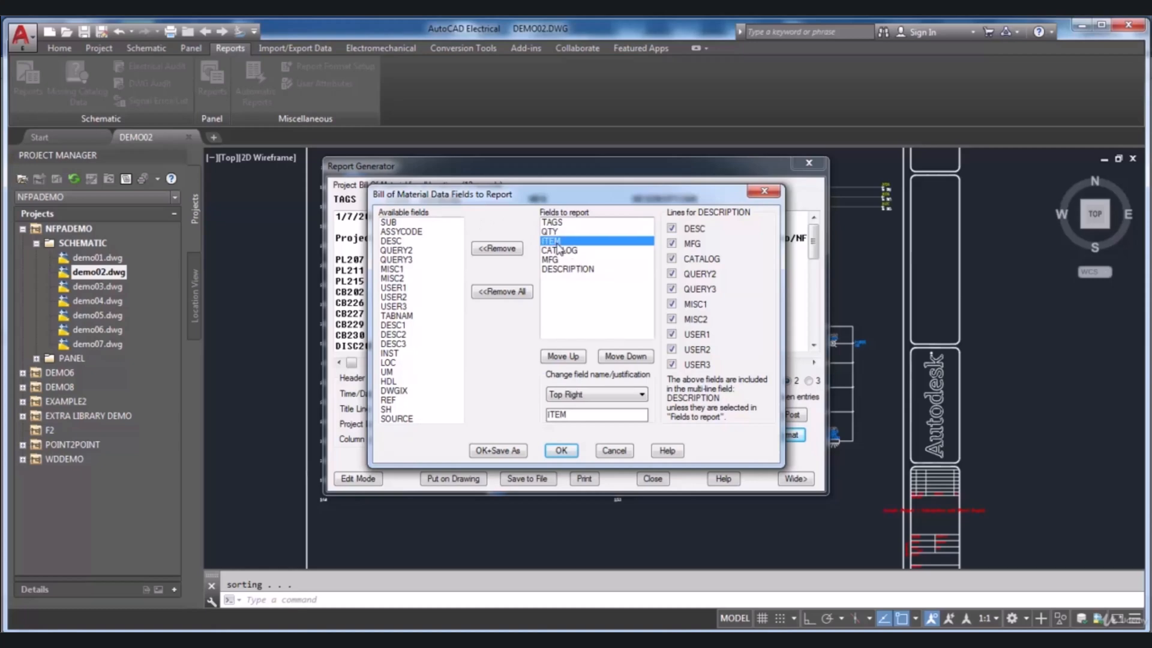
{"action": "left_click", "coordinate": [515, 250]}
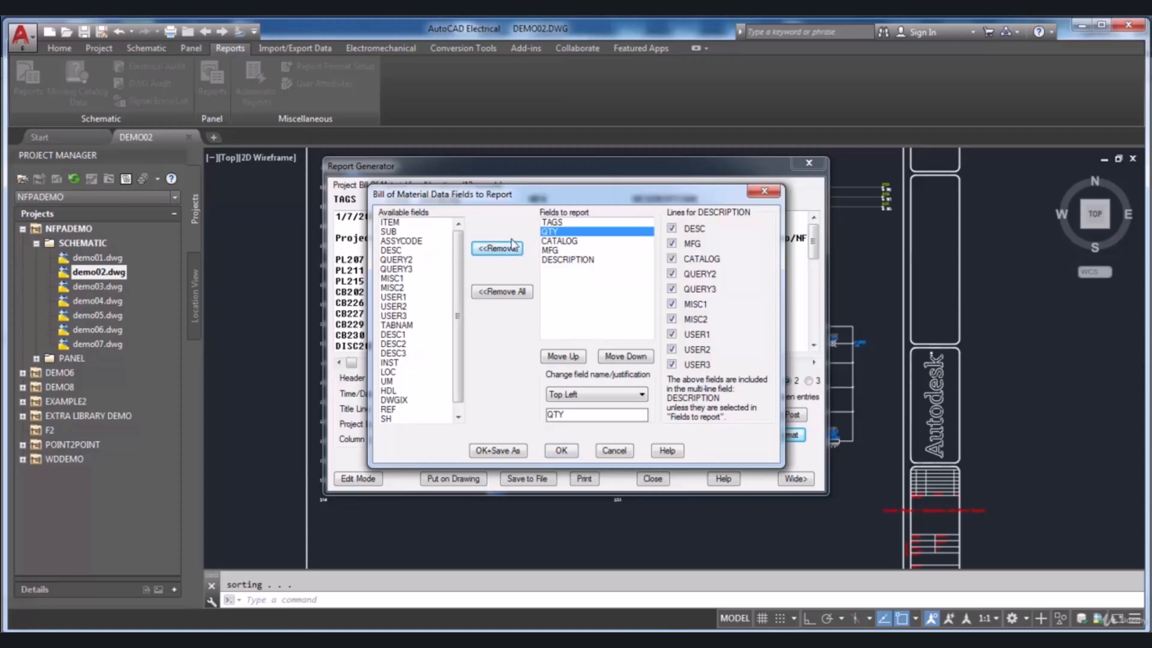
{"action": "left_click", "coordinate": [560, 451]}
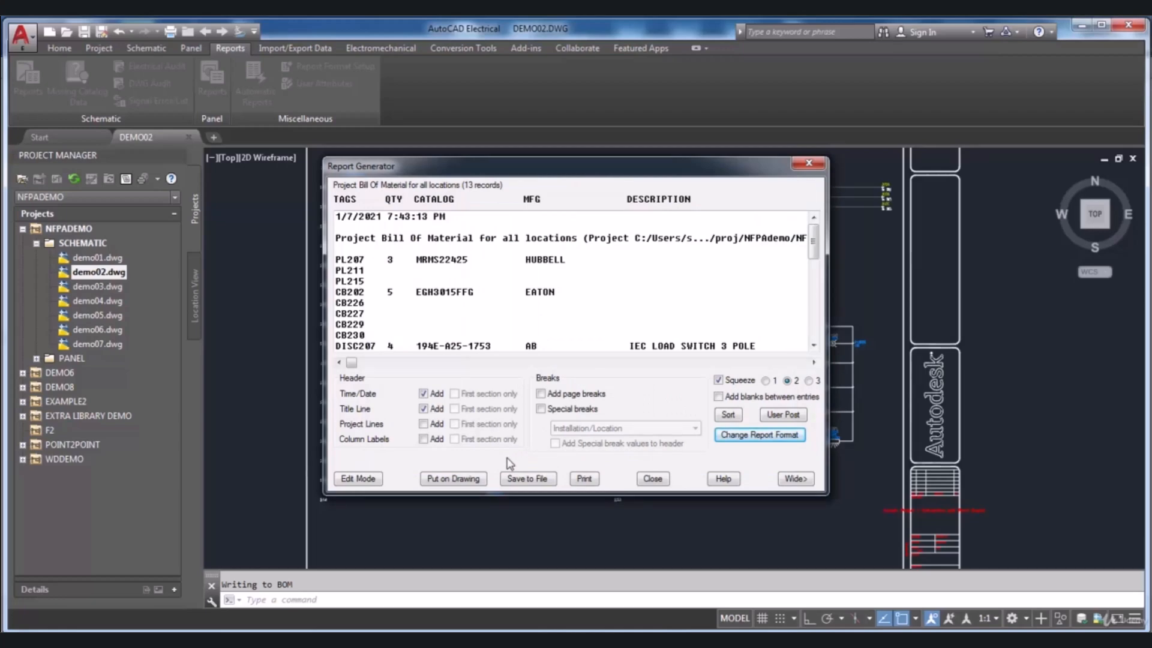
Put the report on the drawing as a new table with the default table settings, placed in the empty area beside the title block.
{"action": "left_click", "coordinate": [470, 481]}
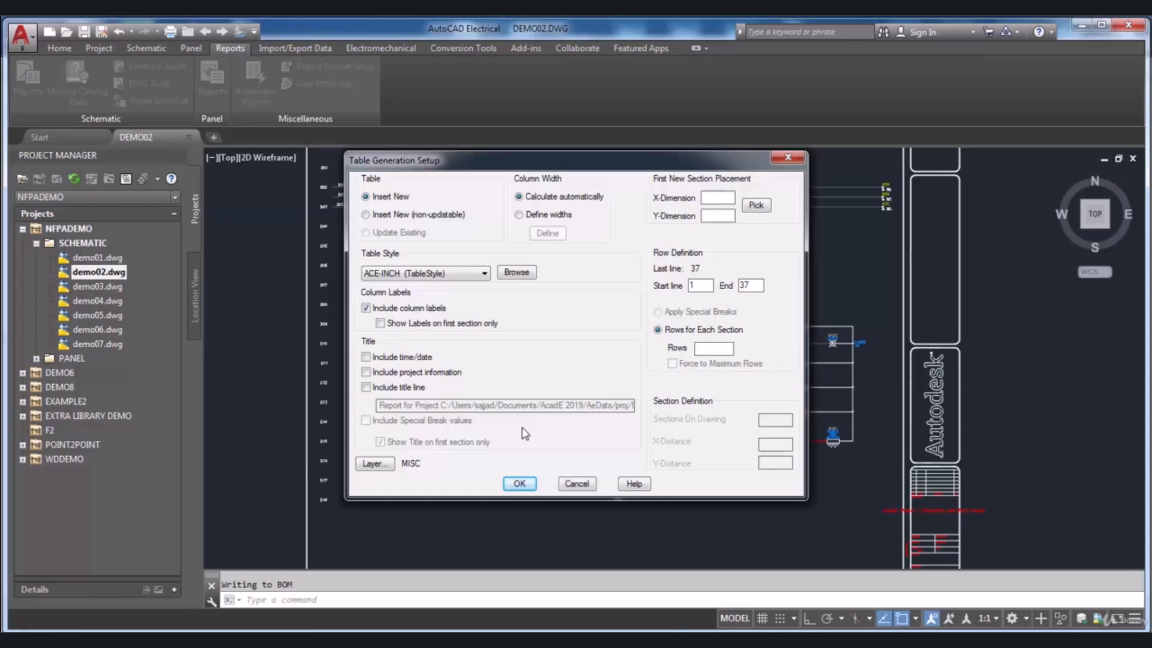
{"action": "left_click", "coordinate": [520, 484]}
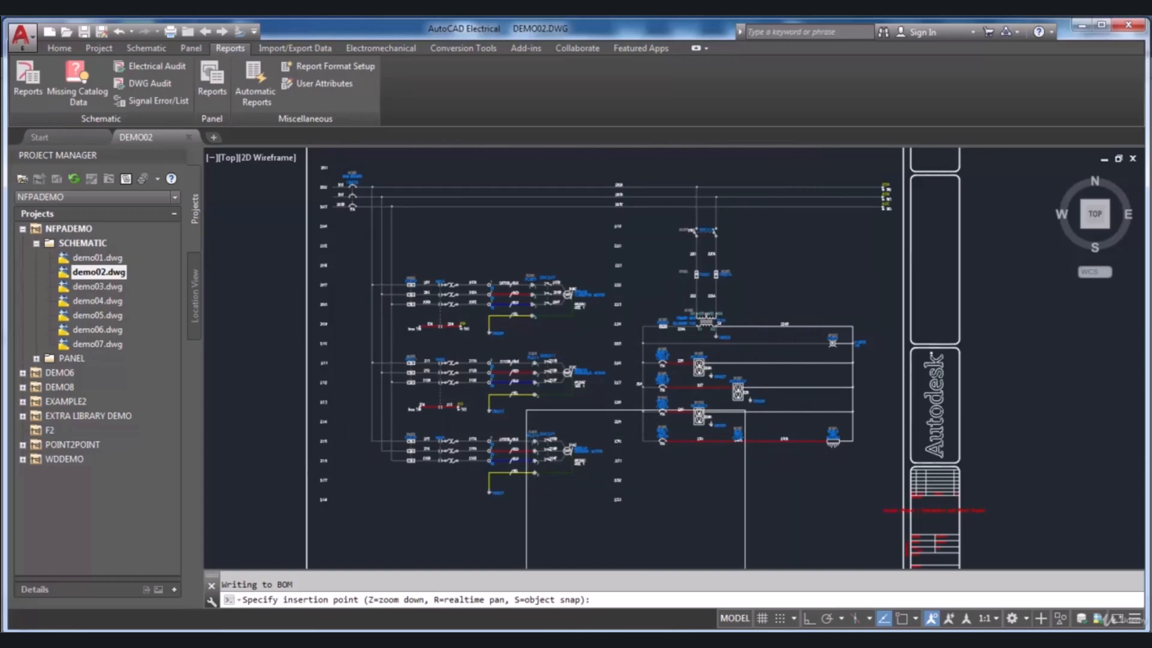
{"action": "scroll", "coordinate": [534, 435], "scroll_direction": "down", "scroll_amount": 4}
{"action": "scroll", "coordinate": [763, 371], "scroll_direction": "up", "scroll_amount": 2}
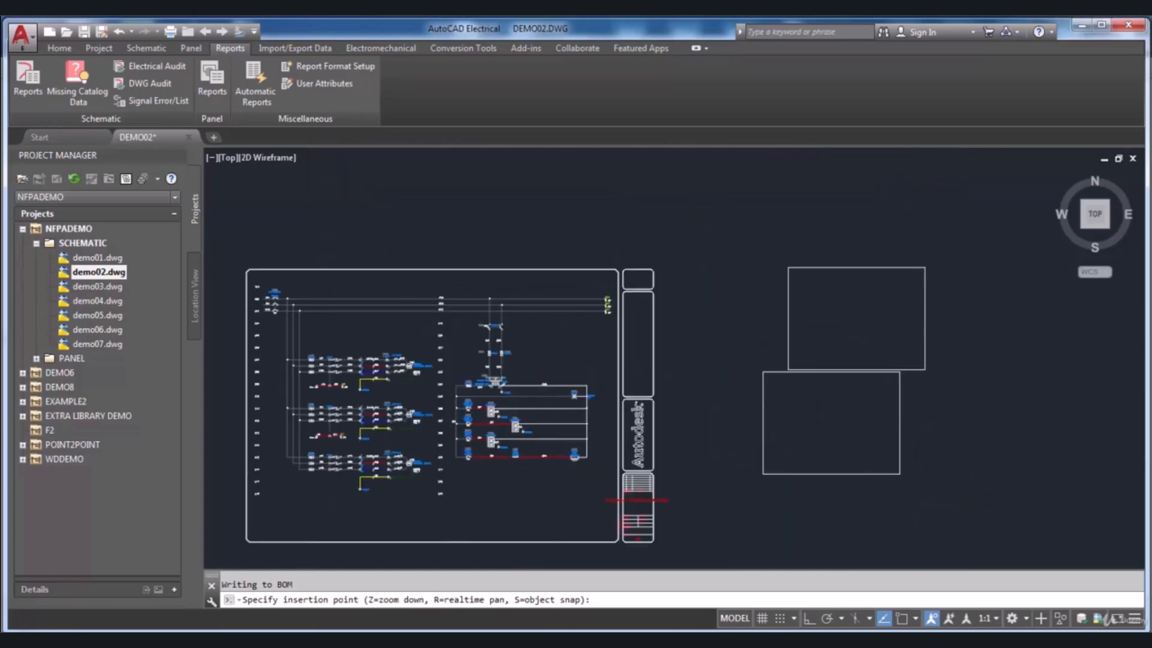
{"action": "scroll", "coordinate": [816, 342], "scroll_direction": "down", "scroll_amount": 3}
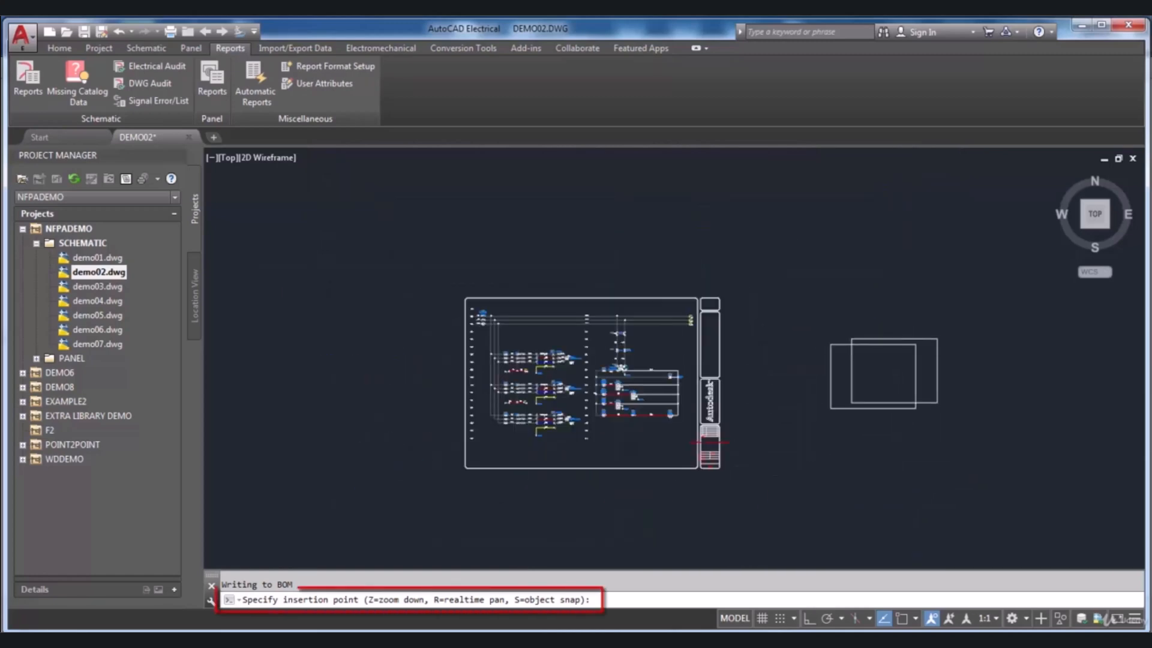
{"action": "scroll", "coordinate": [832, 329], "scroll_direction": "up", "scroll_amount": 3}
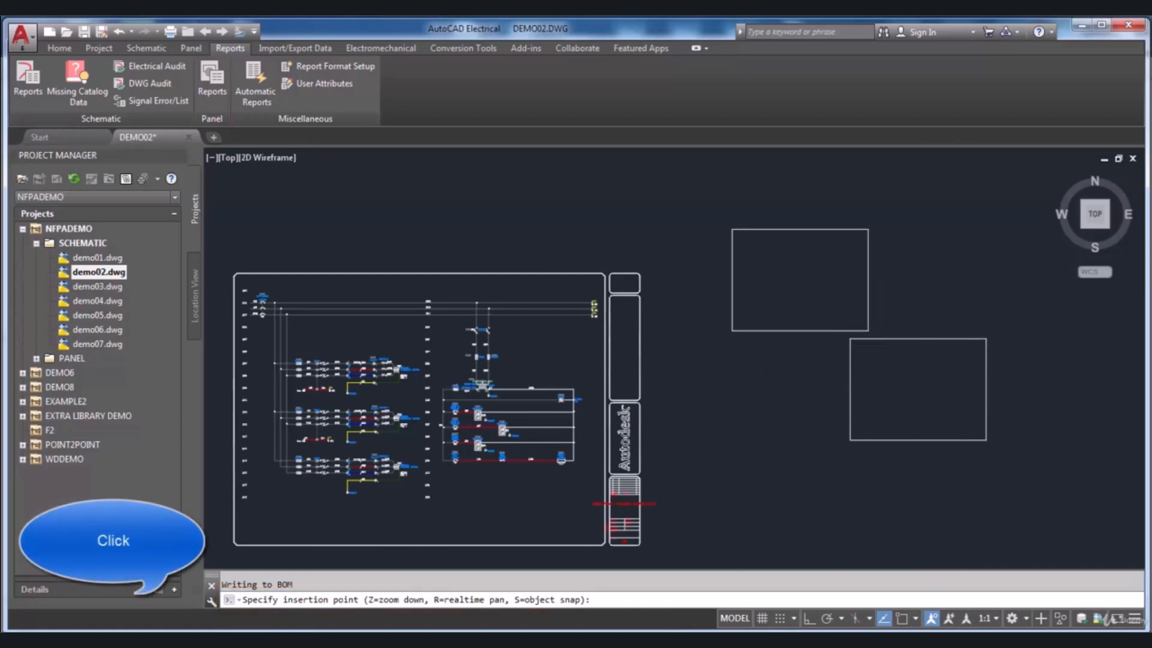
{"action": "left_click", "coordinate": [731, 229]}
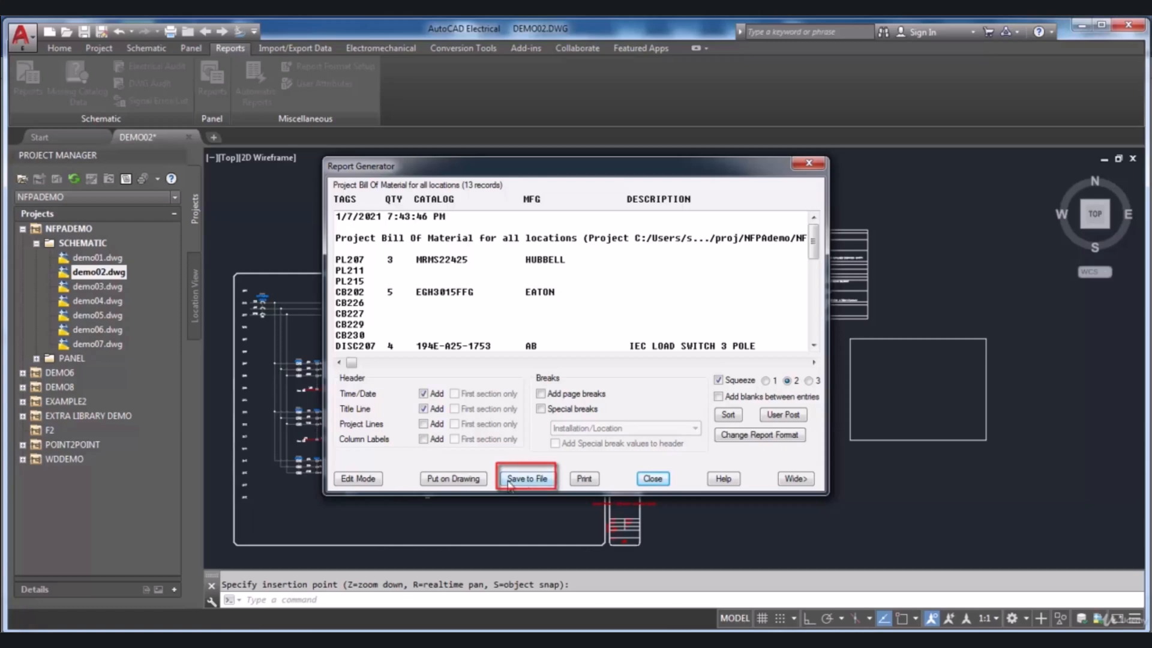
Save the report in Excel spreadsheet format as BOM5.XLS, view the script file options, and close the report generator.
{"action": "left_click", "coordinate": [526, 483]}
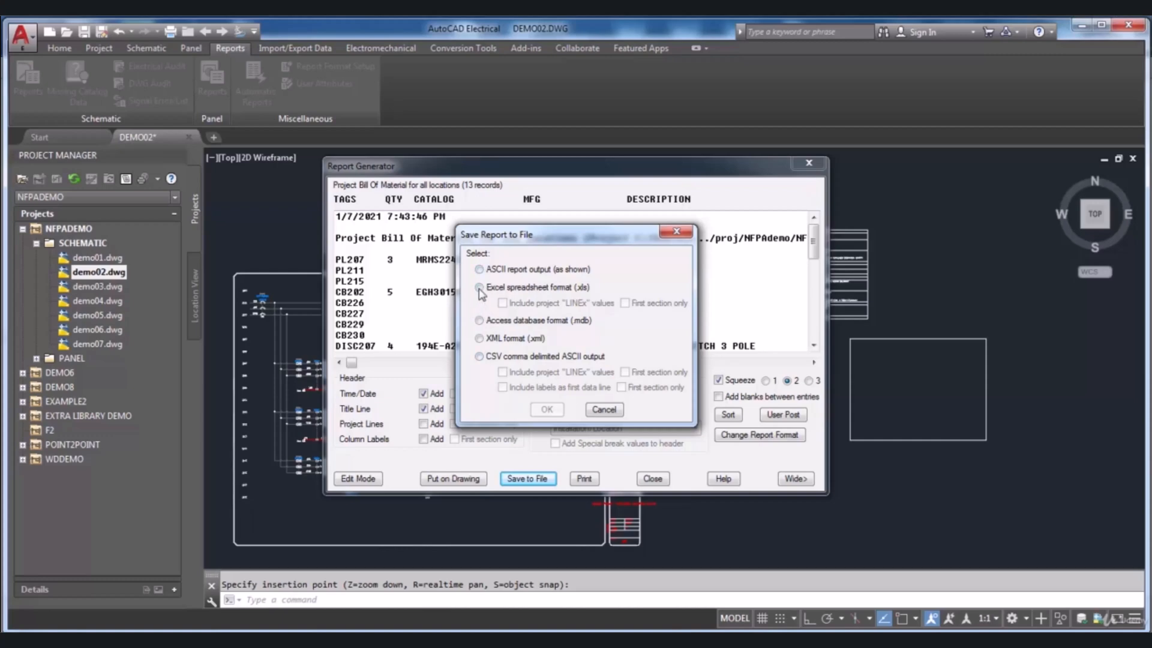
{"action": "left_click", "coordinate": [479, 288]}
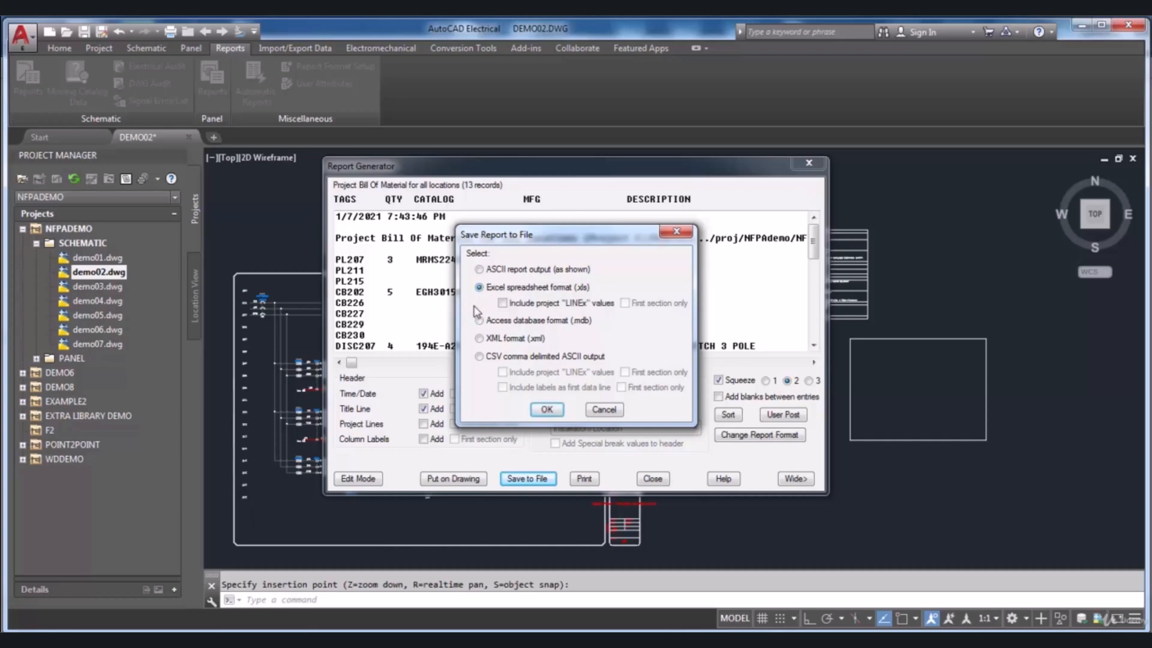
{"action": "left_click", "coordinate": [537, 410]}
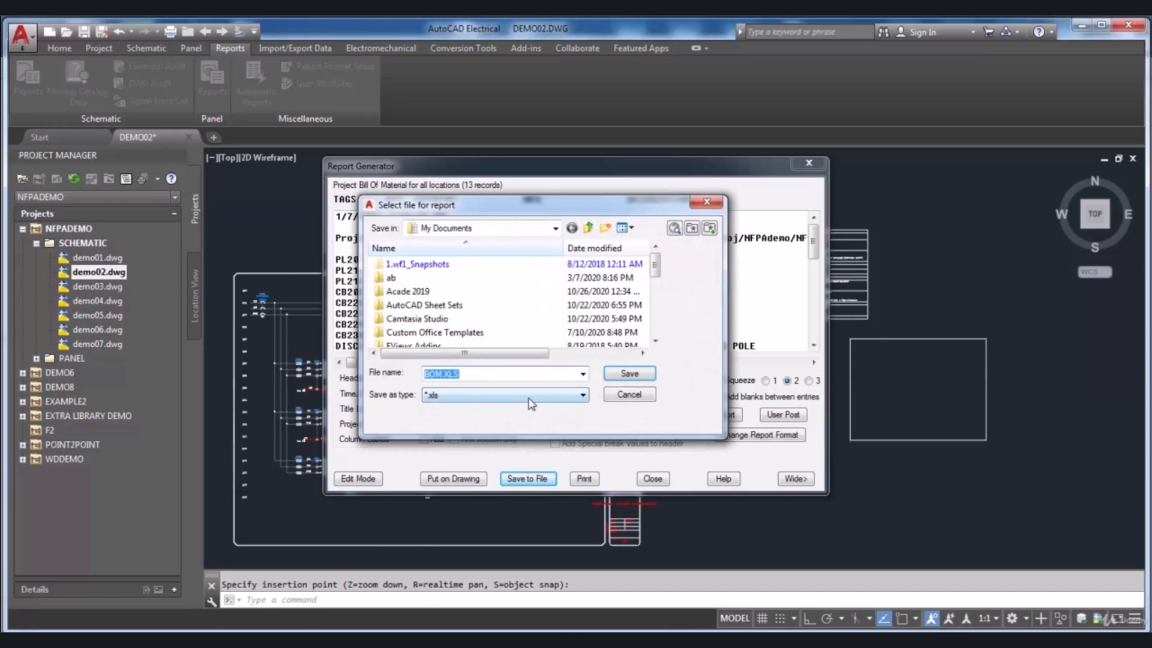
{"action": "left_click", "coordinate": [441, 374]}
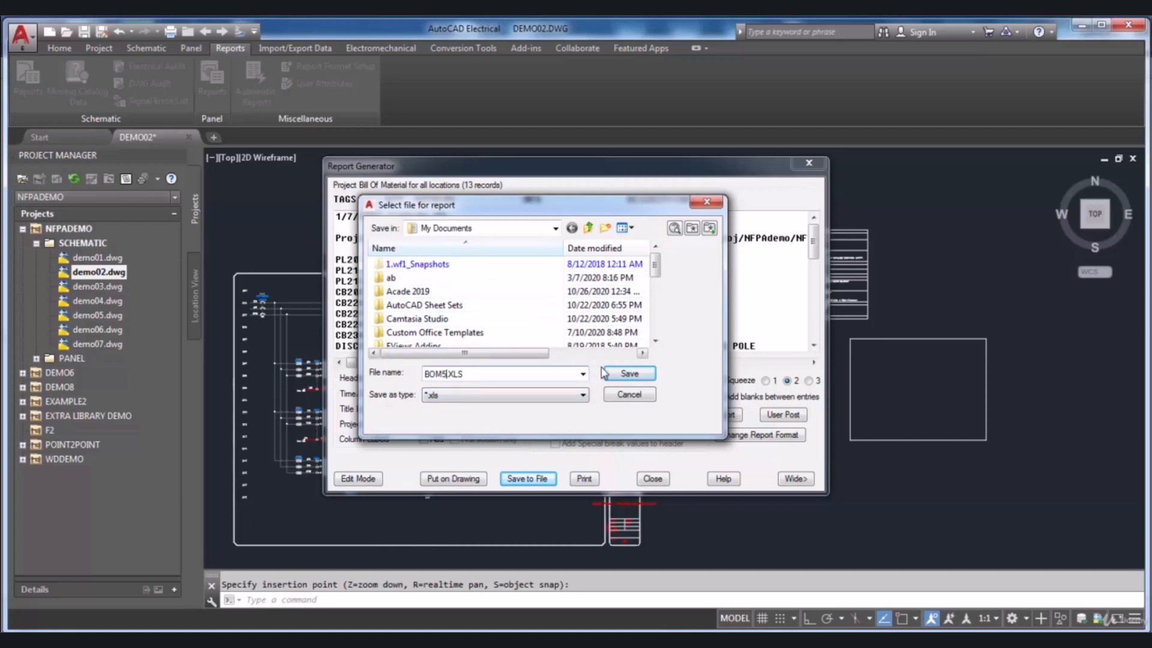
{"action": "left_click", "coordinate": [627, 374]}
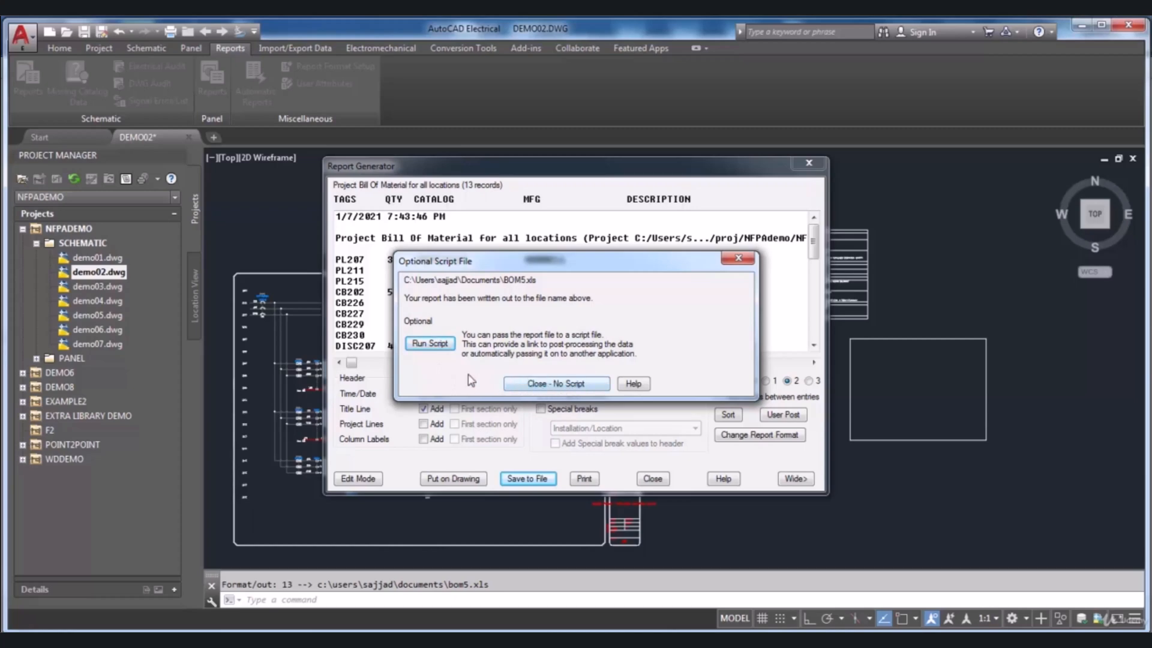
{"action": "left_click", "coordinate": [440, 345]}
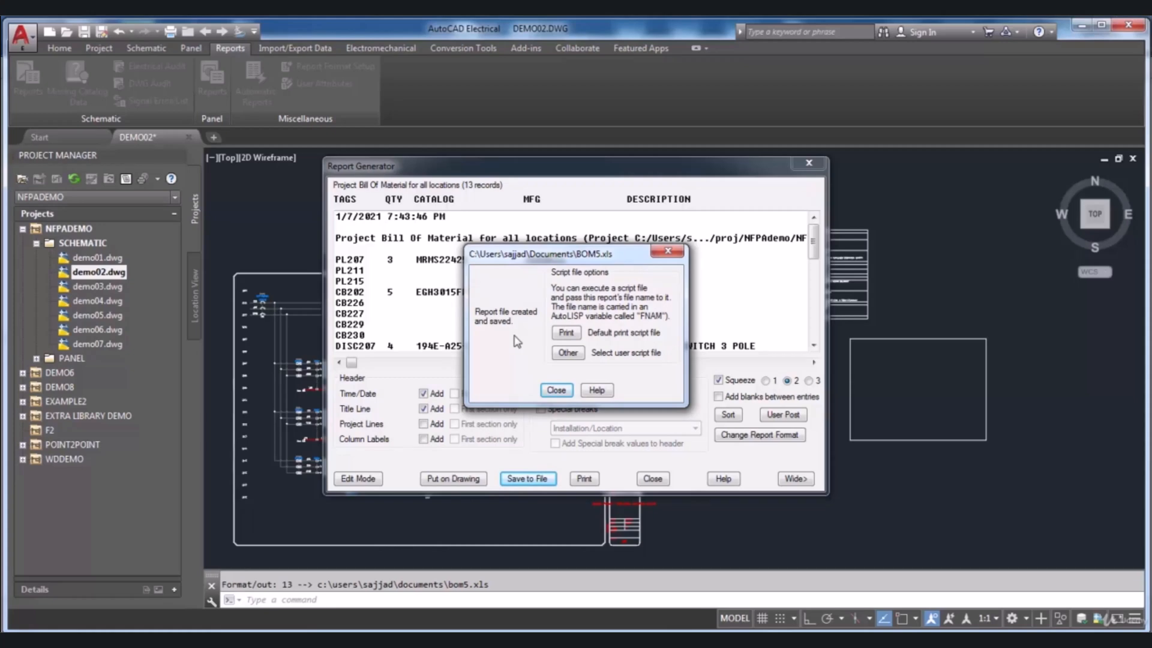
{"action": "left_click", "coordinate": [556, 391]}
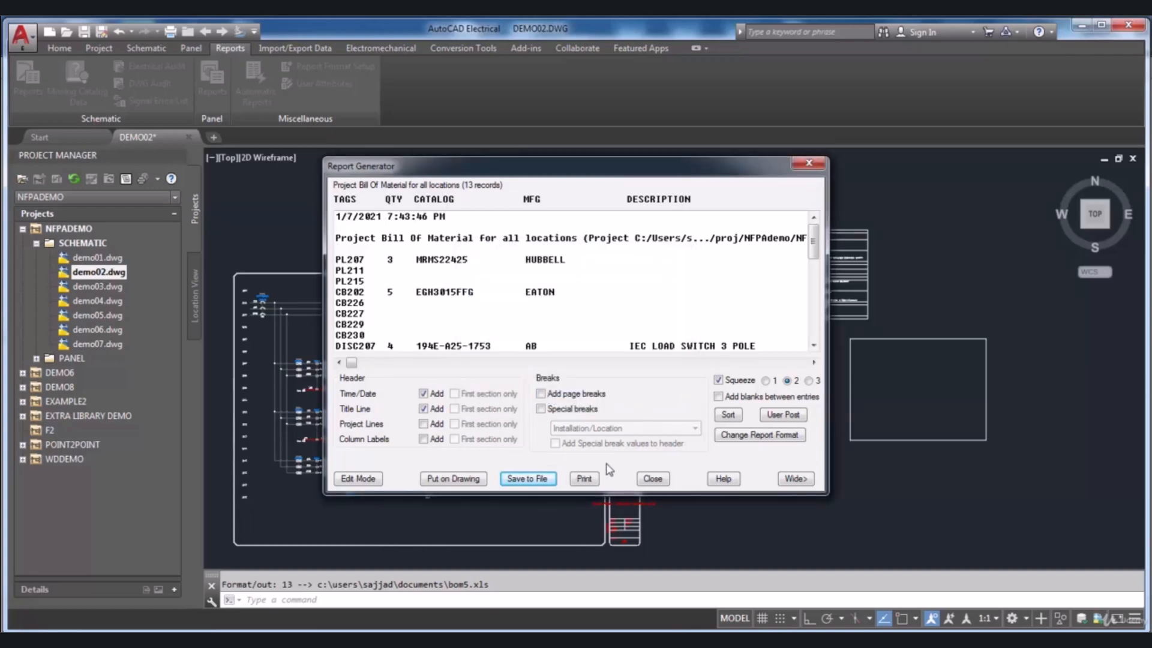
{"action": "left_click", "coordinate": [652, 478]}
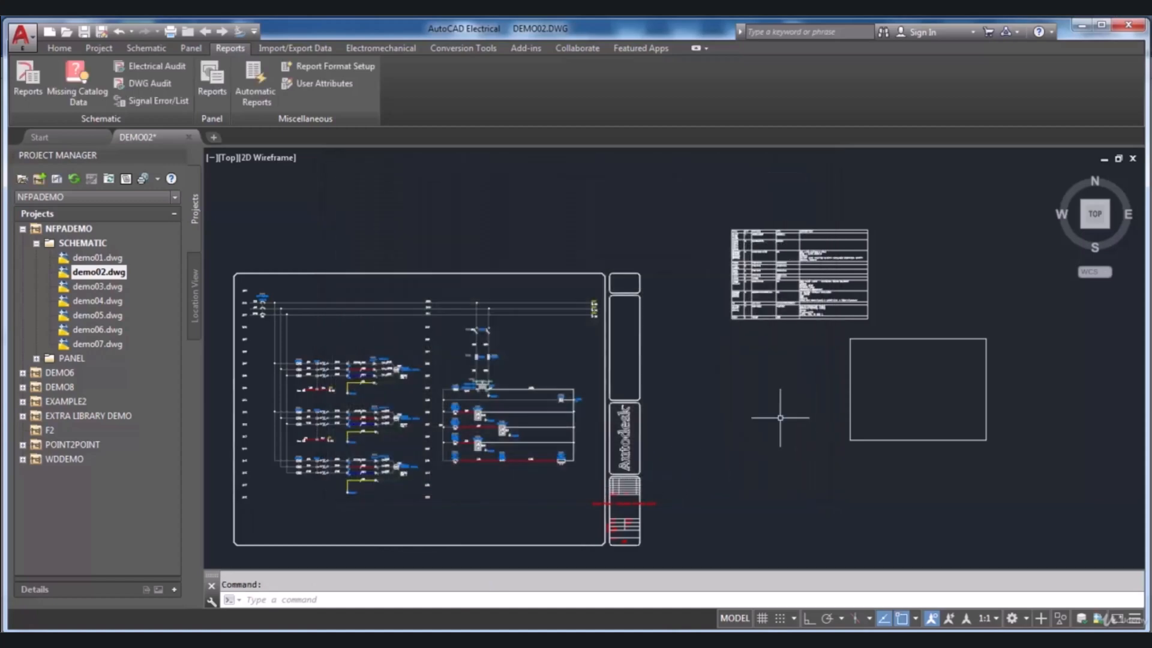
Examine the columns and rows of the Bill of Material table inserted beside the title block.
{"action": "scroll", "coordinate": [823, 233], "scroll_direction": "up", "scroll_amount": 2}
{"action": "scroll", "coordinate": [823, 233], "scroll_direction": "down", "scroll_amount": 1}
{"action": "scroll", "coordinate": [750, 240], "scroll_direction": "up", "scroll_amount": 3}
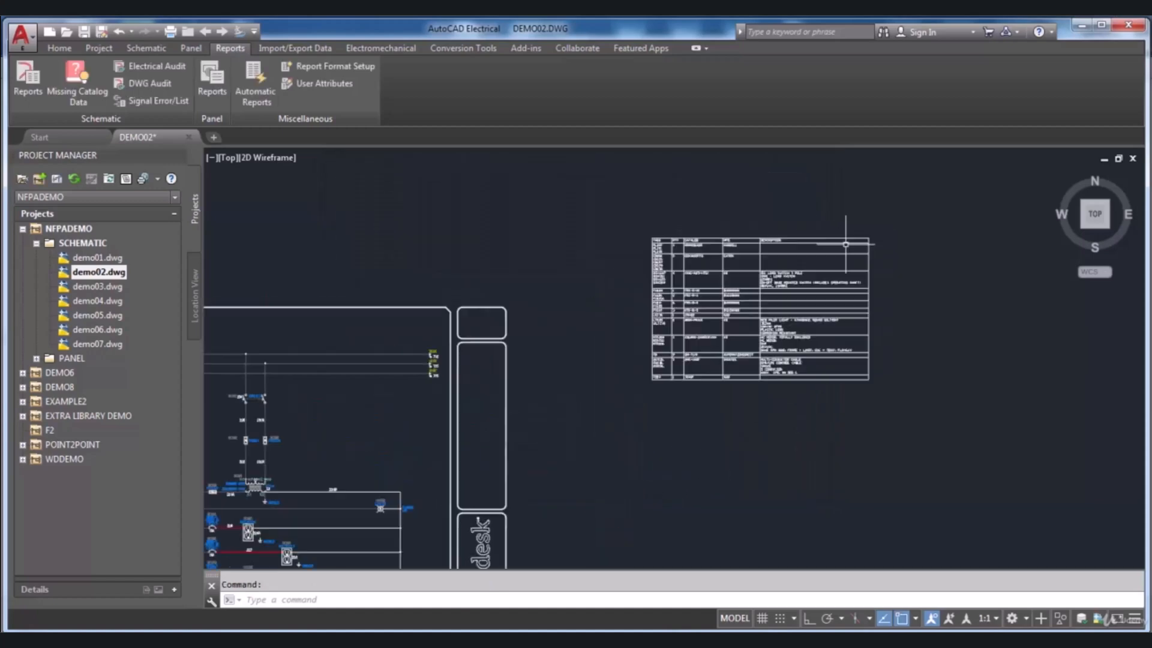
{"action": "scroll", "coordinate": [624, 273], "scroll_direction": "up", "scroll_amount": 2}
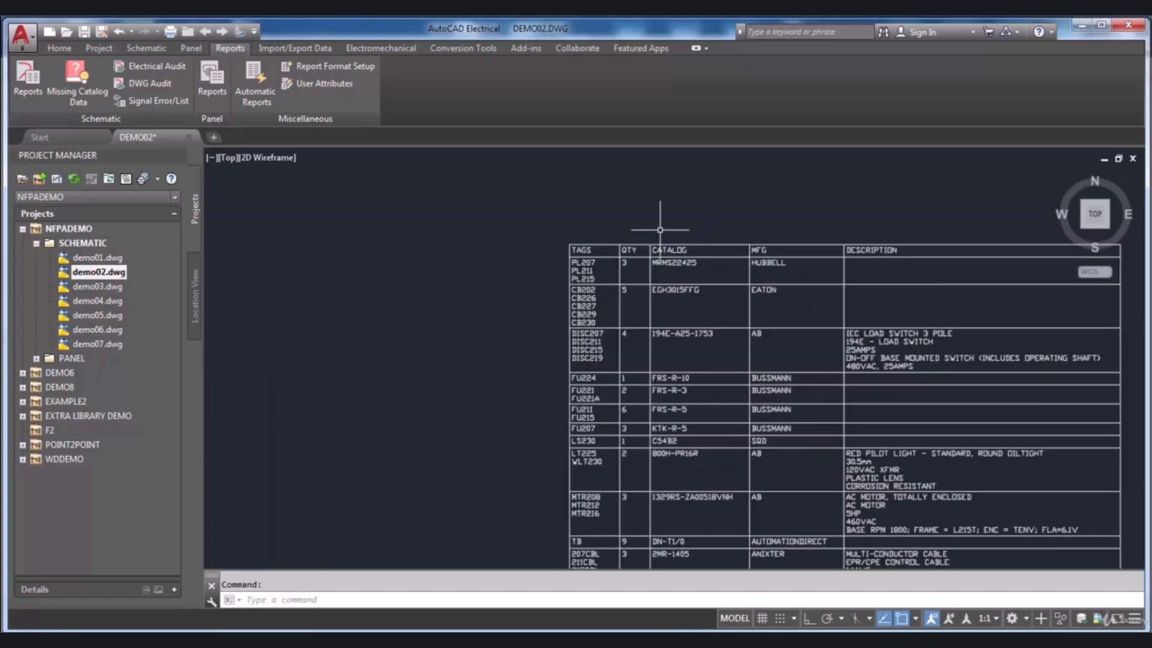
{"action": "scroll", "coordinate": [654, 252], "scroll_direction": "down", "scroll_amount": 4}
{"action": "scroll", "coordinate": [676, 257], "scroll_direction": "up", "scroll_amount": 2}
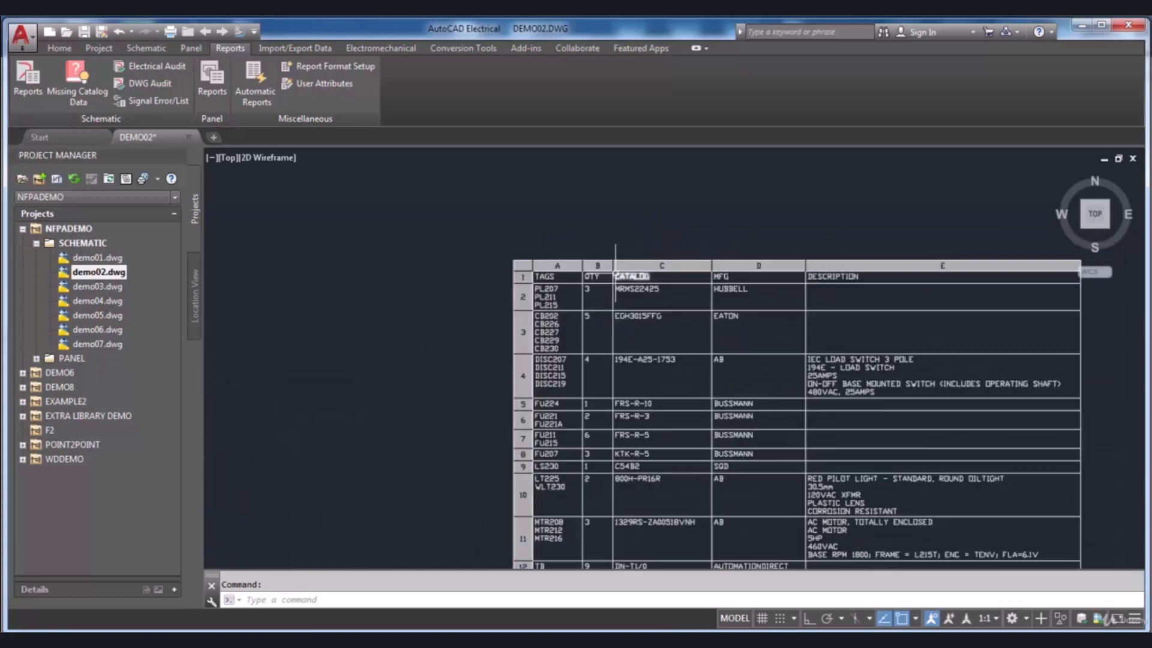
{"action": "scroll", "coordinate": [578, 275], "scroll_direction": "down", "scroll_amount": 1}
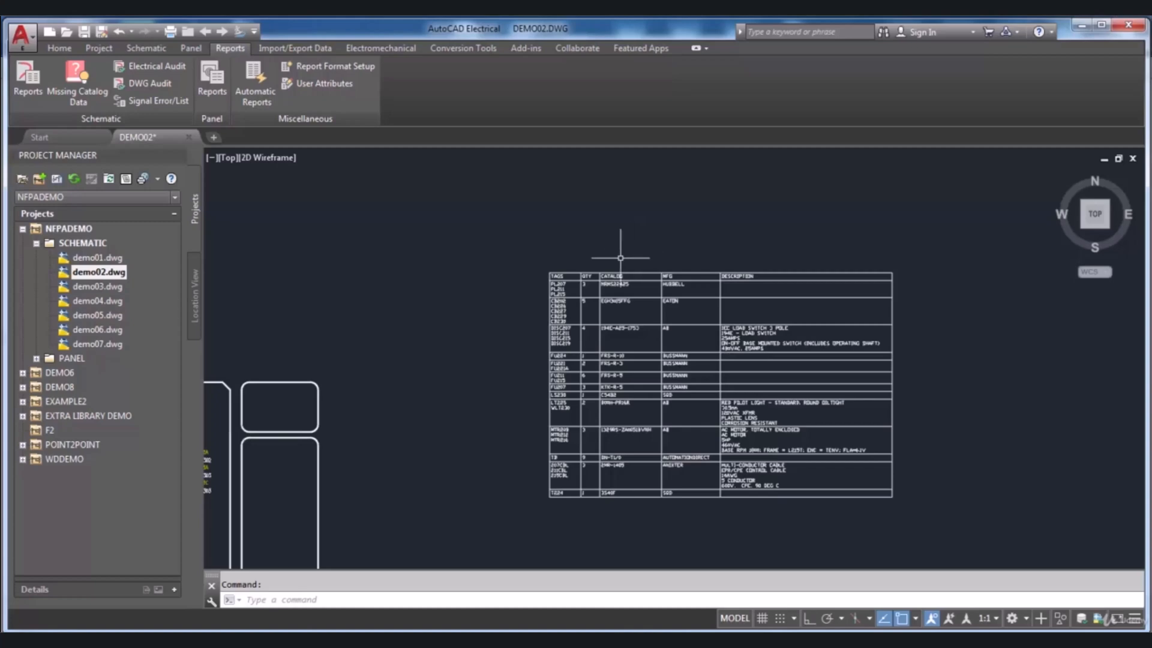
Copy the whole Bill of Material table to the clipboard.
{"action": "left_click", "coordinate": [562, 271]}
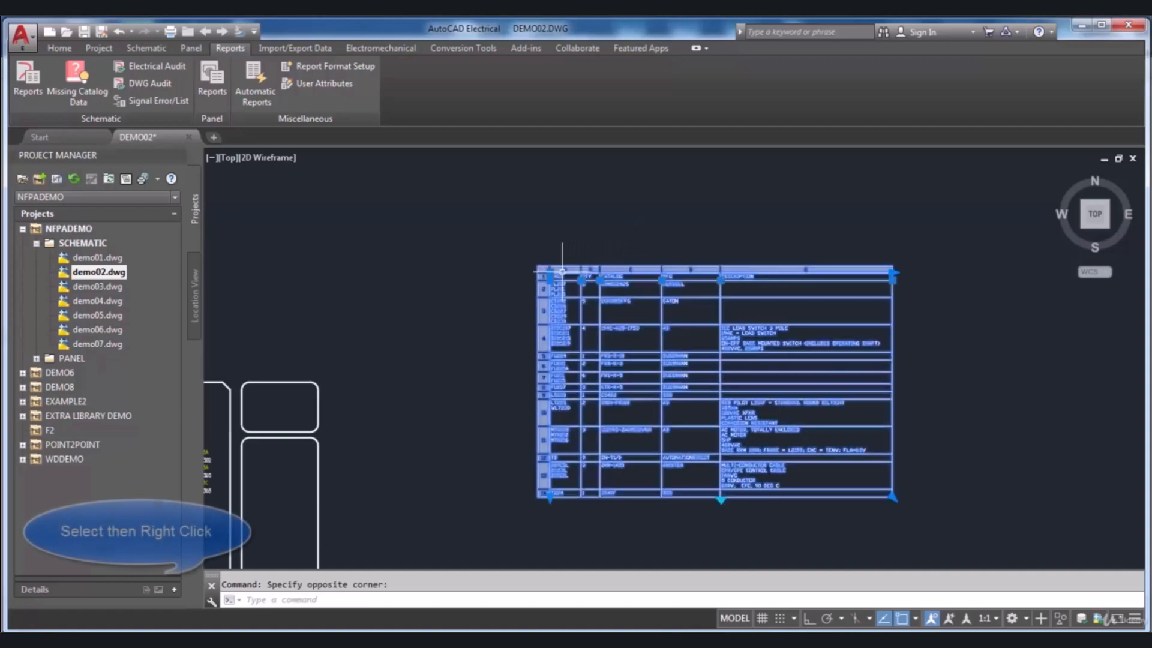
{"action": "right_click", "coordinate": [565, 291]}
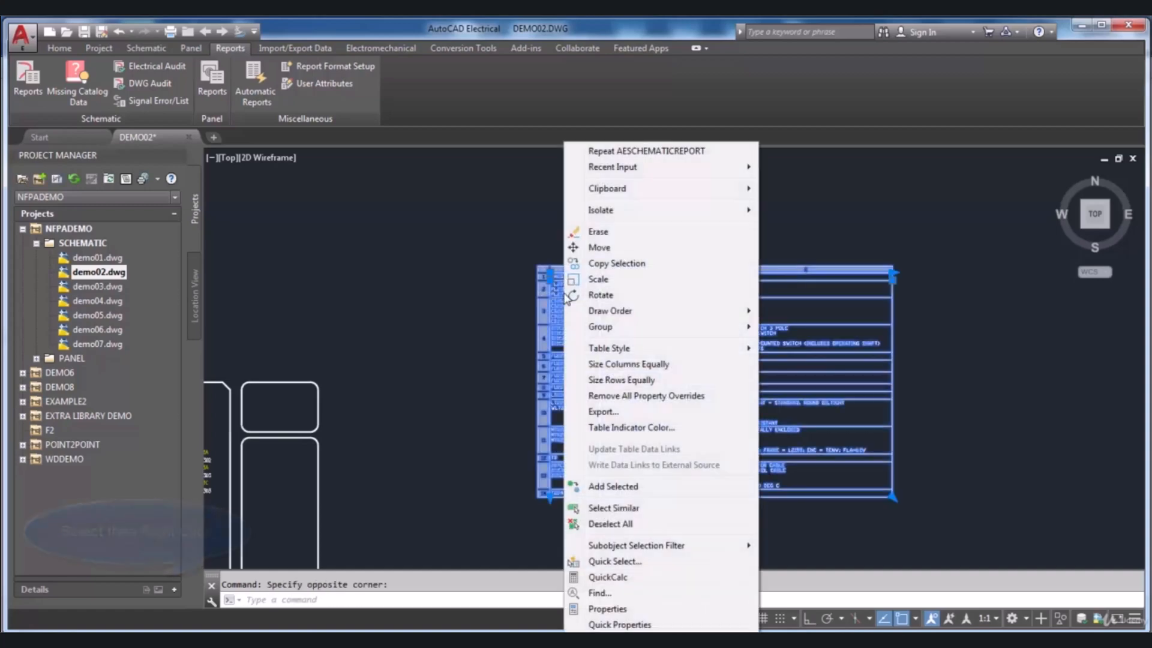
{"action": "mouse_move", "coordinate": [647, 198]}
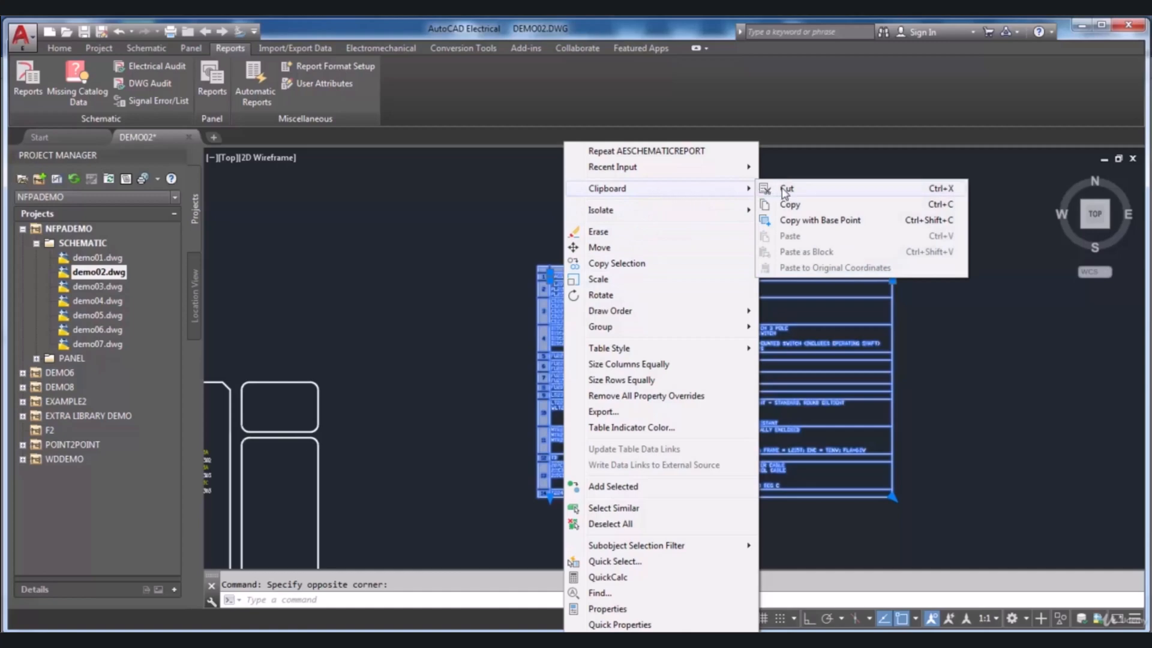
{"action": "left_click", "coordinate": [805, 205]}
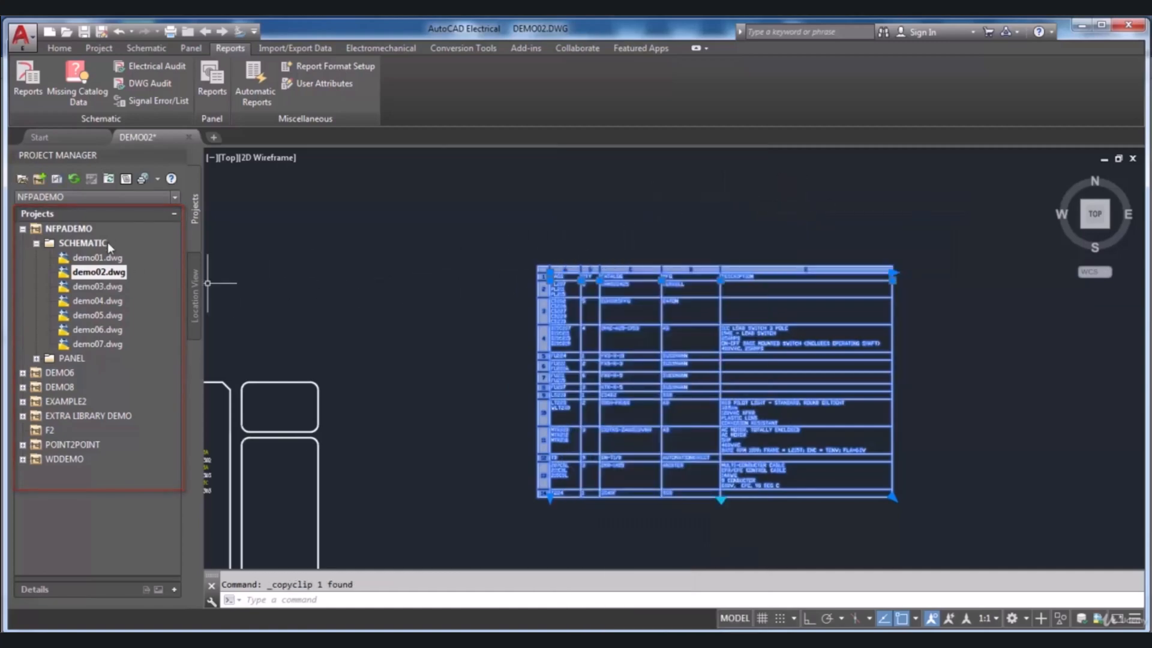
Open demo01.dwg and paste the copied Bill of Material table in the empty area beside the title block.
{"action": "double_click", "coordinate": [107, 258]}
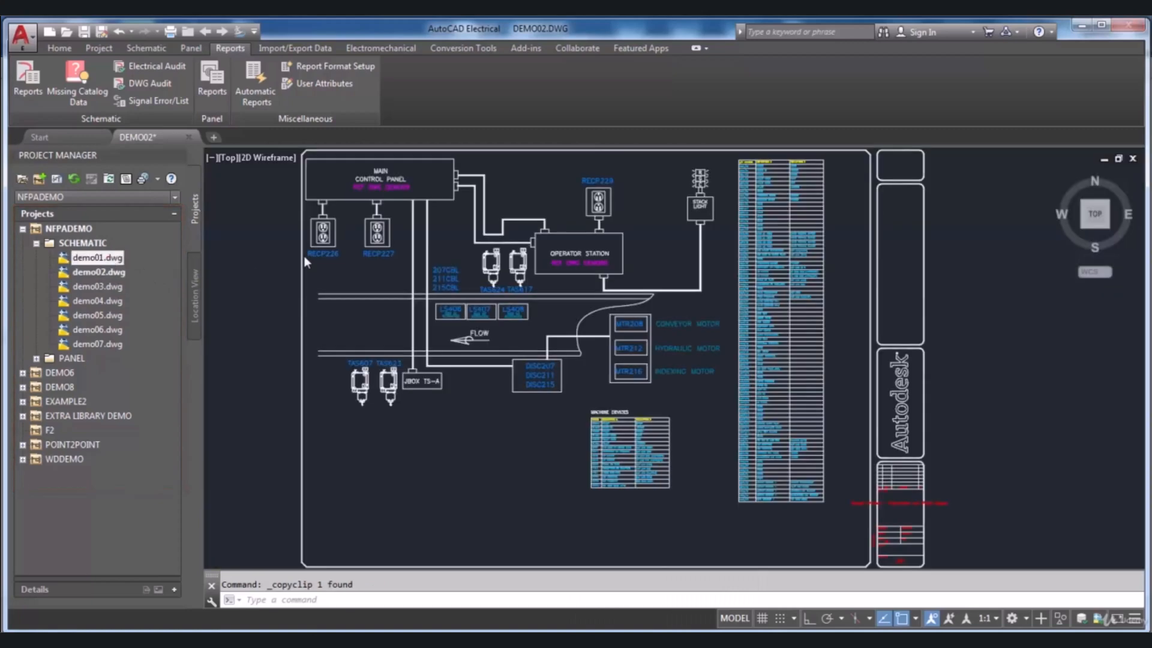
{"action": "scroll", "coordinate": [516, 312], "scroll_direction": "down", "scroll_amount": 1}
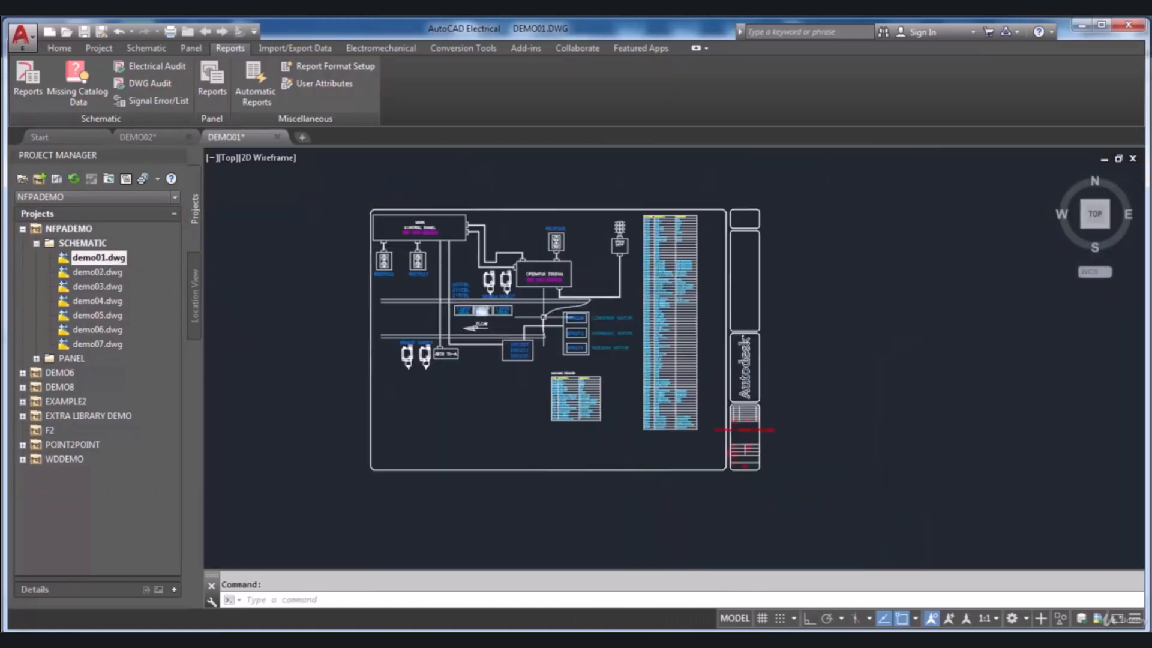
{"action": "scroll", "coordinate": [851, 288], "scroll_direction": "up", "scroll_amount": 4}
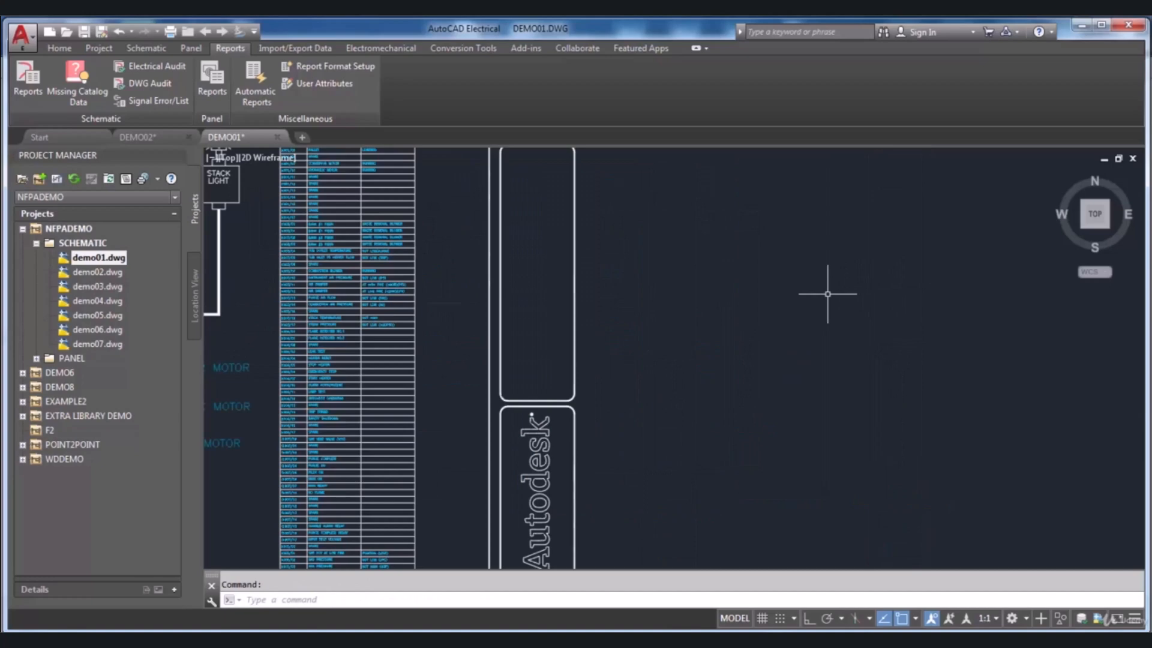
{"action": "right_click", "coordinate": [827, 294]}
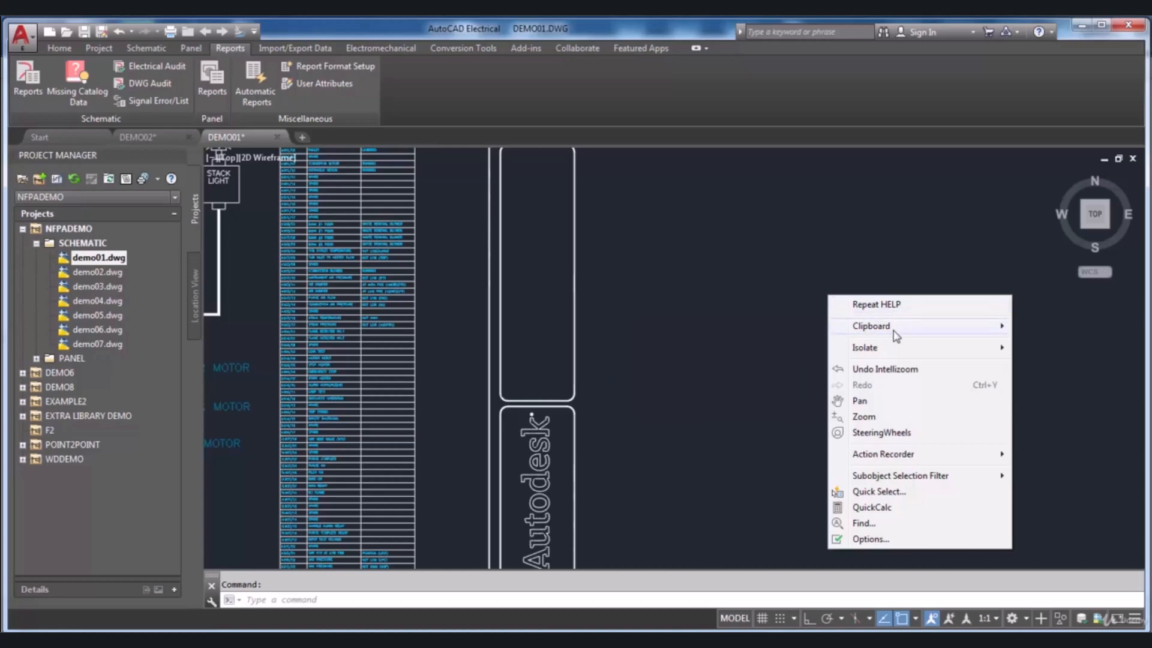
{"action": "mouse_move", "coordinate": [900, 334]}
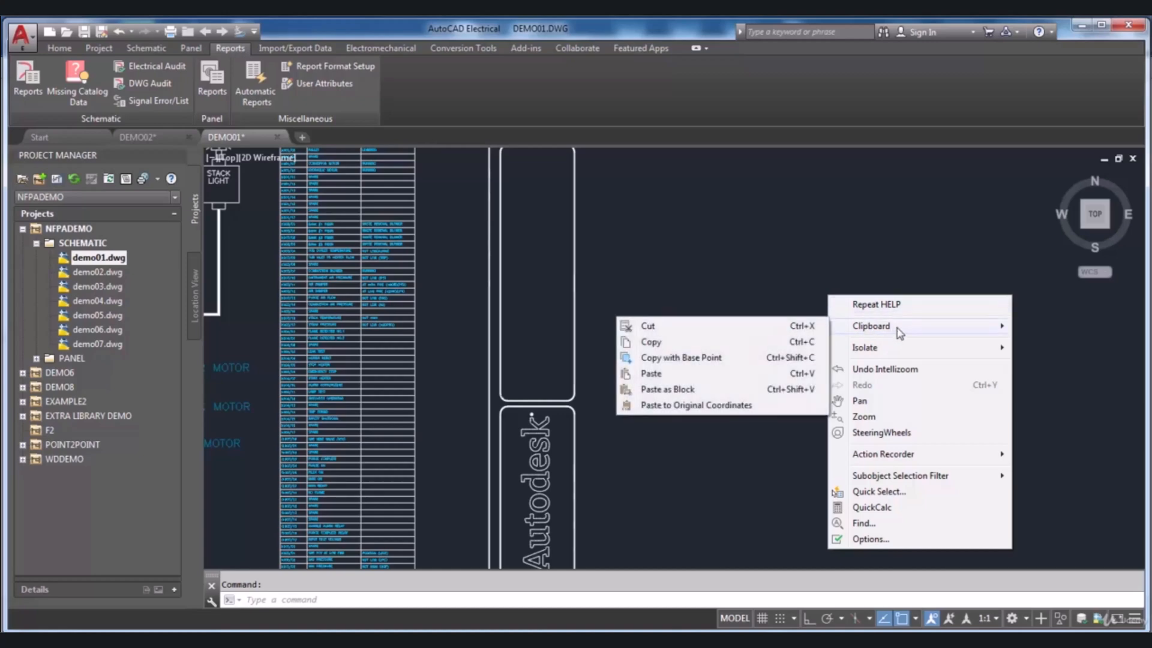
{"action": "left_click", "coordinate": [700, 373]}
{"action": "scroll", "coordinate": [699, 373], "scroll_direction": "down", "scroll_amount": 5}
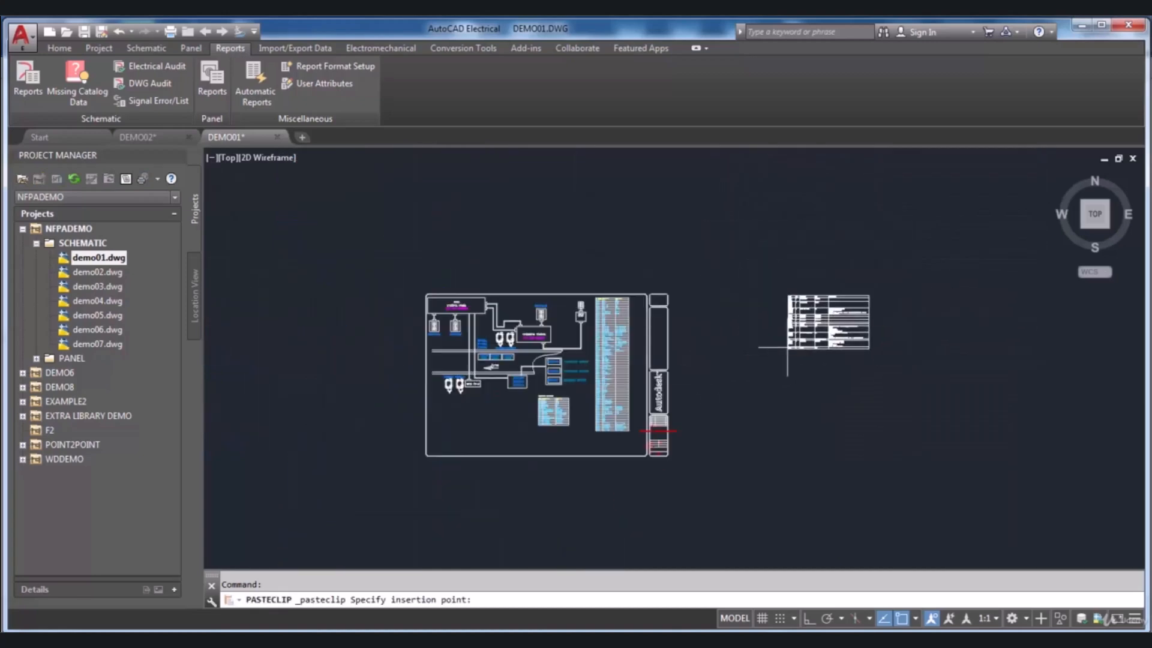
{"action": "scroll", "coordinate": [727, 364], "scroll_direction": "up", "scroll_amount": 2}
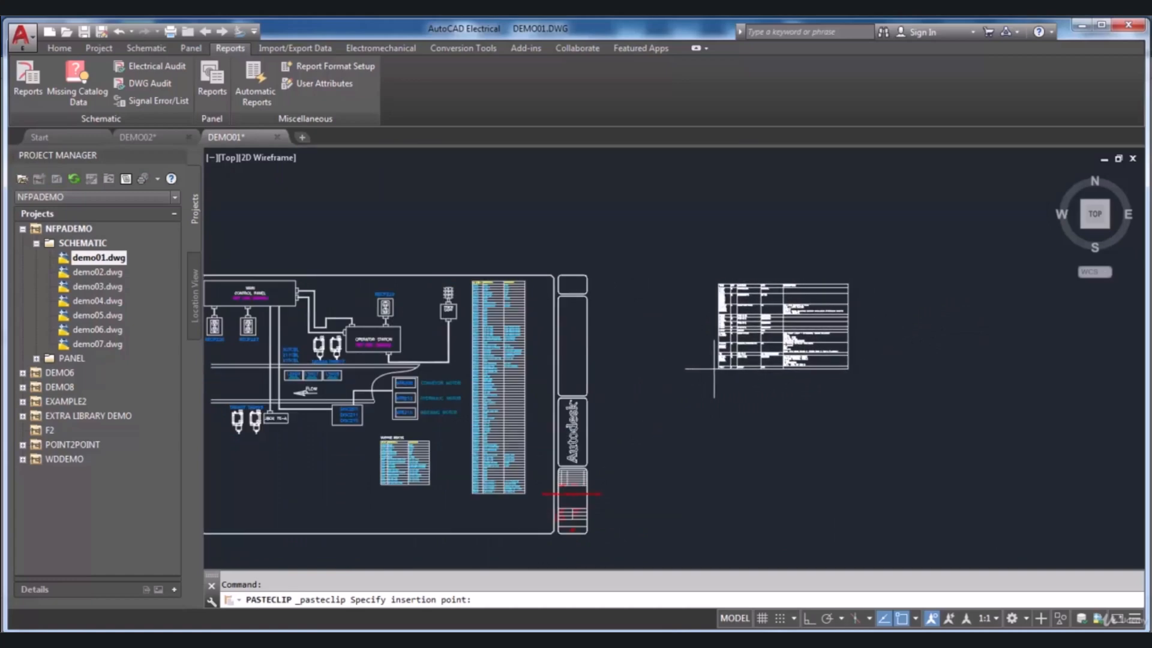
{"action": "scroll", "coordinate": [714, 368], "scroll_direction": "up", "scroll_amount": 2}
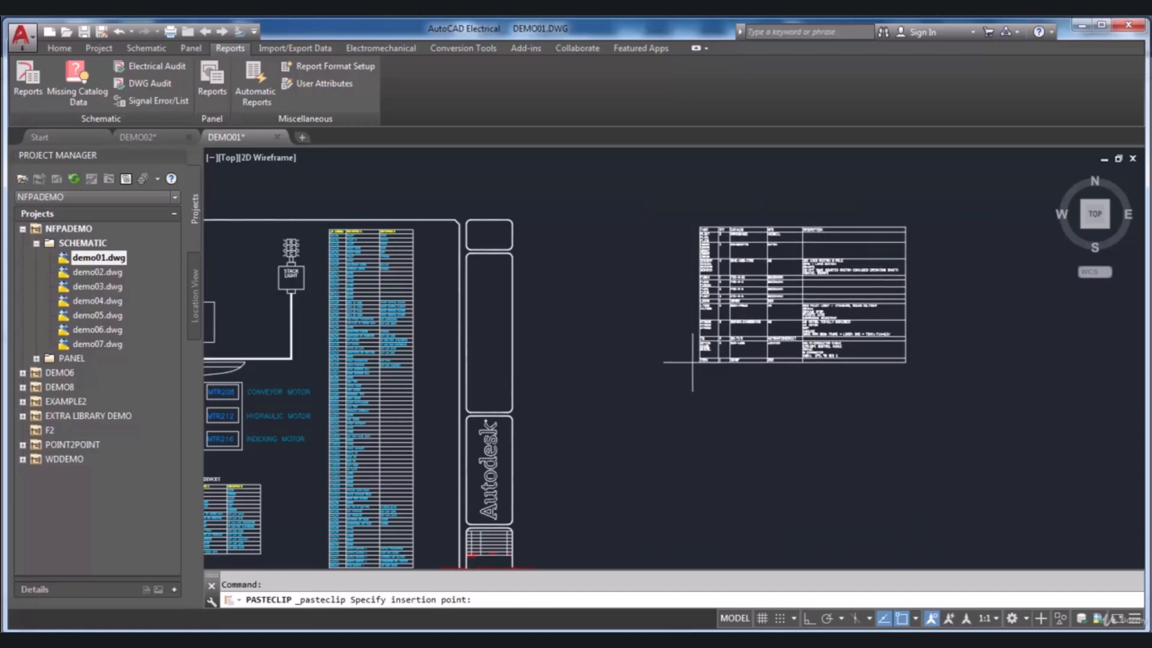
{"action": "left_click", "coordinate": [692, 362]}
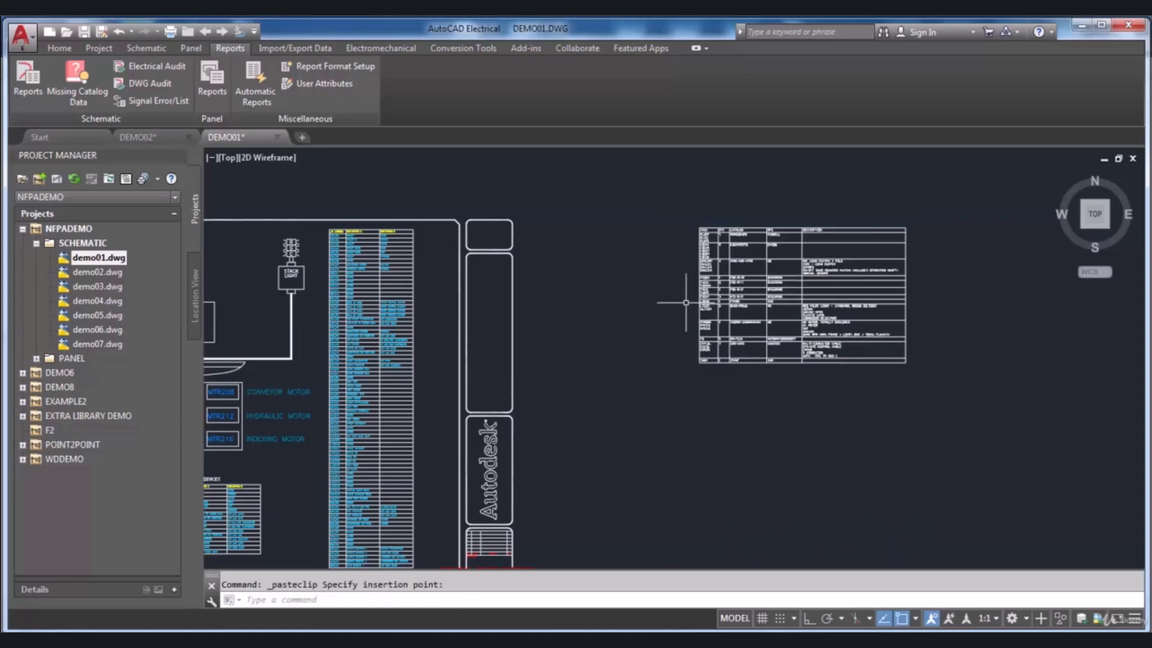
{"action": "middle_click_drag", "start_coordinate": [686, 302], "coordinate": [664, 331]}
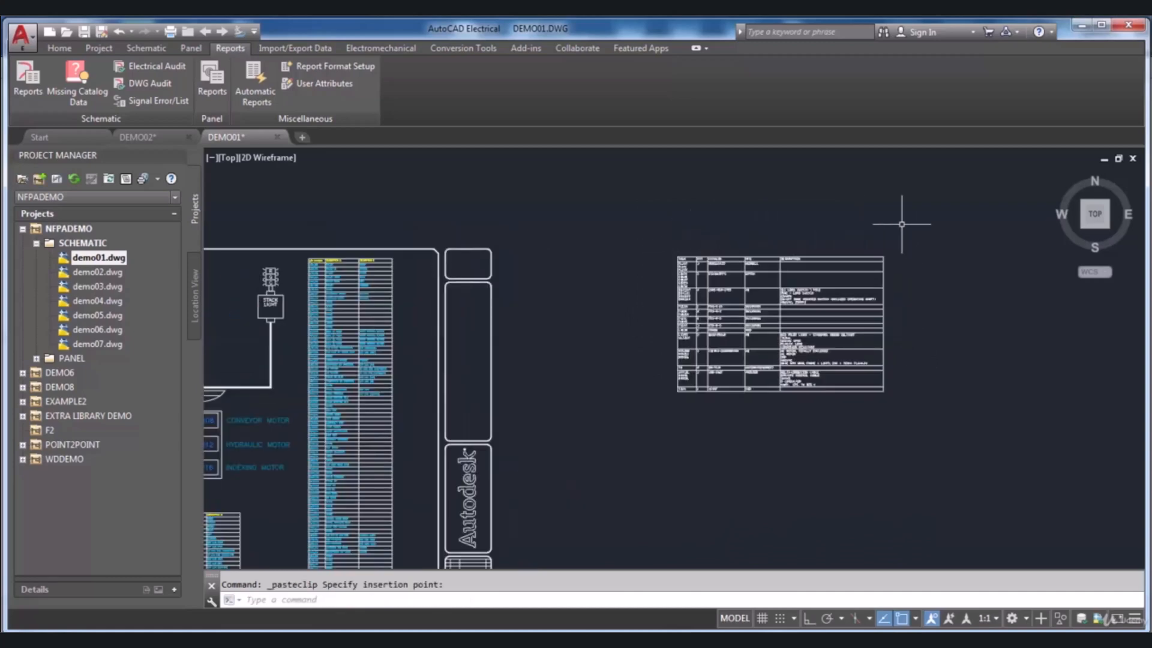
{"action": "scroll", "coordinate": [900, 252], "scroll_direction": "up", "scroll_amount": 2}
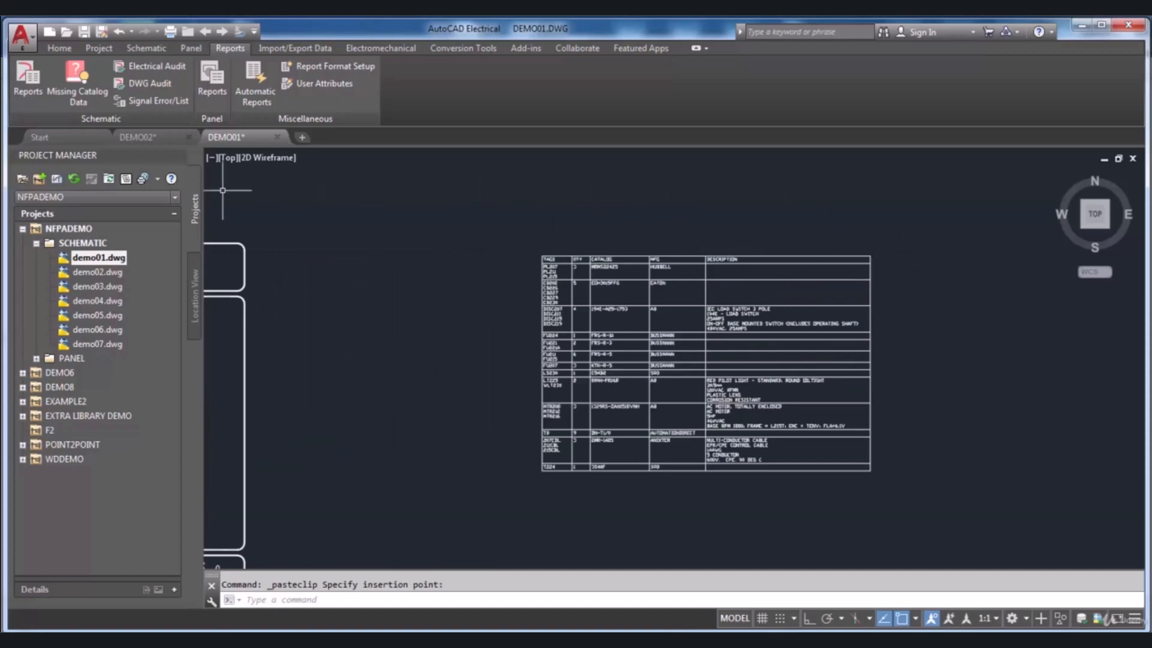
Examine the options of the other schematic report types, from Component and Component Wire List through PLC, terminal, connector and cable reports to Wire Label.
{"action": "left_click", "coordinate": [28, 79]}
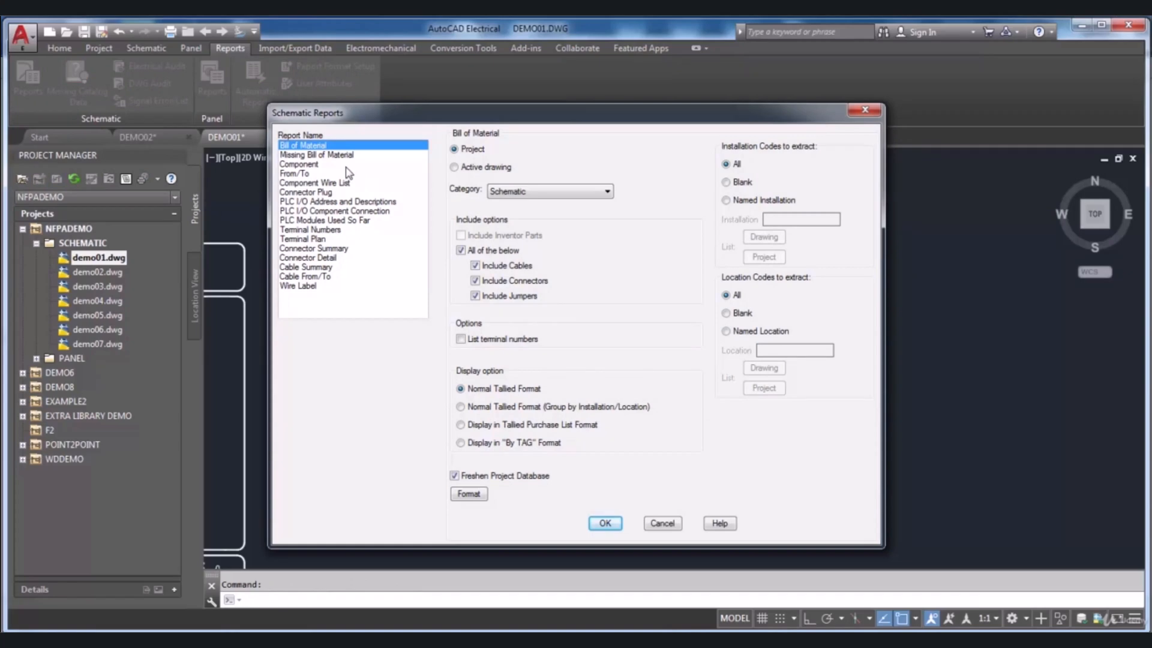
{"action": "left_click", "coordinate": [306, 165]}
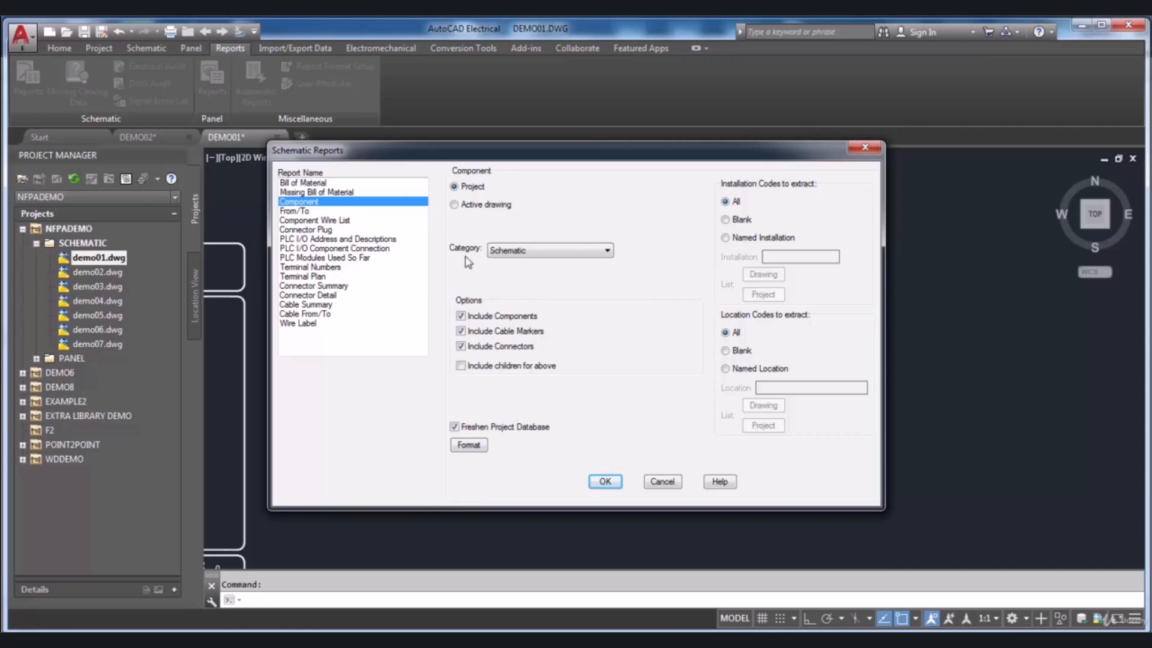
{"action": "left_click", "coordinate": [340, 221]}
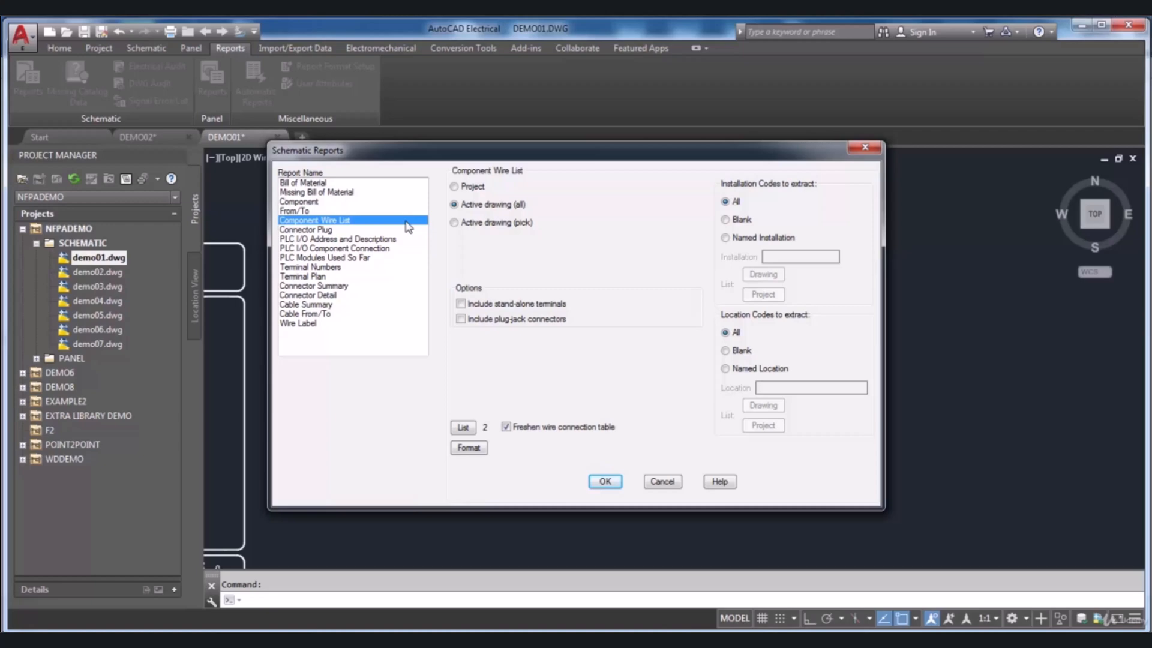
{"action": "left_click", "coordinate": [359, 241]}
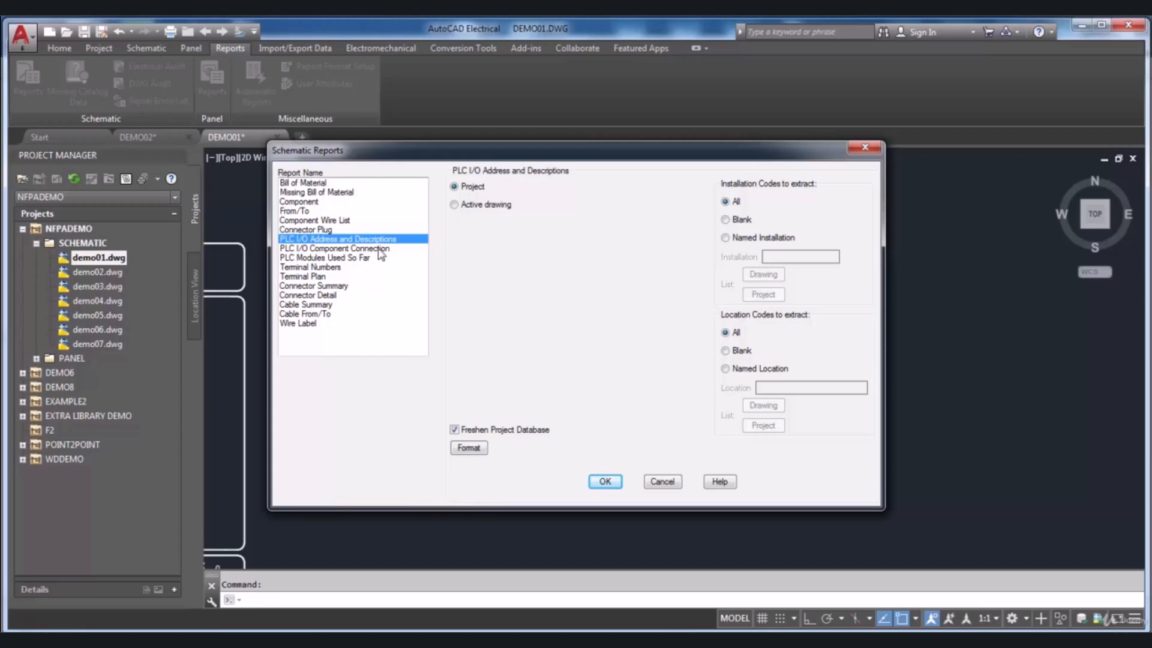
{"action": "left_click", "coordinate": [379, 250]}
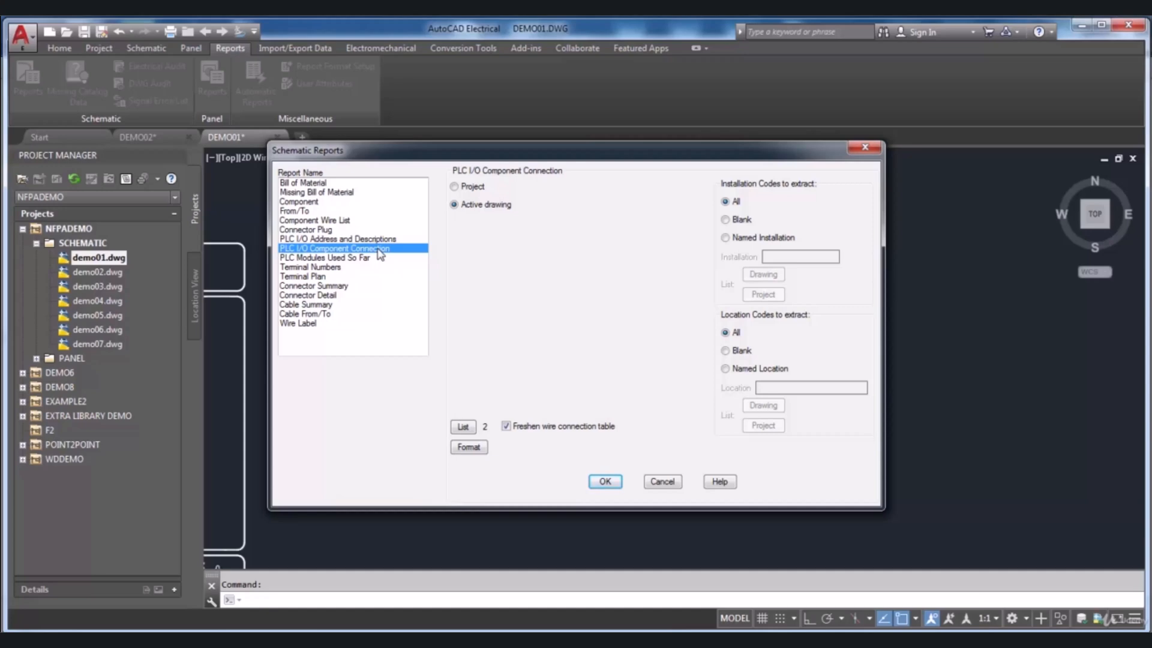
{"action": "left_click", "coordinate": [330, 268]}
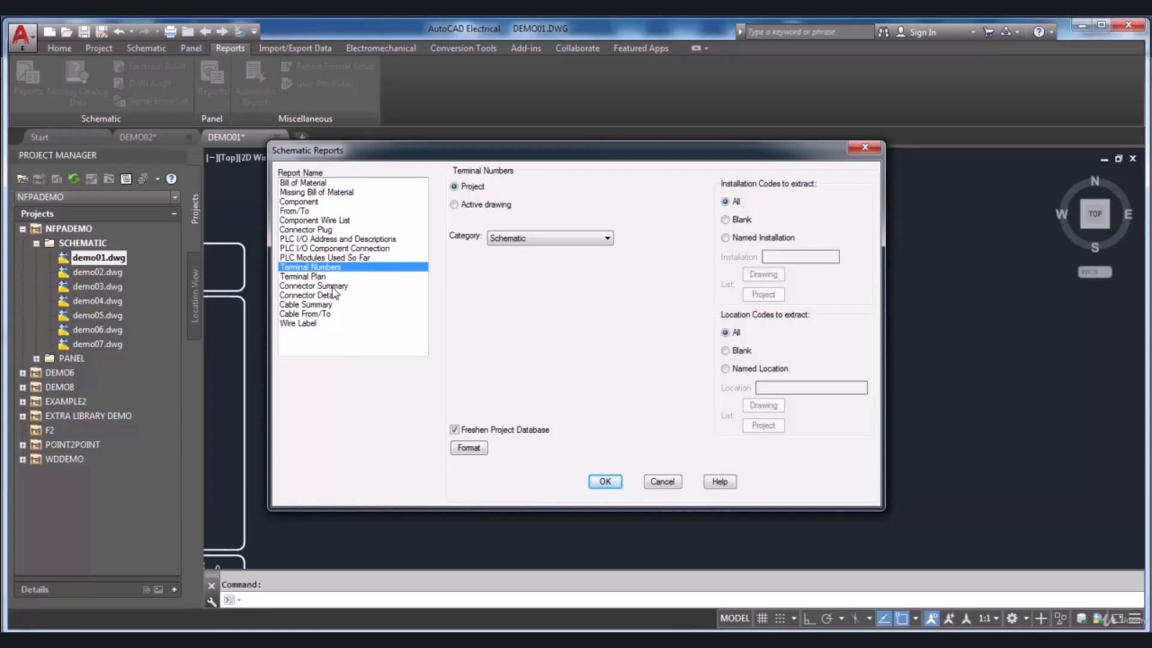
{"action": "left_click", "coordinate": [317, 287]}
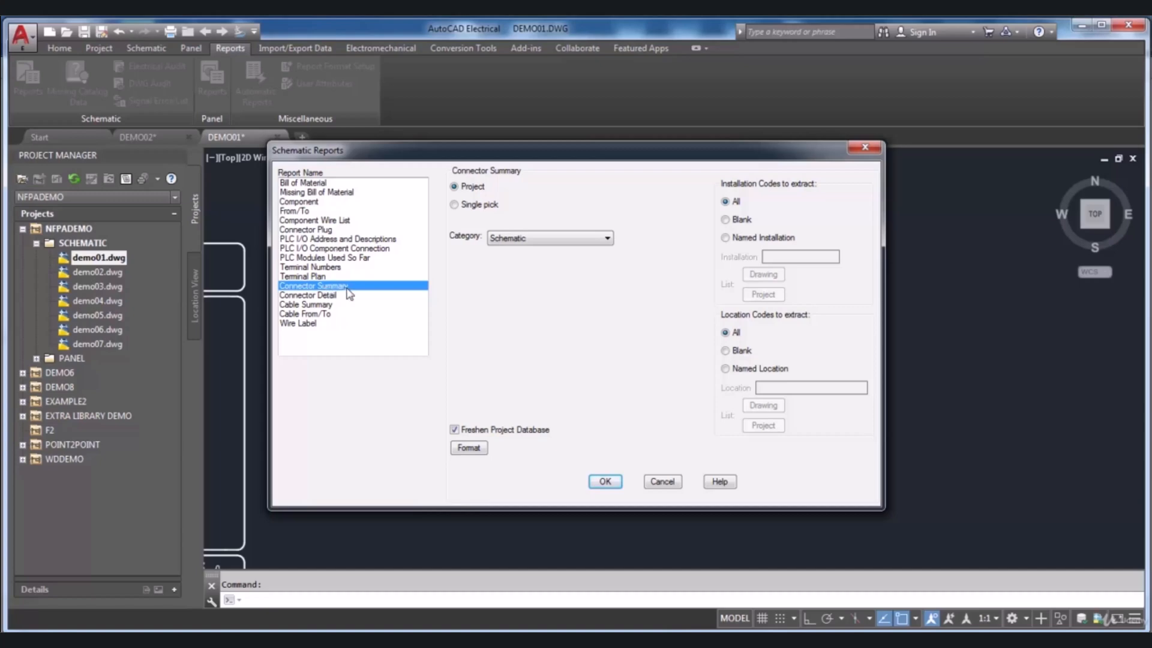
{"action": "left_click", "coordinate": [322, 304]}
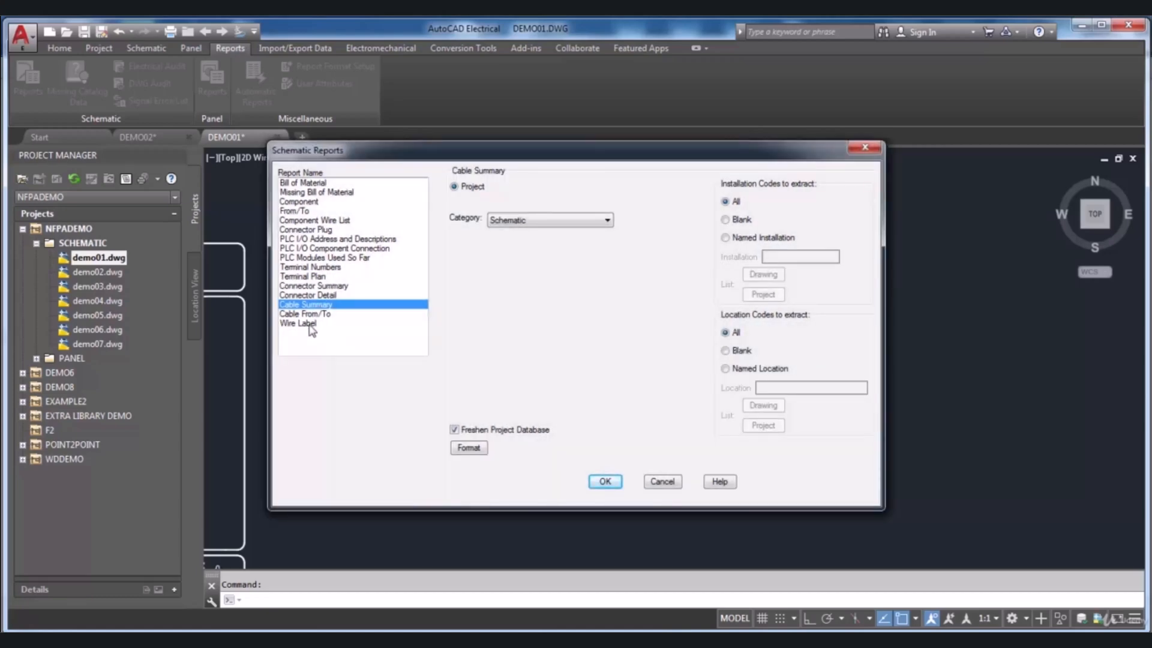
{"action": "left_click", "coordinate": [310, 324]}
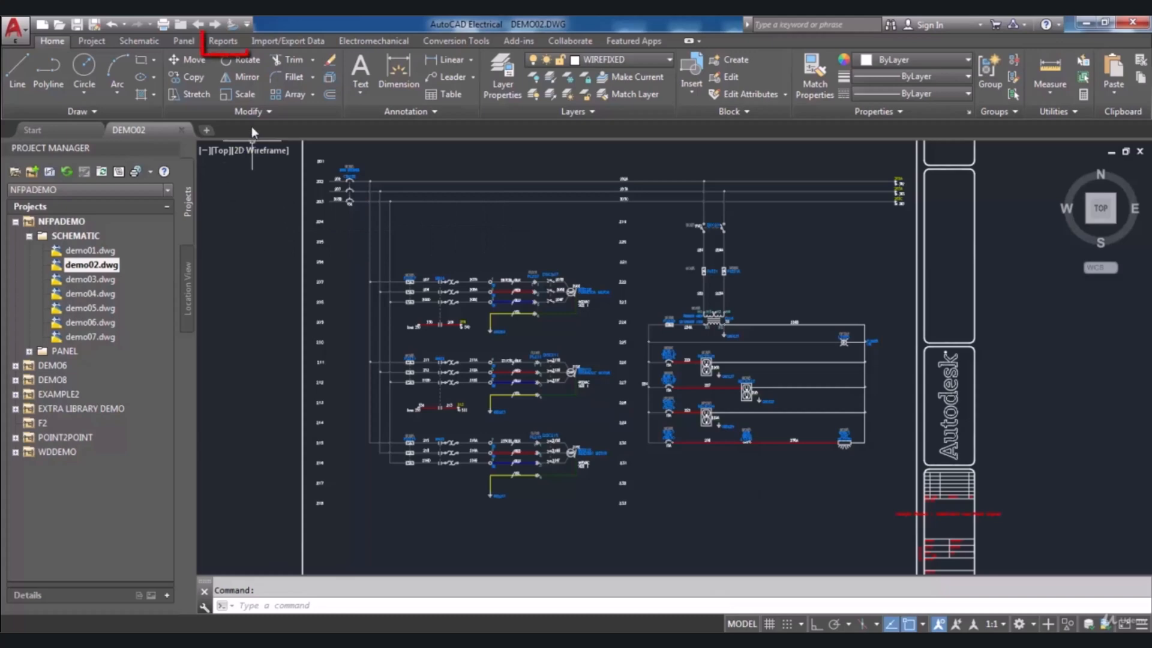
Show the components with missing catalog assignments on the active drawing demo02.dwg and inspect the marked symbols.
{"action": "left_click", "coordinate": [223, 41]}
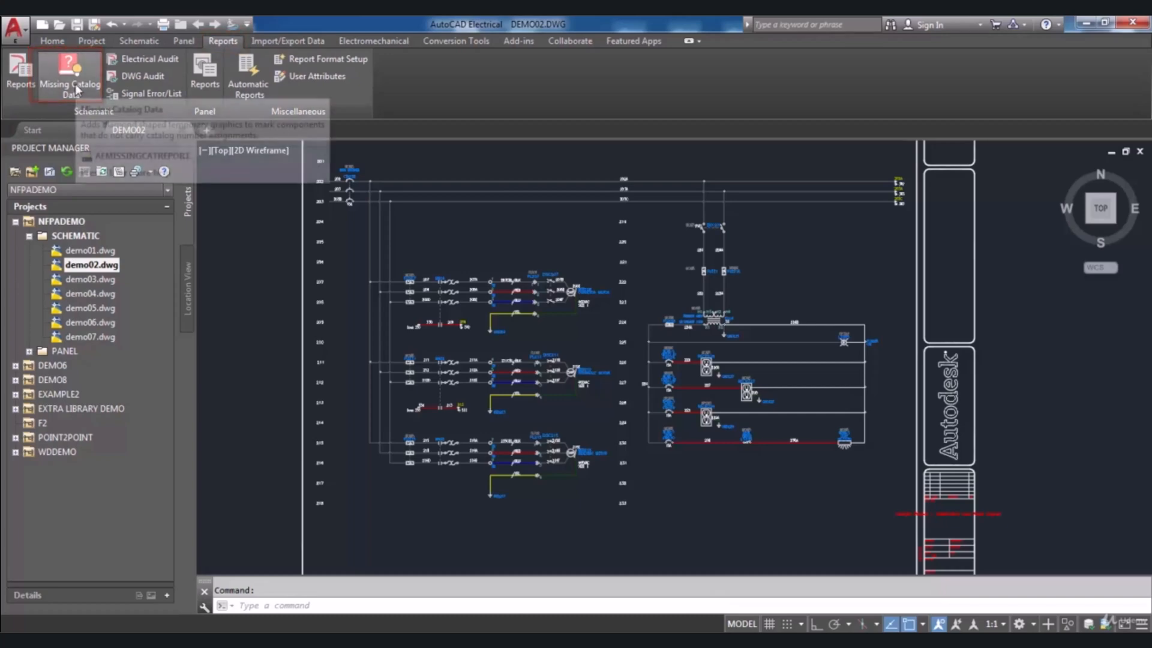
{"action": "left_click", "coordinate": [69, 89]}
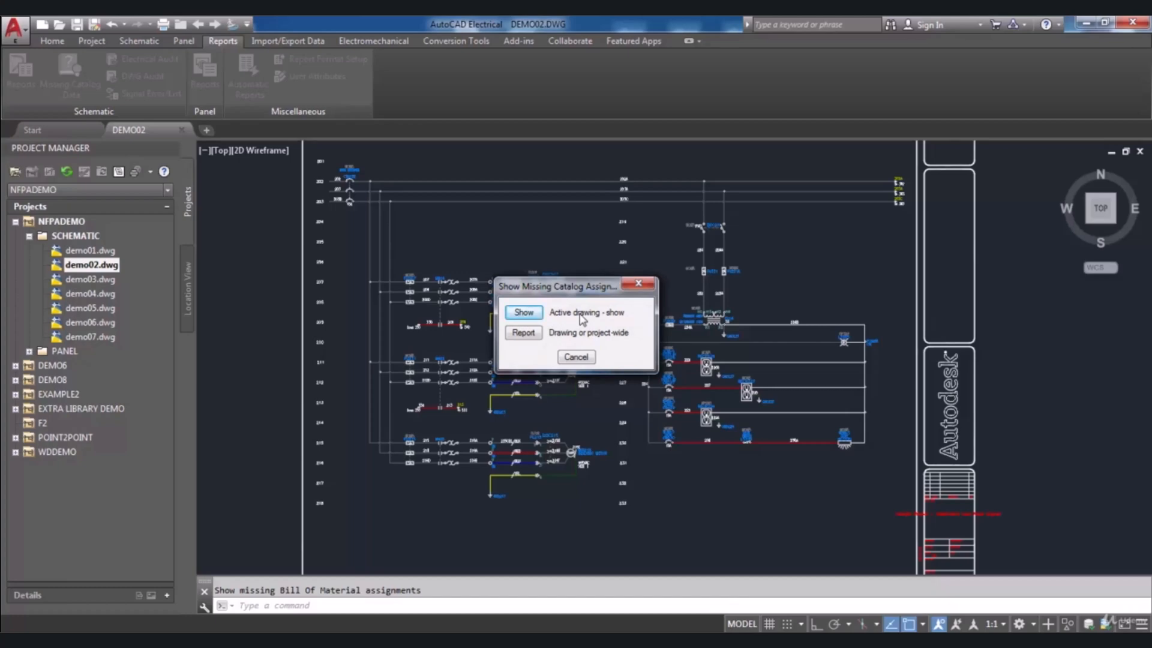
{"action": "left_click", "coordinate": [523, 313]}
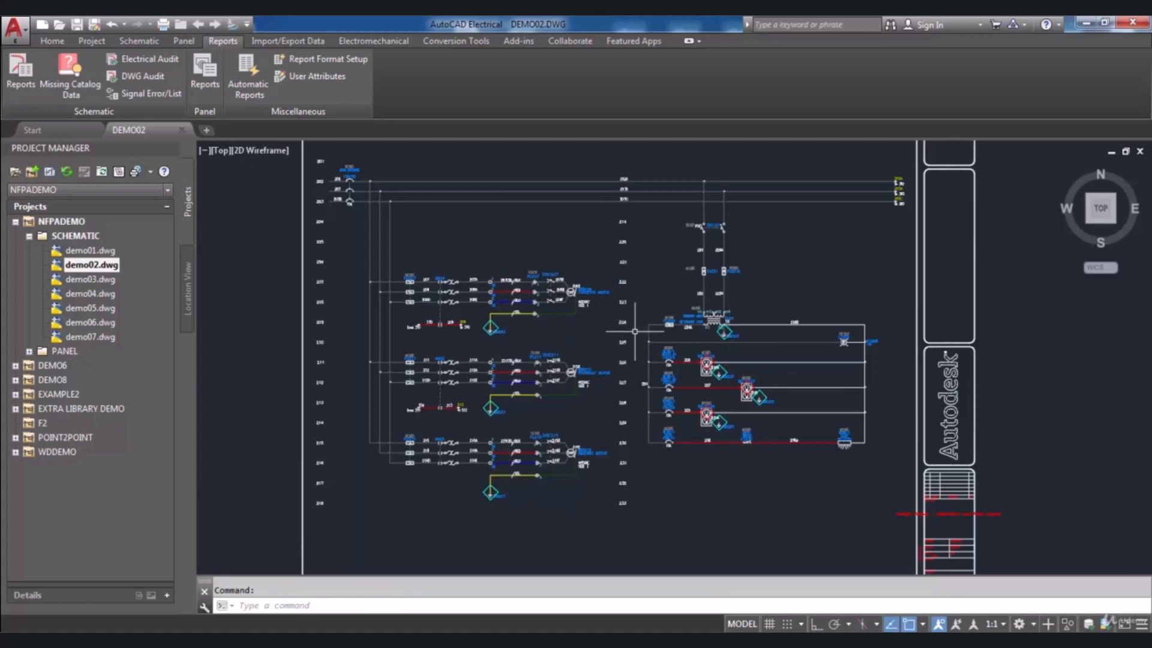
{"action": "scroll", "coordinate": [509, 346], "scroll_direction": "up", "scroll_amount": 2}
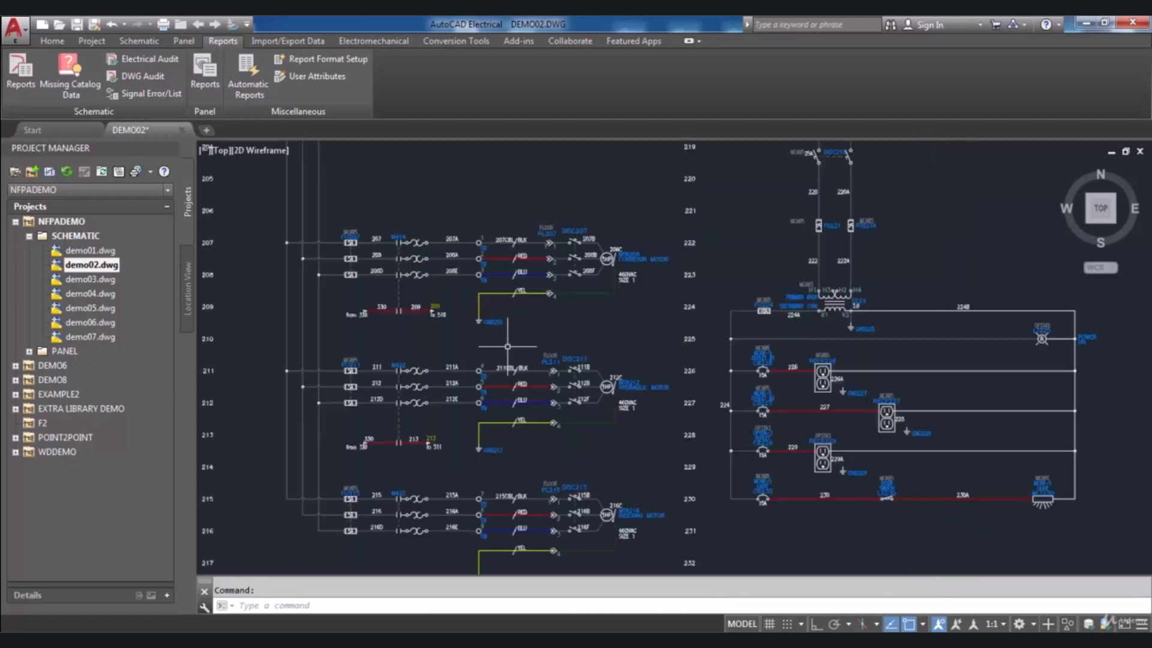
{"action": "scroll", "coordinate": [500, 344], "scroll_direction": "down", "scroll_amount": 2}
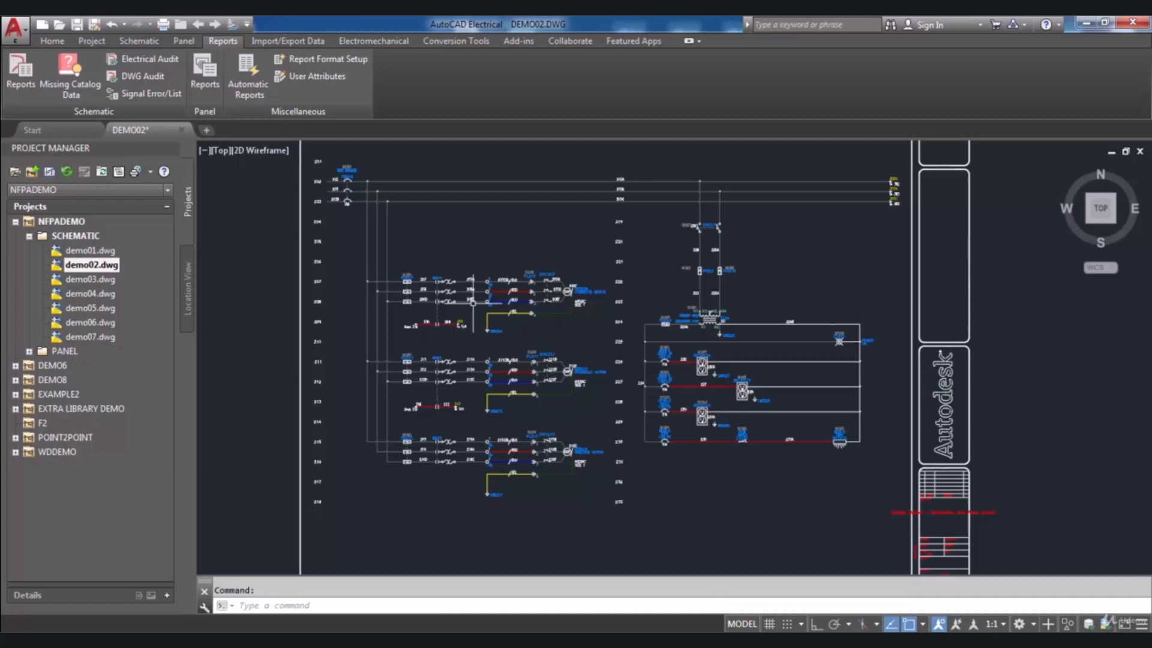
From the missing catalog report option, switch to a project-wide Bill of Material report and generate it for the third SCHEMATIC drawing only.
{"action": "left_click", "coordinate": [77, 74]}
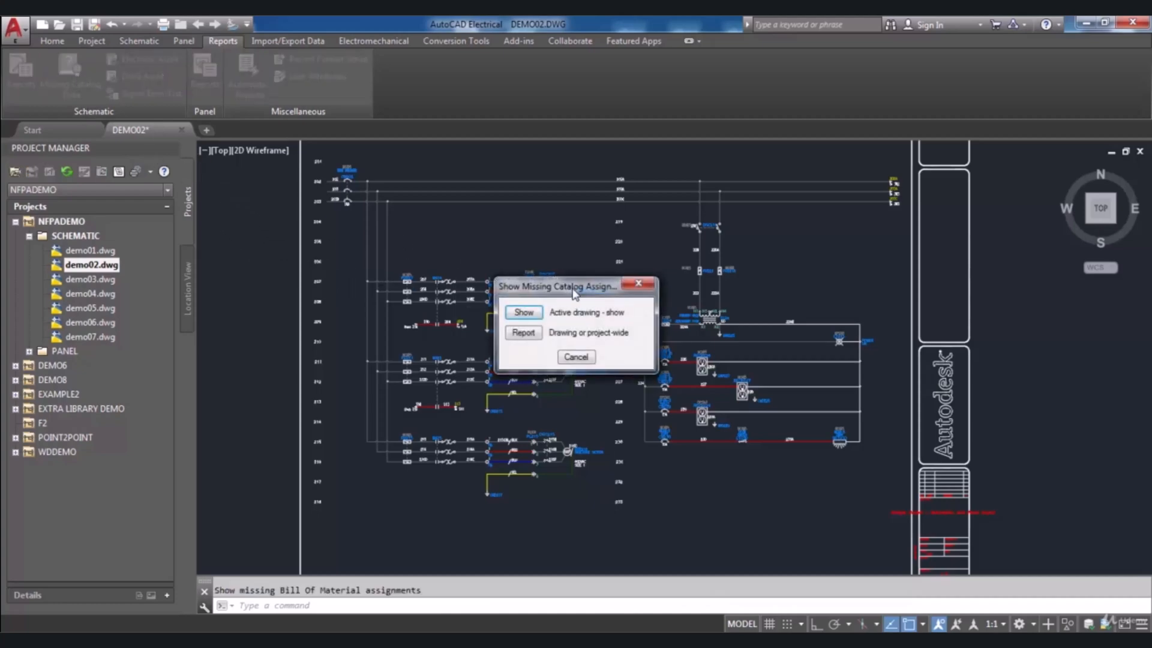
{"action": "left_click", "coordinate": [519, 335]}
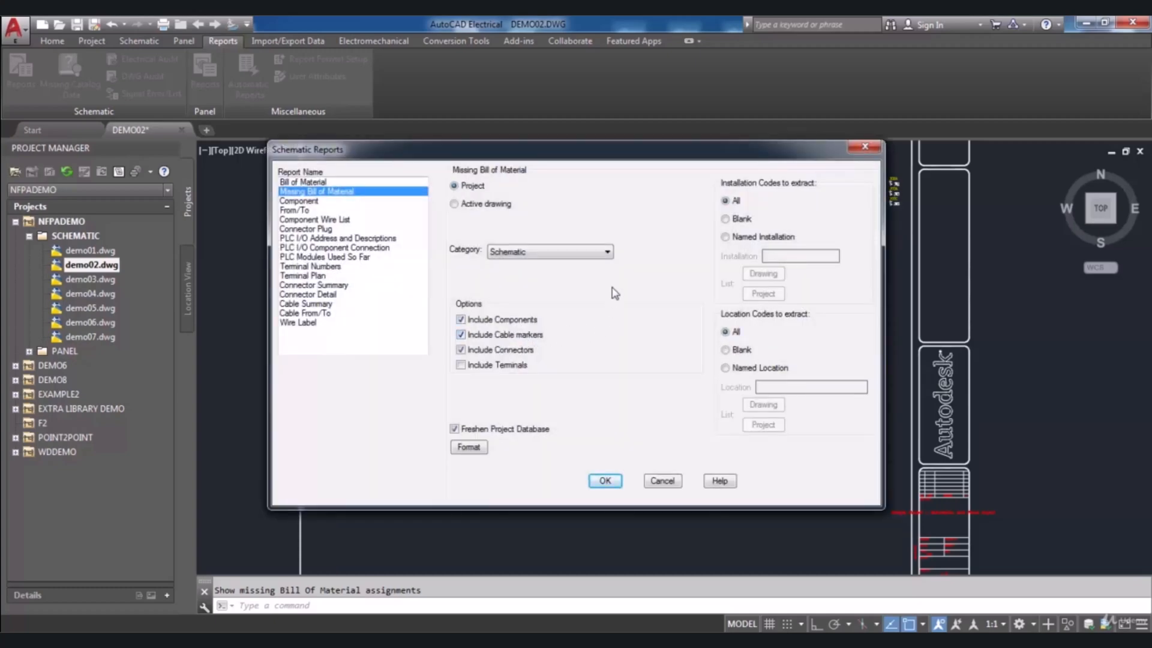
{"action": "left_click", "coordinate": [314, 182]}
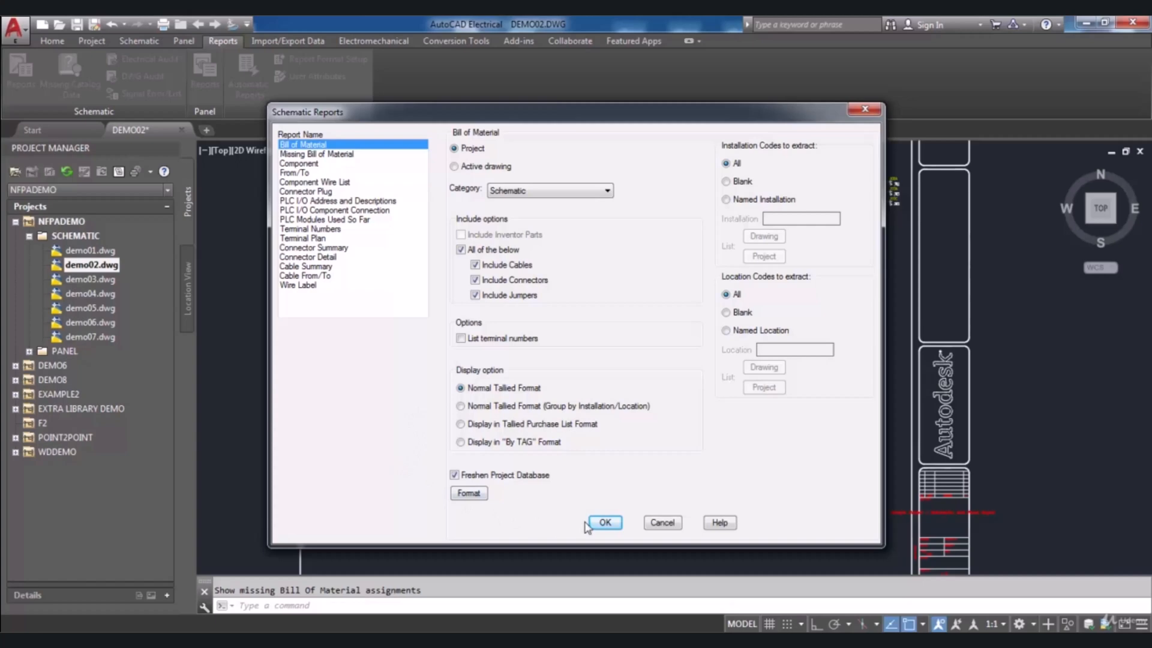
{"action": "left_click", "coordinate": [602, 523]}
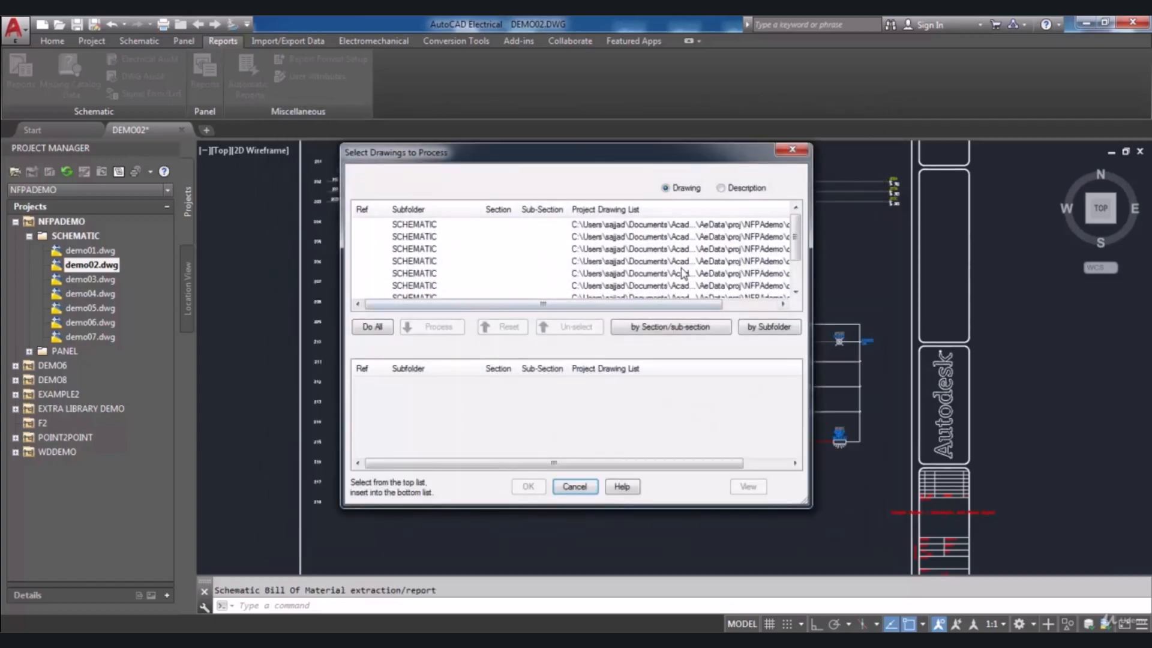
{"action": "left_click", "coordinate": [634, 250]}
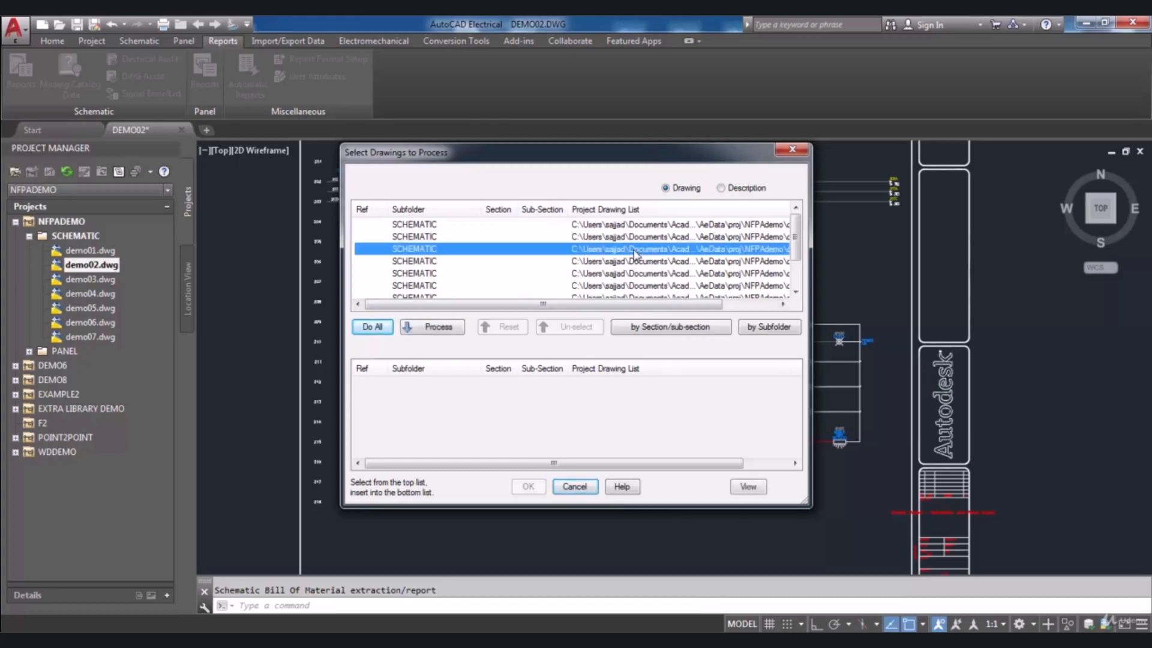
{"action": "left_click", "coordinate": [449, 329]}
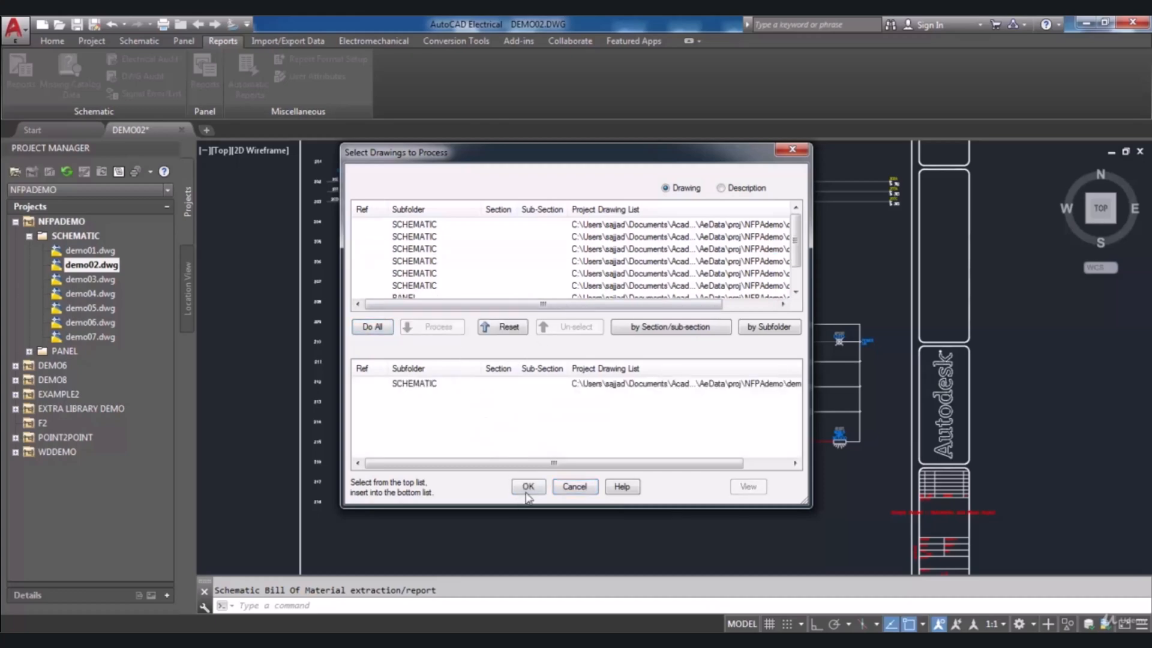
{"action": "left_click", "coordinate": [527, 491]}
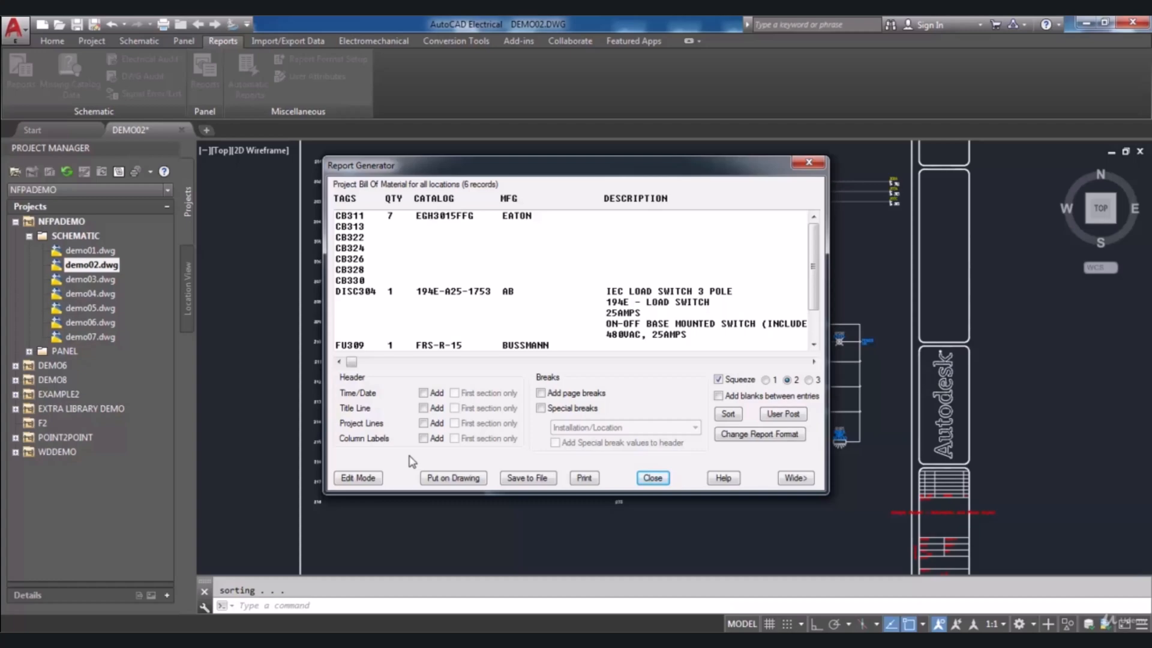
Put the generated report on demo02.dwg as a new table with the default table settings, in the empty area beside the title block.
{"action": "left_click", "coordinate": [453, 477]}
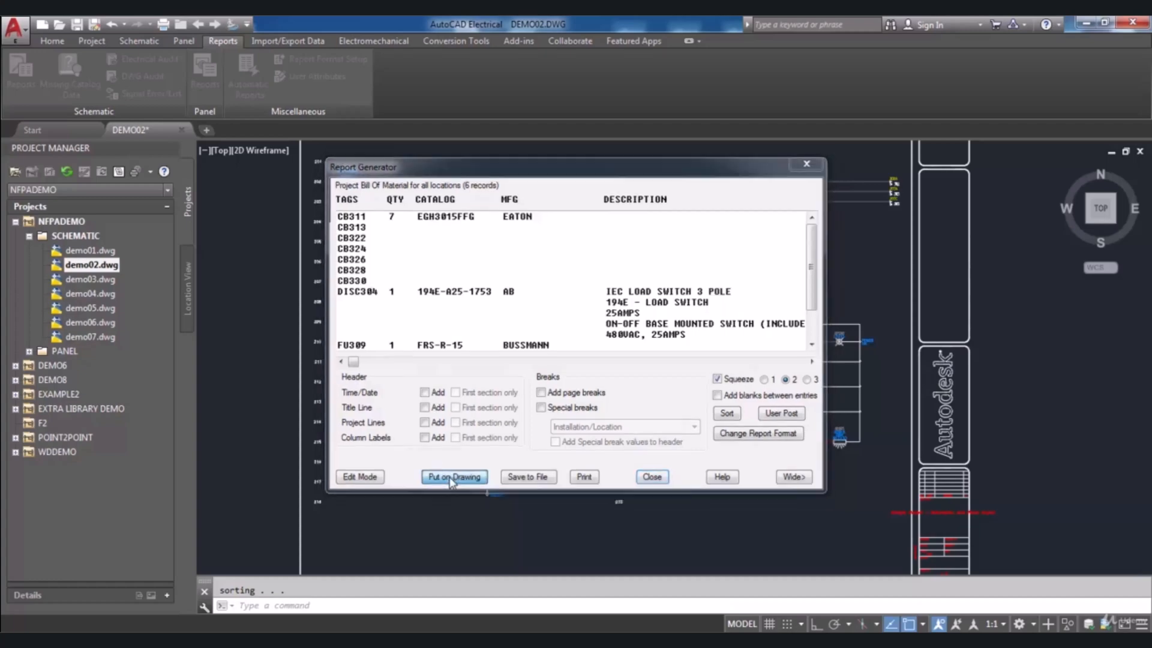
{"action": "left_click", "coordinate": [519, 482]}
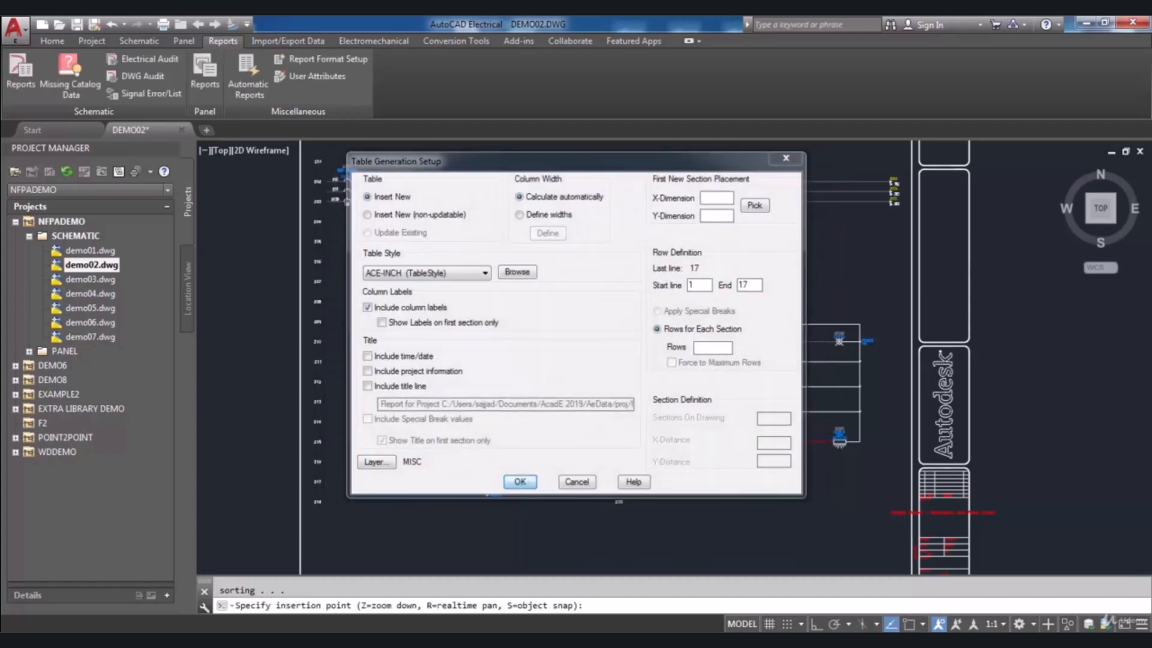
{"action": "left_click", "coordinate": [608, 390]}
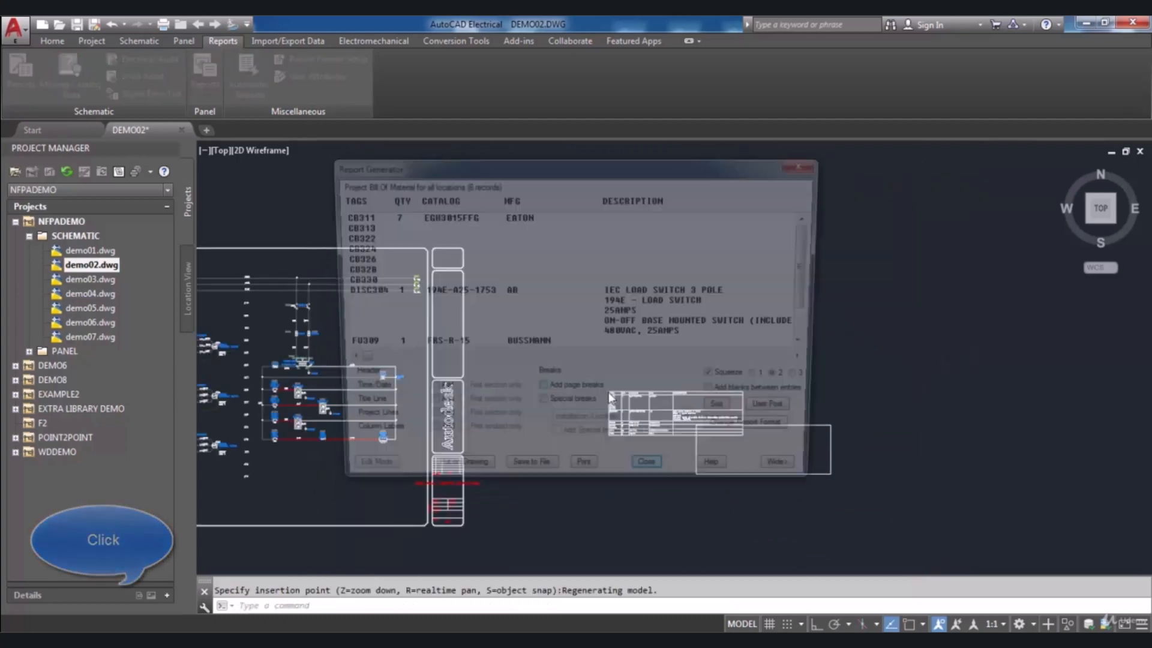
Close the Bill of Material report and look over the placed table beside the title block.
{"action": "left_click", "coordinate": [651, 478]}
{"action": "scroll", "coordinate": [719, 449], "scroll_direction": "up", "scroll_amount": 3}
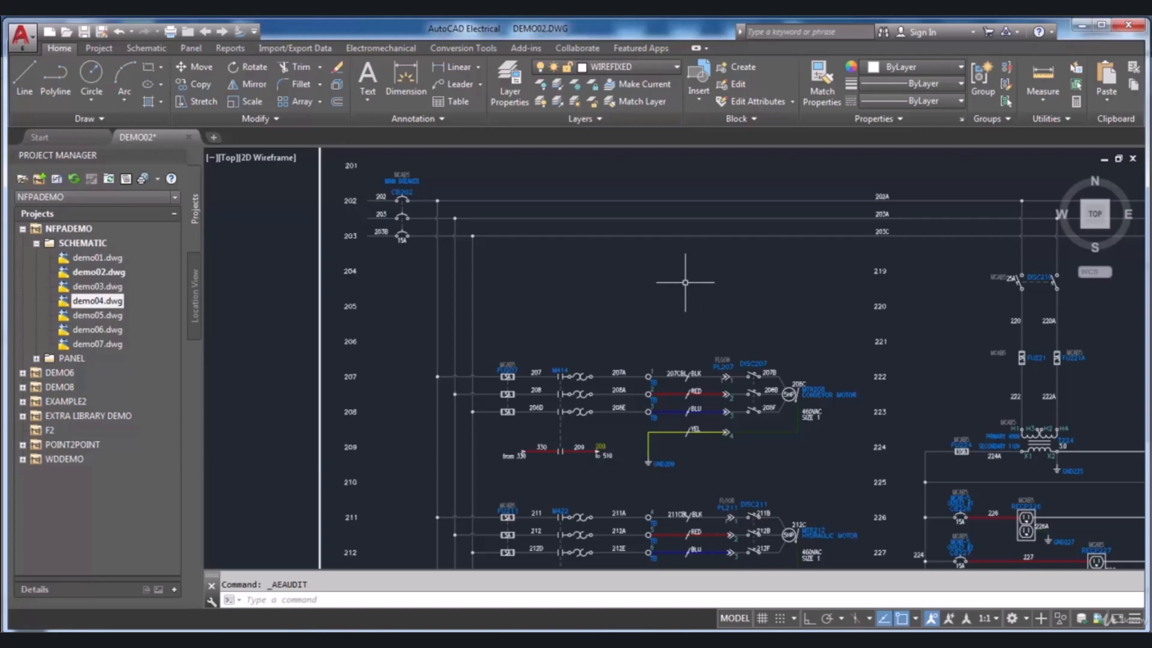
Run an Electrical Audit on the whole NFPADEMO project and expand its issue details.
{"action": "left_click", "coordinate": [239, 49]}
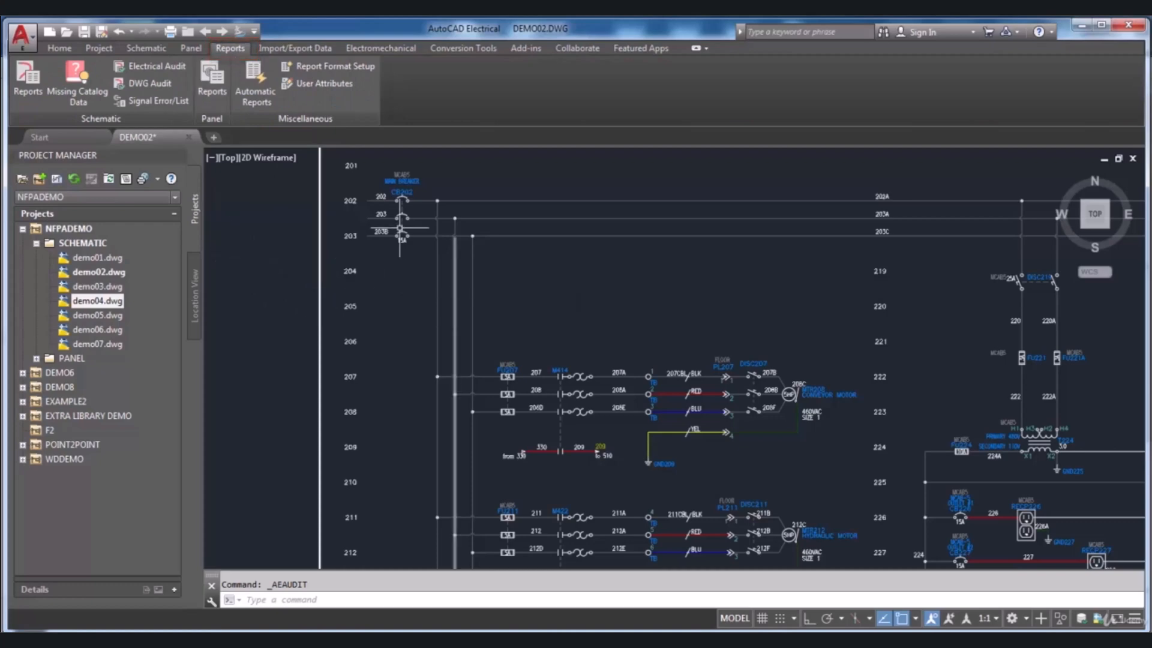
{"action": "left_click", "coordinate": [154, 73]}
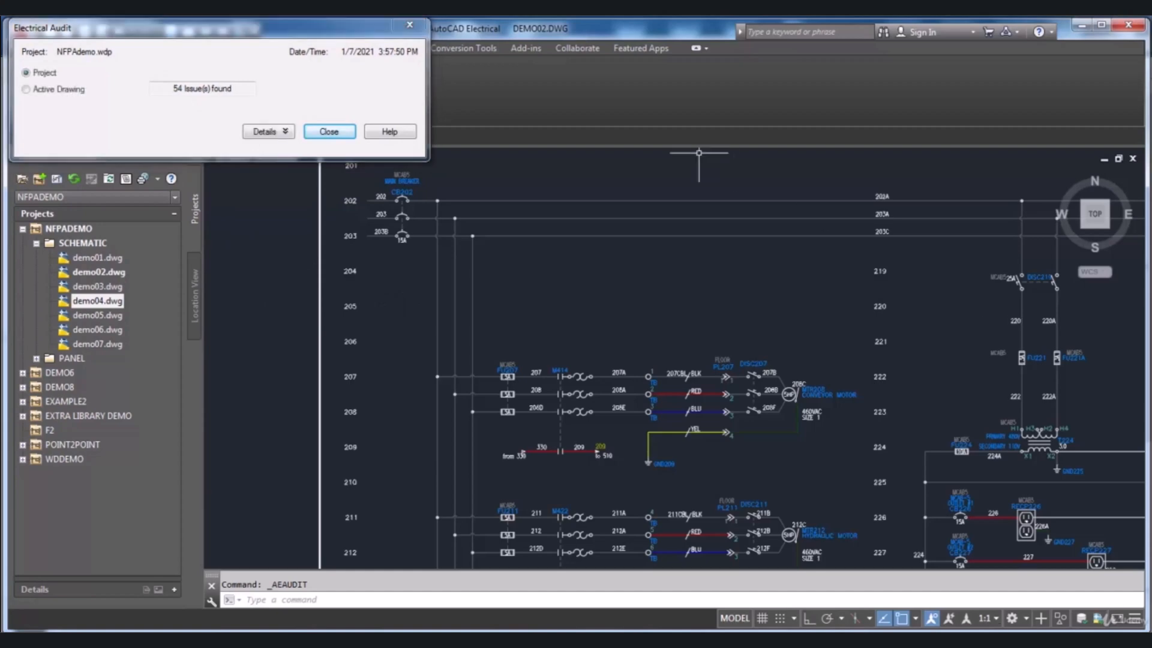
{"action": "left_click_drag", "start_coordinate": [249, 34], "coordinate": [303, 183]}
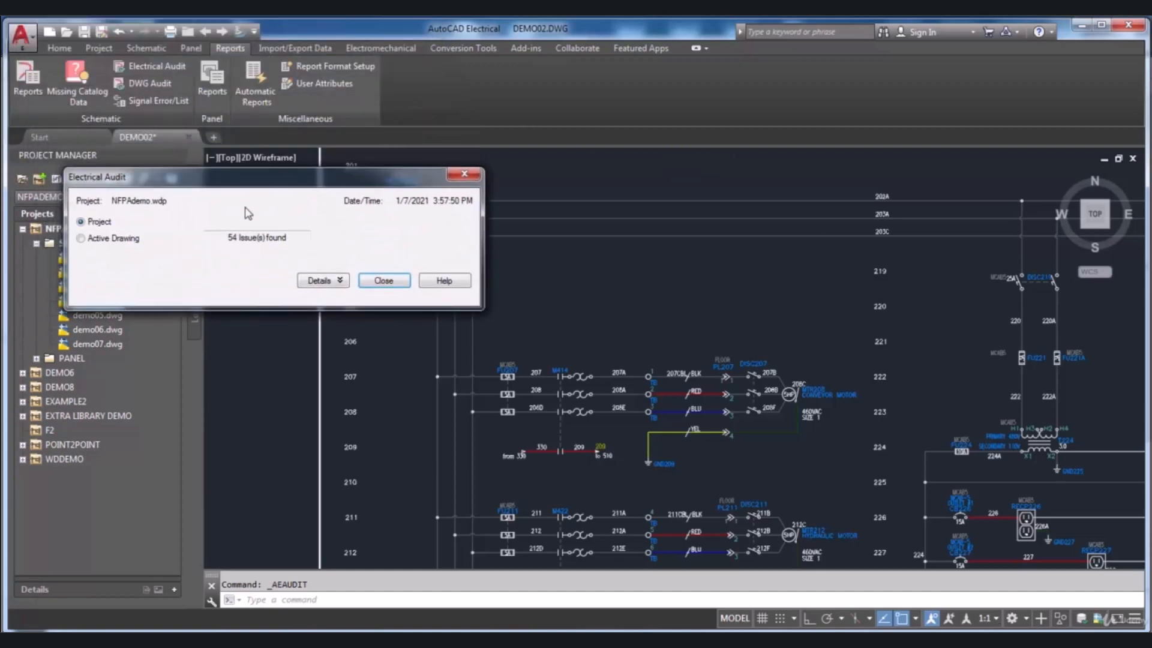
{"action": "left_click", "coordinate": [169, 184]}
{"action": "left_click", "coordinate": [319, 281]}
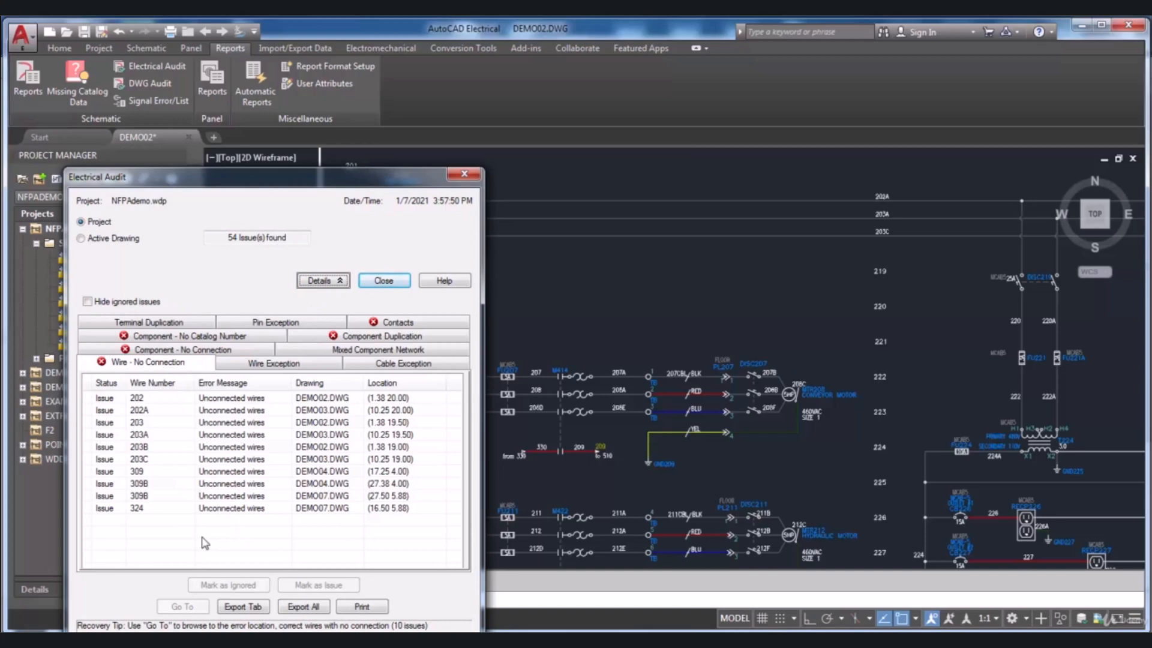
Examine the audit issues for components without connections or catalog numbers, contacts, unconnected wires and duplicated components.
{"action": "left_click", "coordinate": [171, 354]}
{"action": "left_click", "coordinate": [137, 340]}
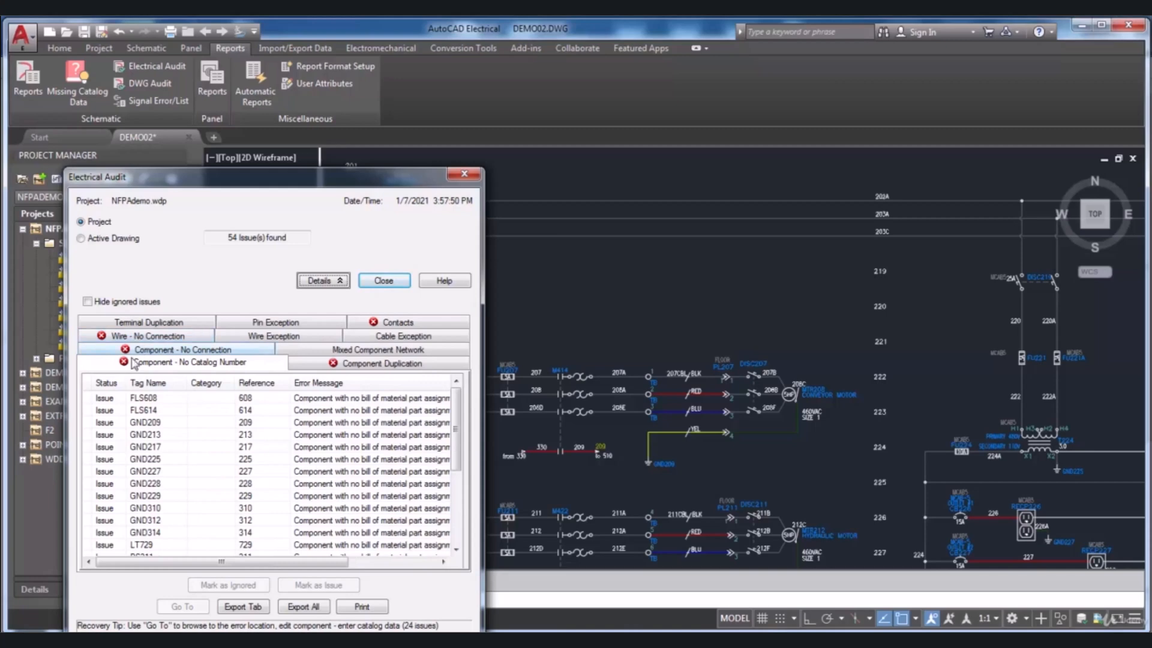
{"action": "left_click", "coordinate": [384, 325]}
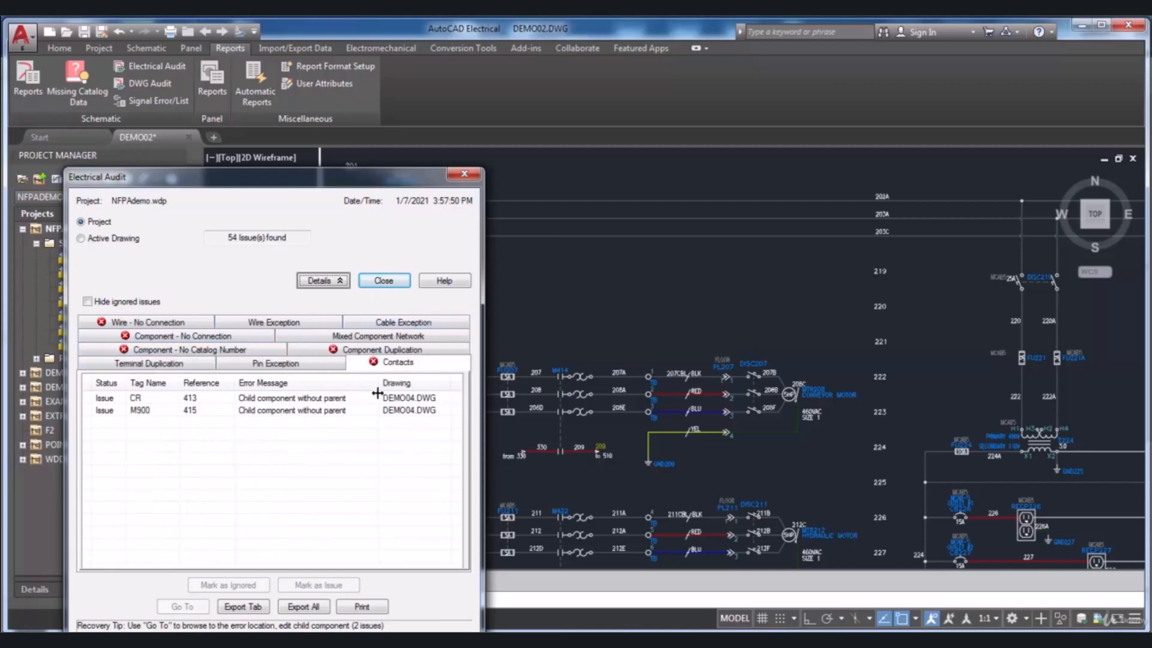
{"action": "left_click", "coordinate": [150, 324]}
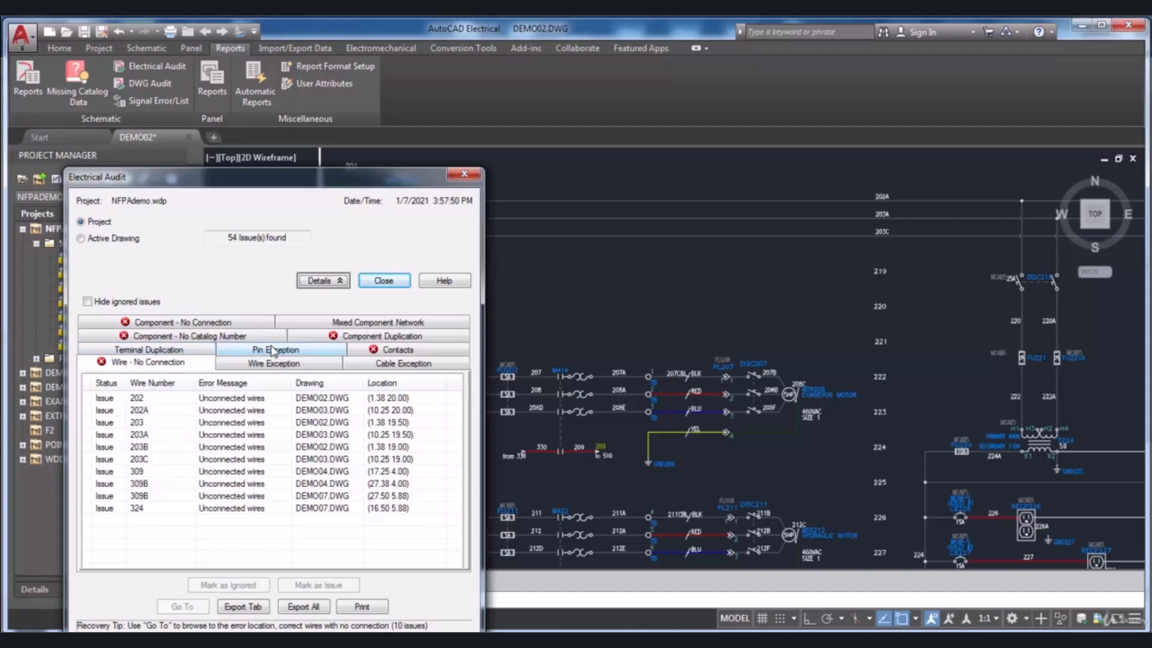
{"action": "left_click", "coordinate": [355, 337]}
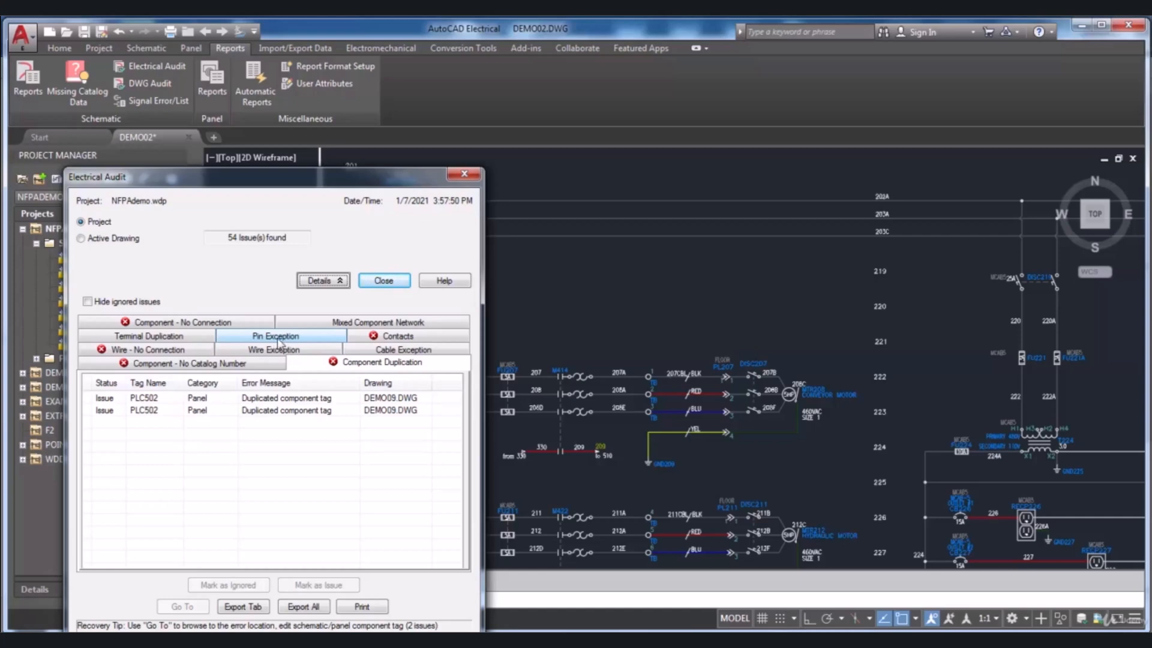
{"action": "left_click", "coordinate": [376, 337]}
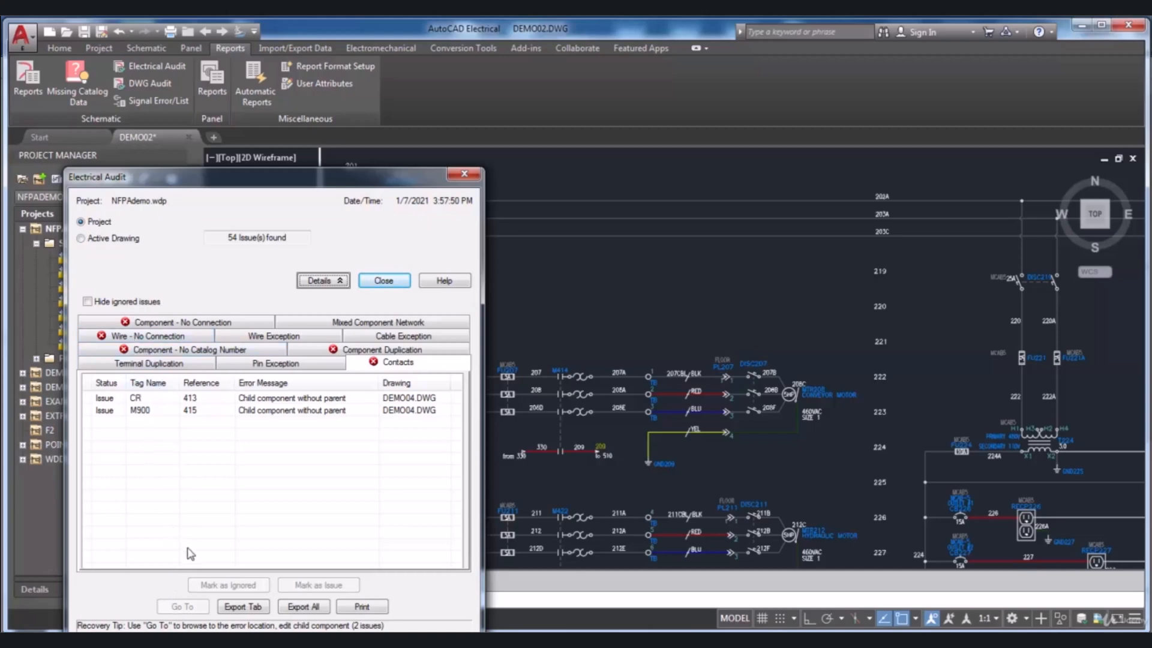
From the Wire - No Connection issues, go to unconnected wire 202 on DEMO02.DWG.
{"action": "left_click", "coordinate": [146, 340]}
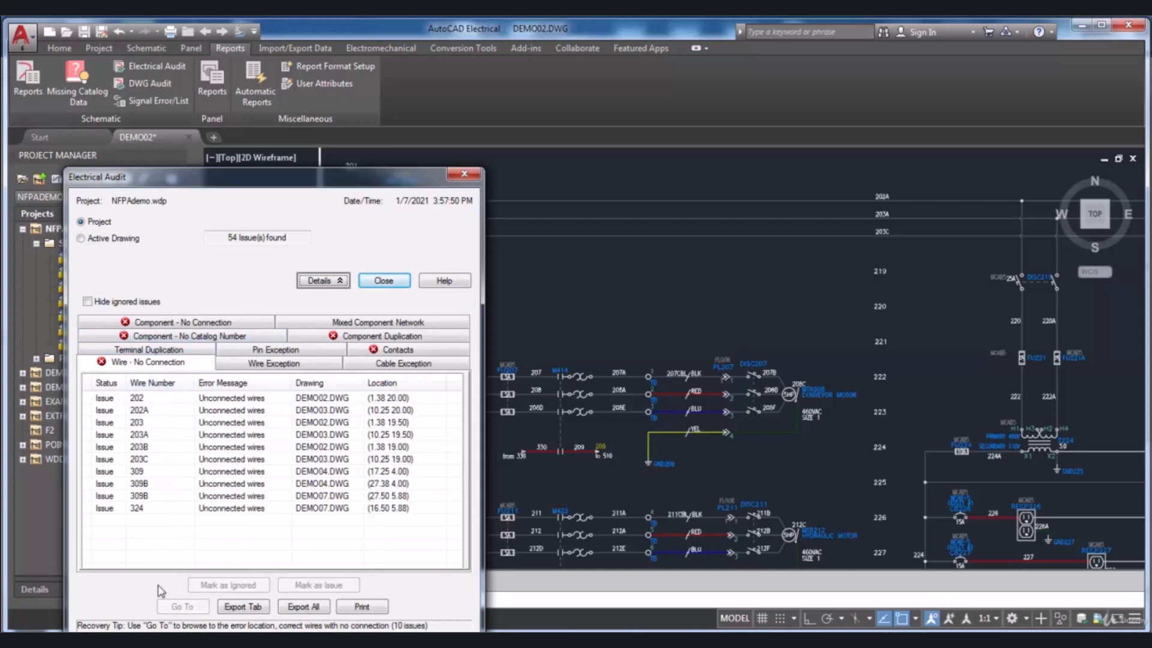
{"action": "left_click", "coordinate": [138, 401]}
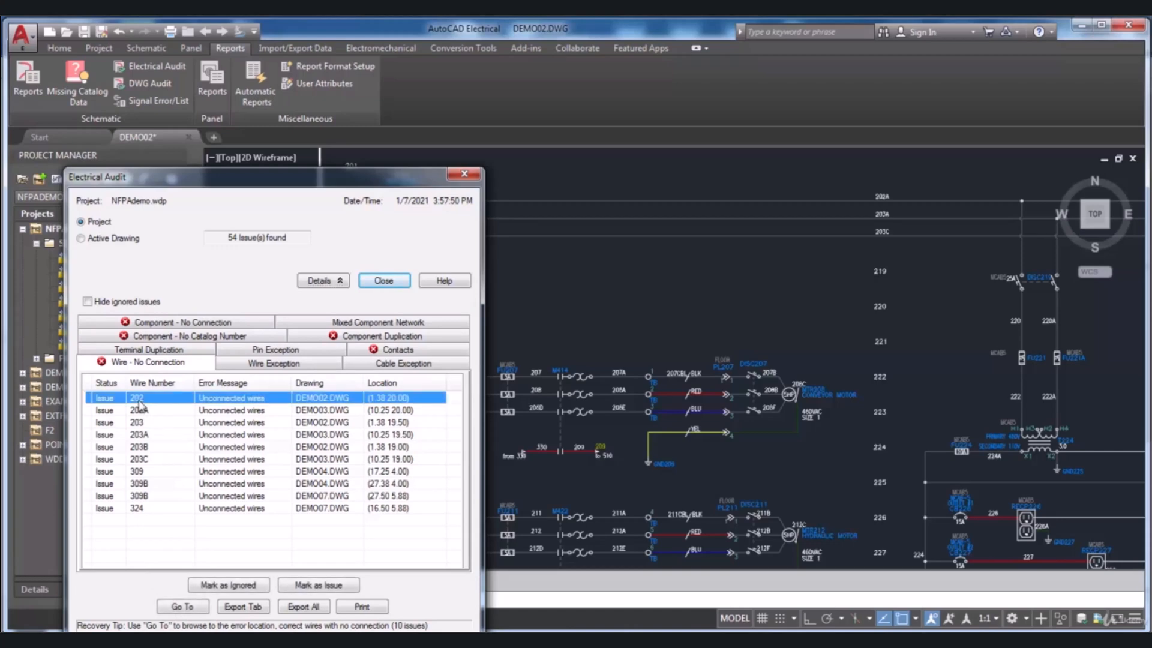
{"action": "left_click", "coordinate": [181, 607]}
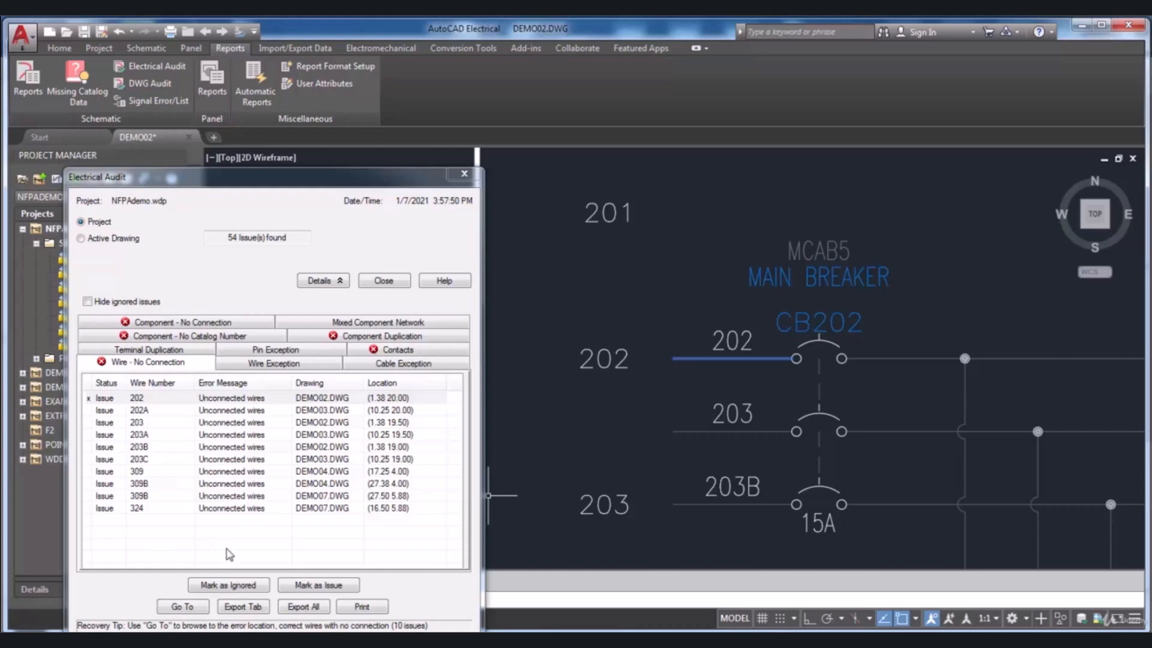
Look at the file export for the Wire - No Connection issues and for all audit issues, without saving either.
{"action": "left_click", "coordinate": [243, 606]}
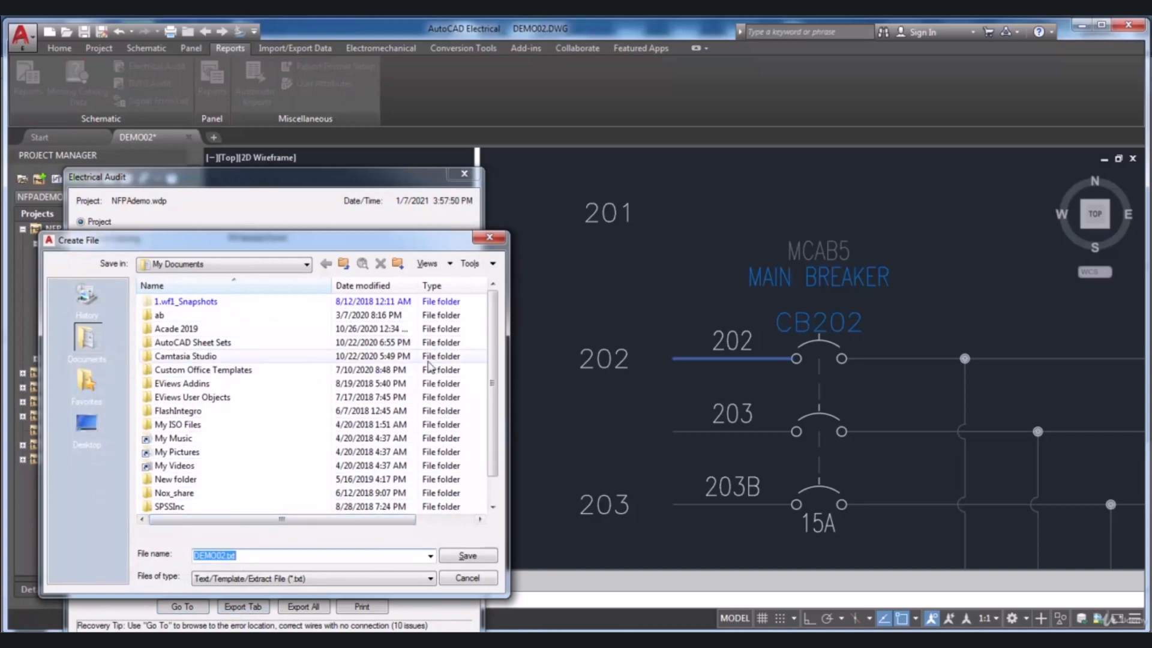
{"action": "left_click", "coordinate": [467, 577]}
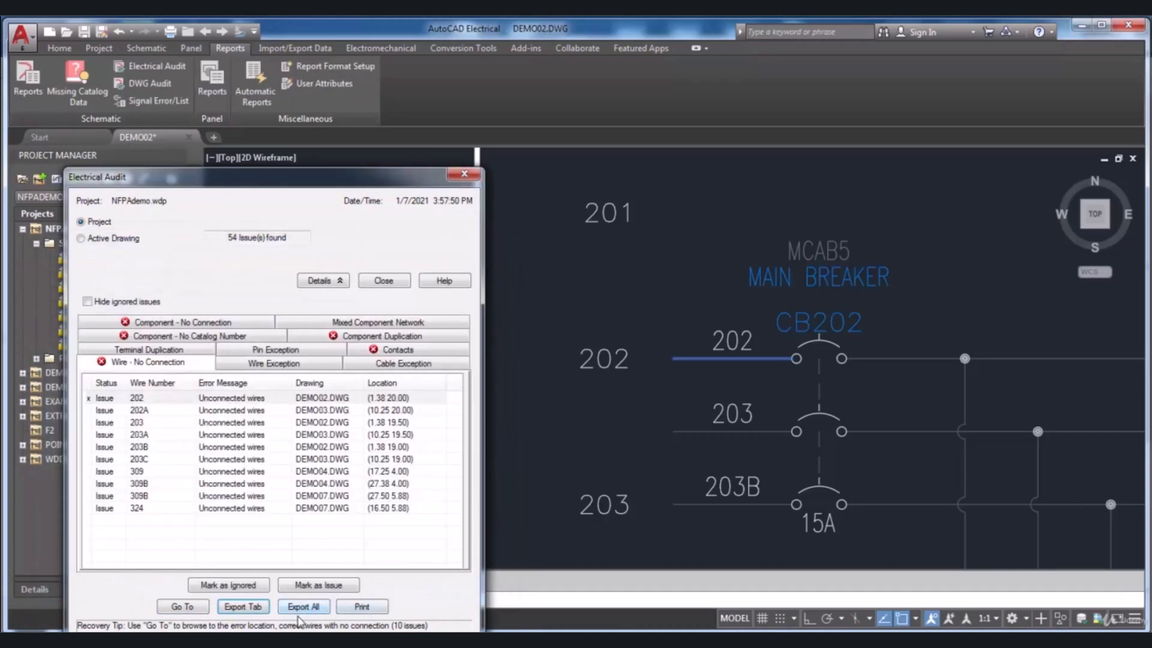
{"action": "left_click", "coordinate": [303, 607]}
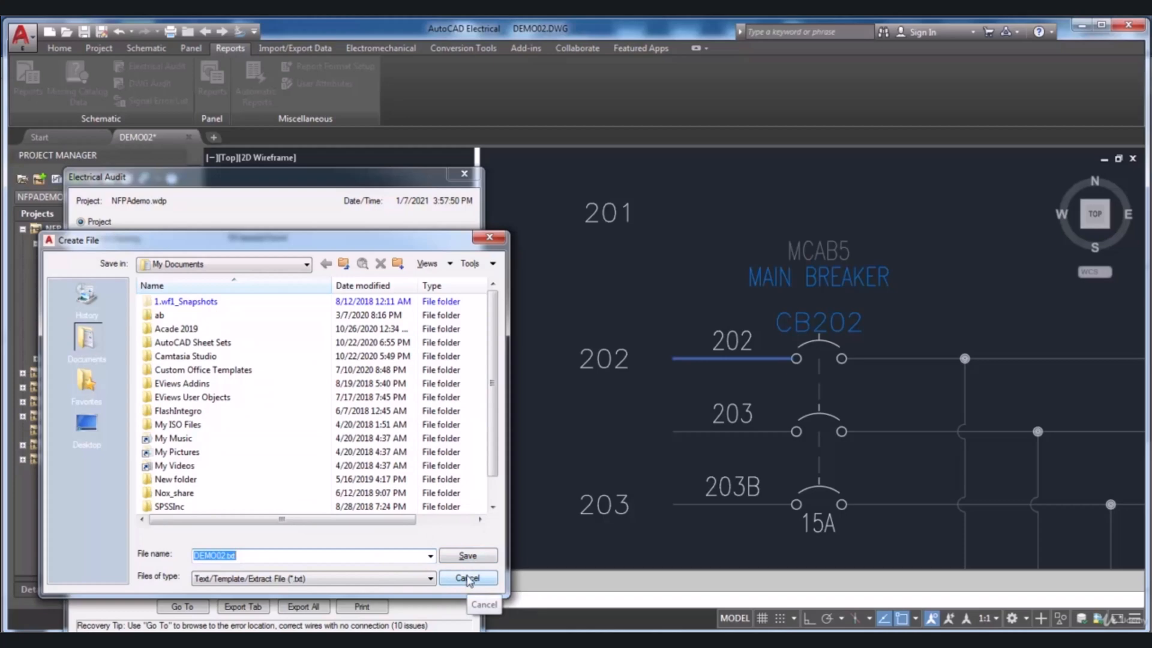
{"action": "left_click", "coordinate": [468, 578]}
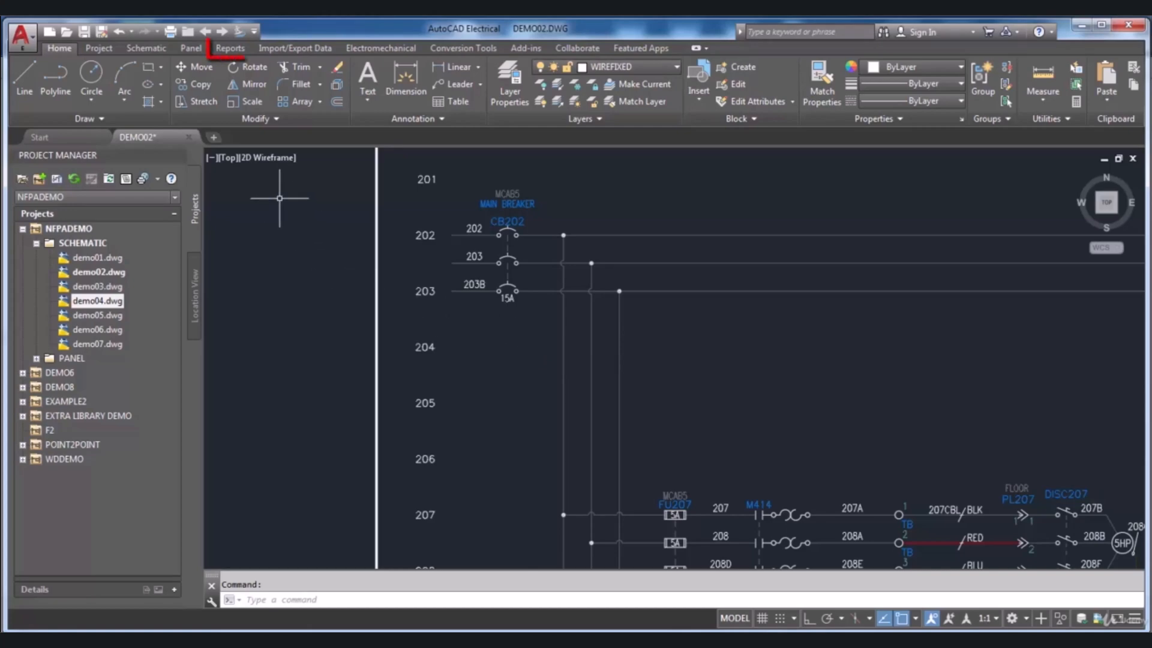
Run a Drawing Audit on the active drawing with every check enabled, including Show wires marked in red, and close the report.
{"action": "left_click", "coordinate": [237, 53]}
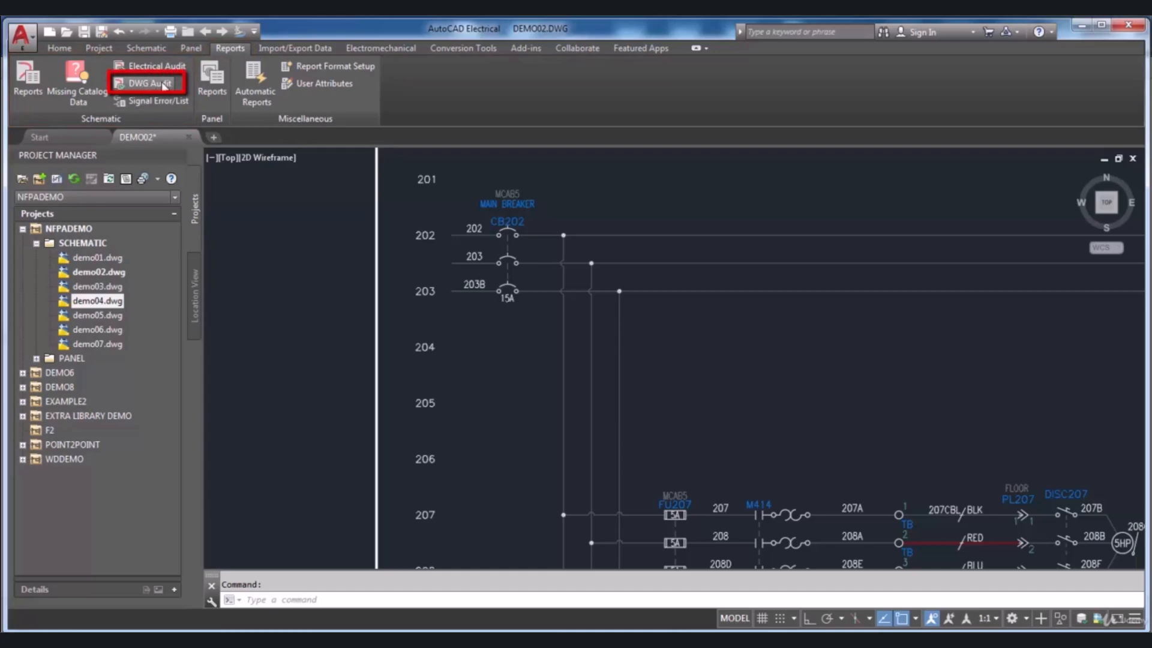
{"action": "left_click", "coordinate": [151, 87]}
{"action": "left_click_drag", "start_coordinate": [524, 268], "coordinate": [439, 261]}
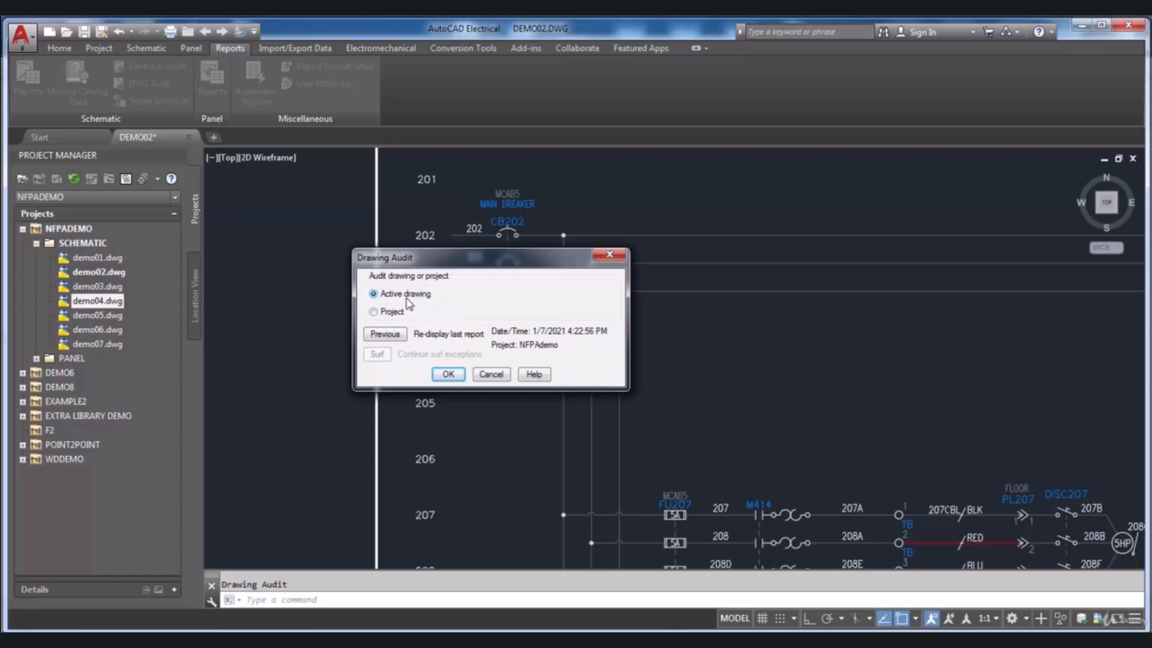
{"action": "left_click", "coordinate": [456, 375]}
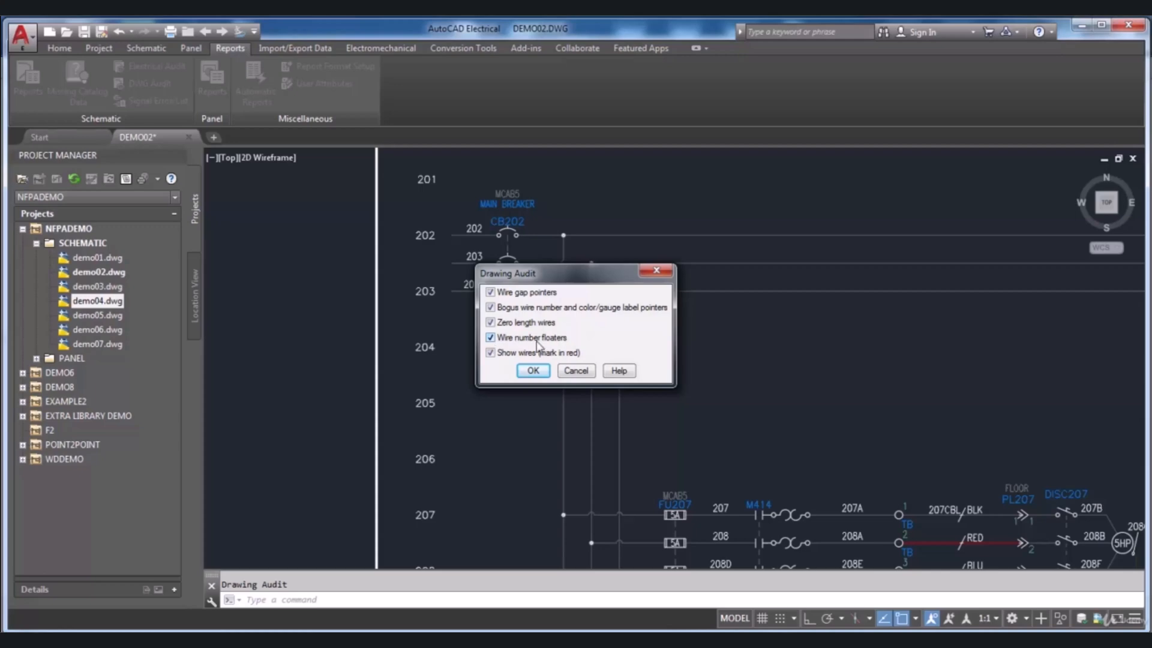
{"action": "left_click", "coordinate": [520, 370]}
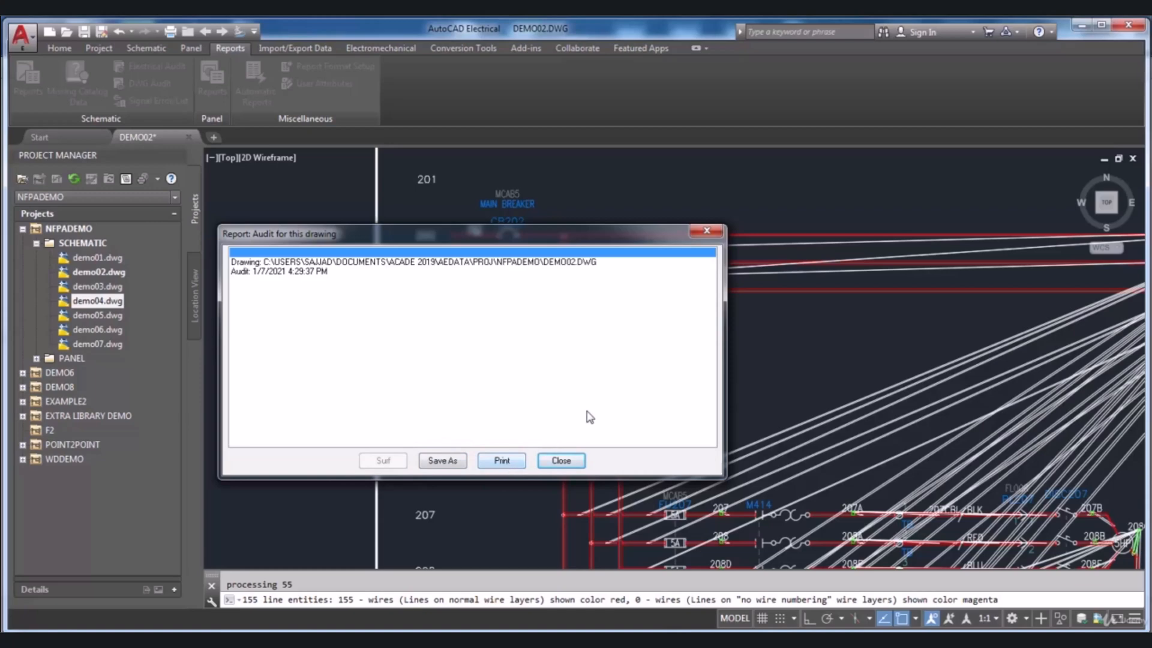
{"action": "left_click", "coordinate": [573, 460]}
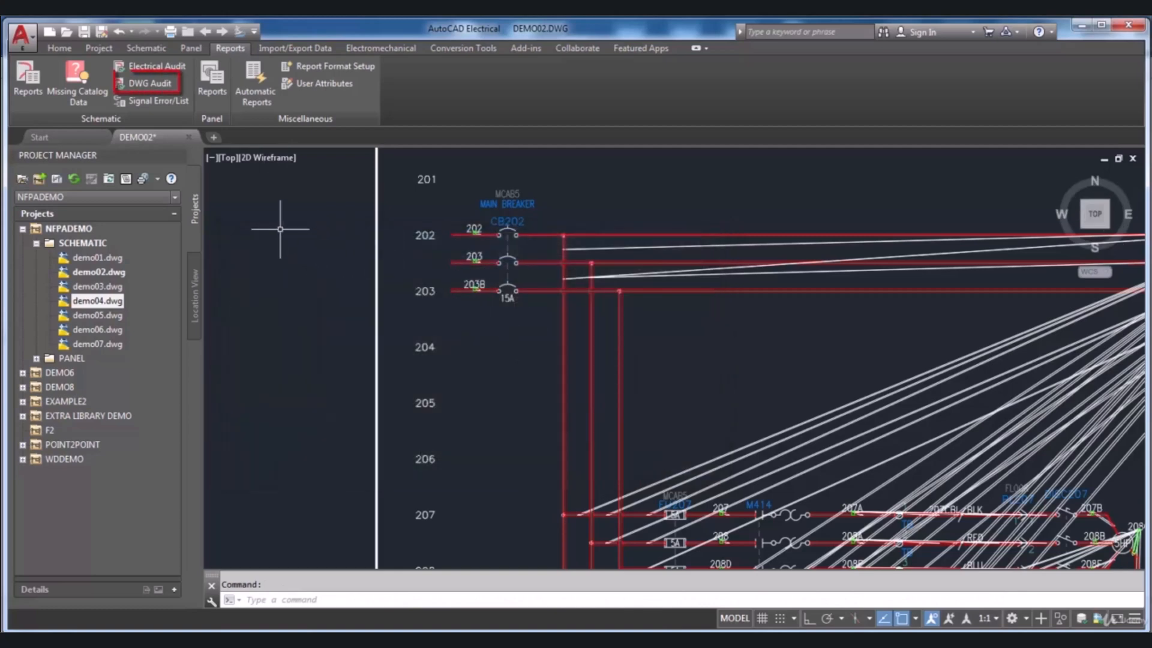
Run a project Drawing Audit with all four checks on the first SCHEMATIC drawing, demo01.dwg, only, and close the report.
{"action": "left_click", "coordinate": [154, 80]}
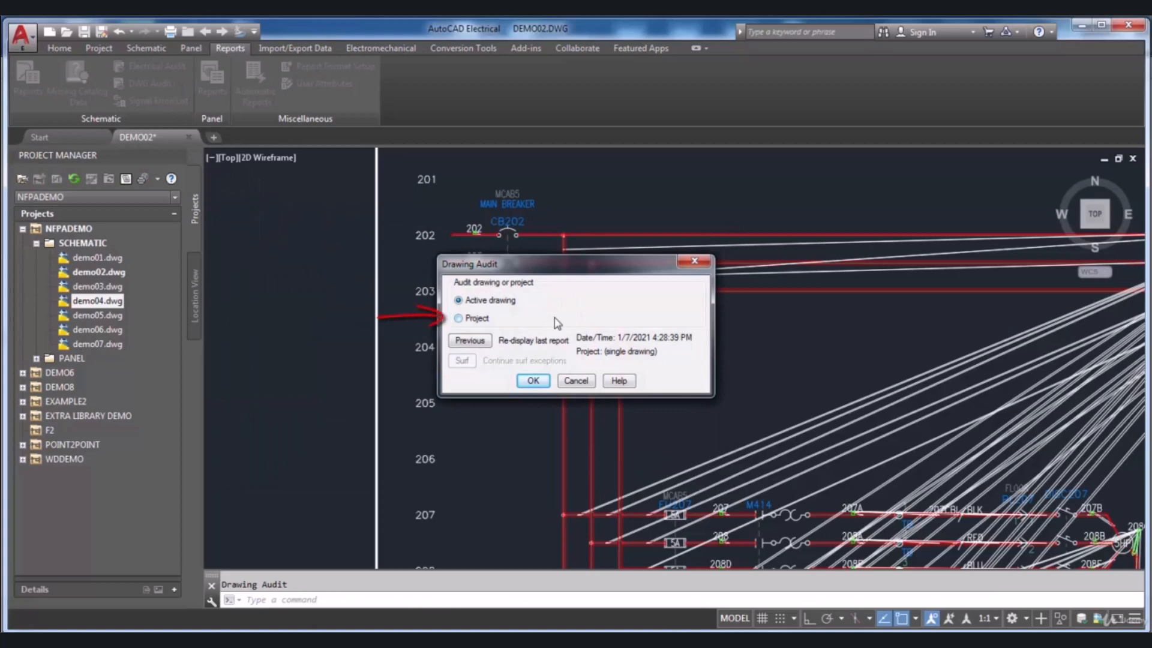
{"action": "left_click", "coordinate": [473, 323]}
{"action": "left_click", "coordinate": [545, 382]}
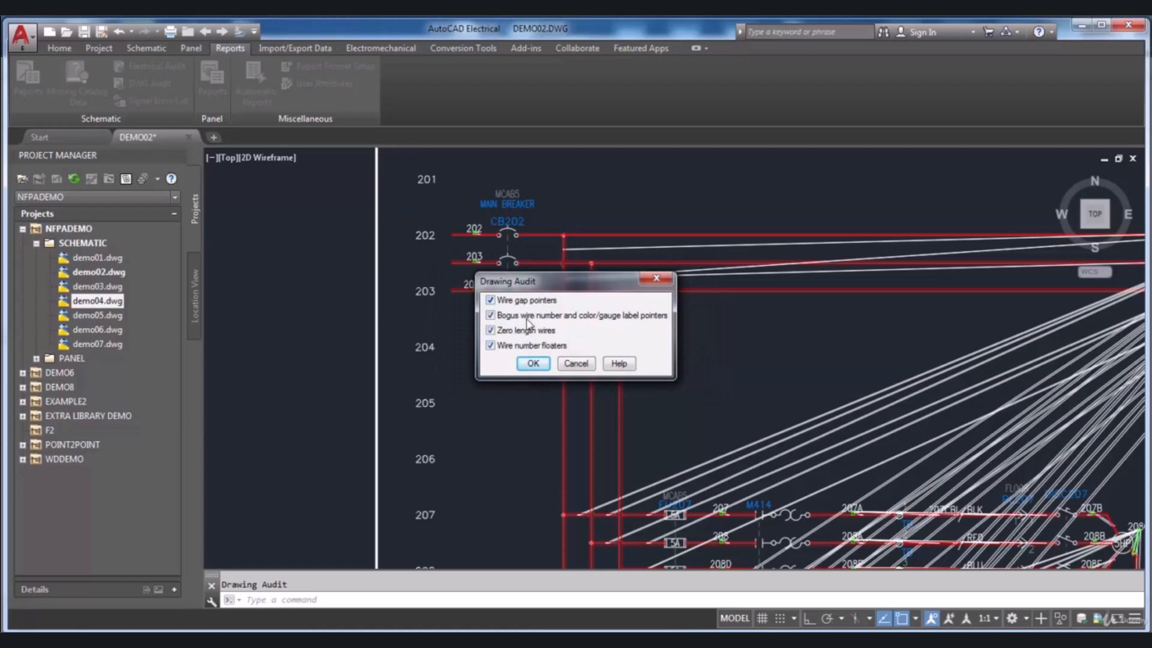
{"action": "left_click", "coordinate": [531, 364]}
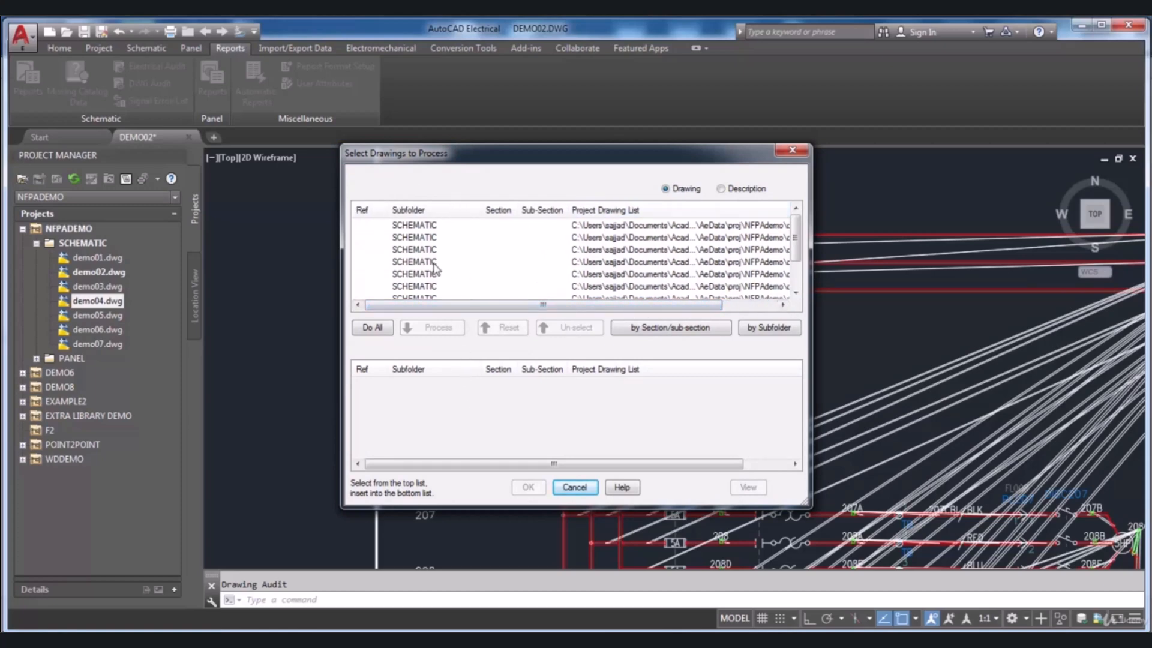
{"action": "left_click", "coordinate": [429, 226]}
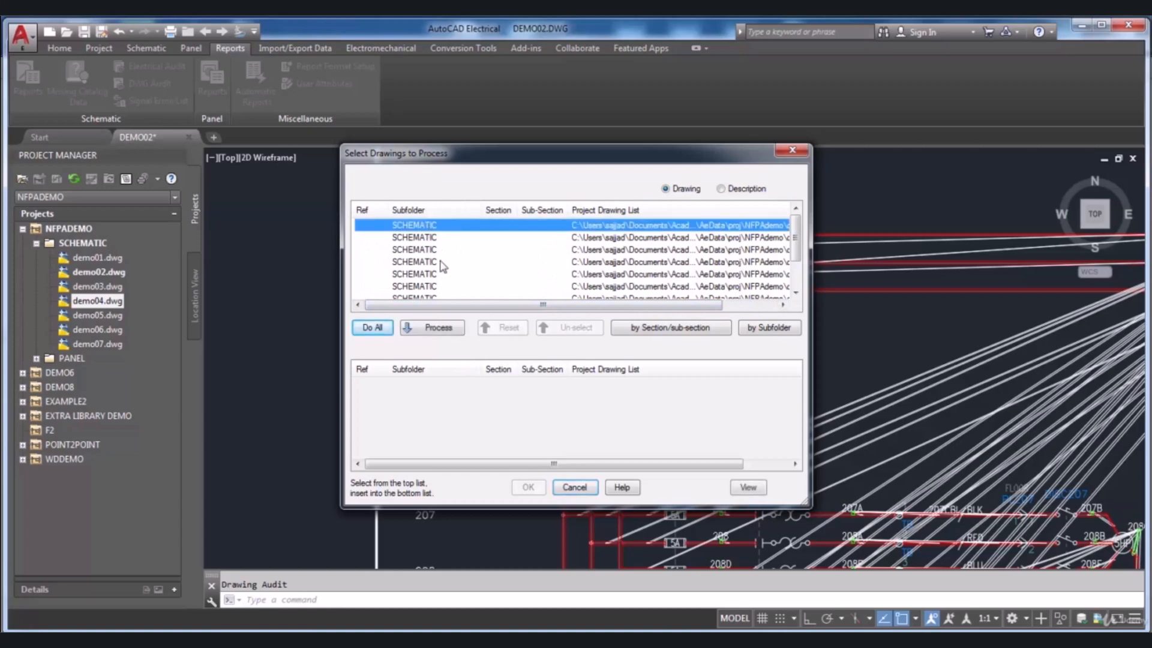
{"action": "left_click", "coordinate": [441, 329]}
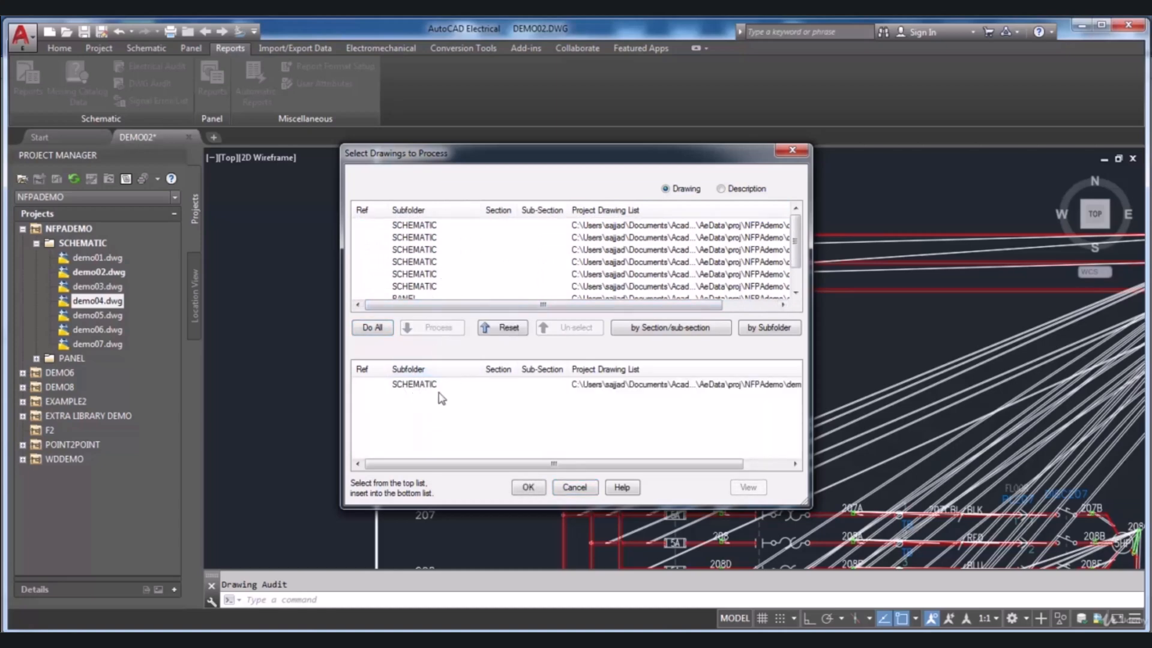
{"action": "left_click", "coordinate": [527, 487]}
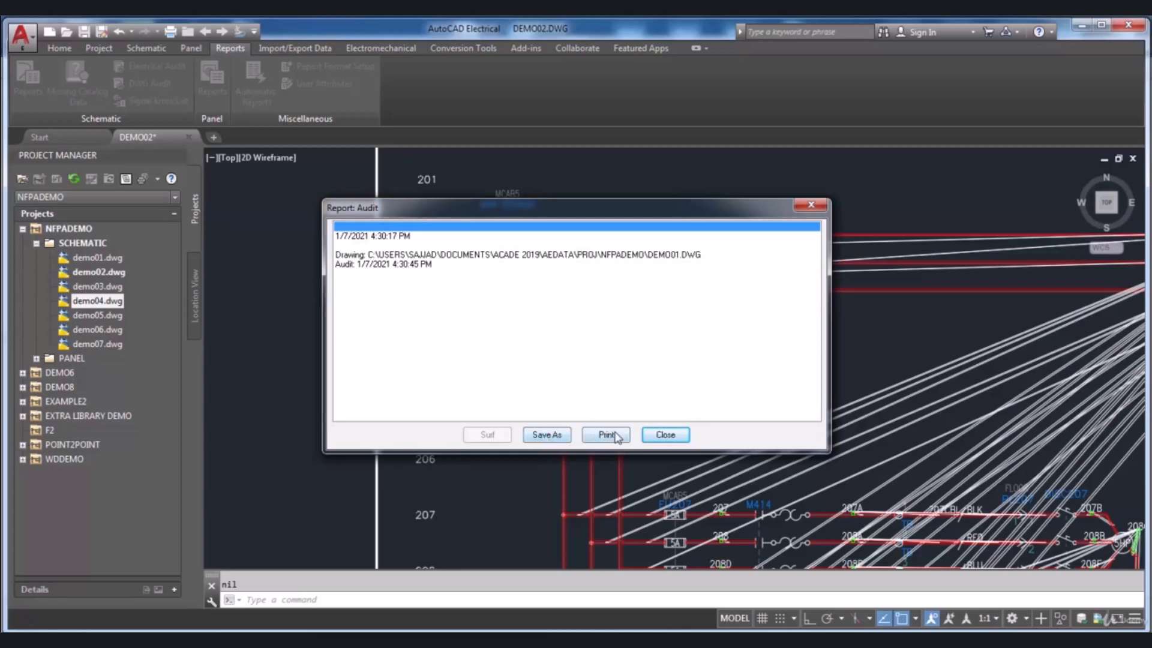
{"action": "left_click", "coordinate": [666, 435]}
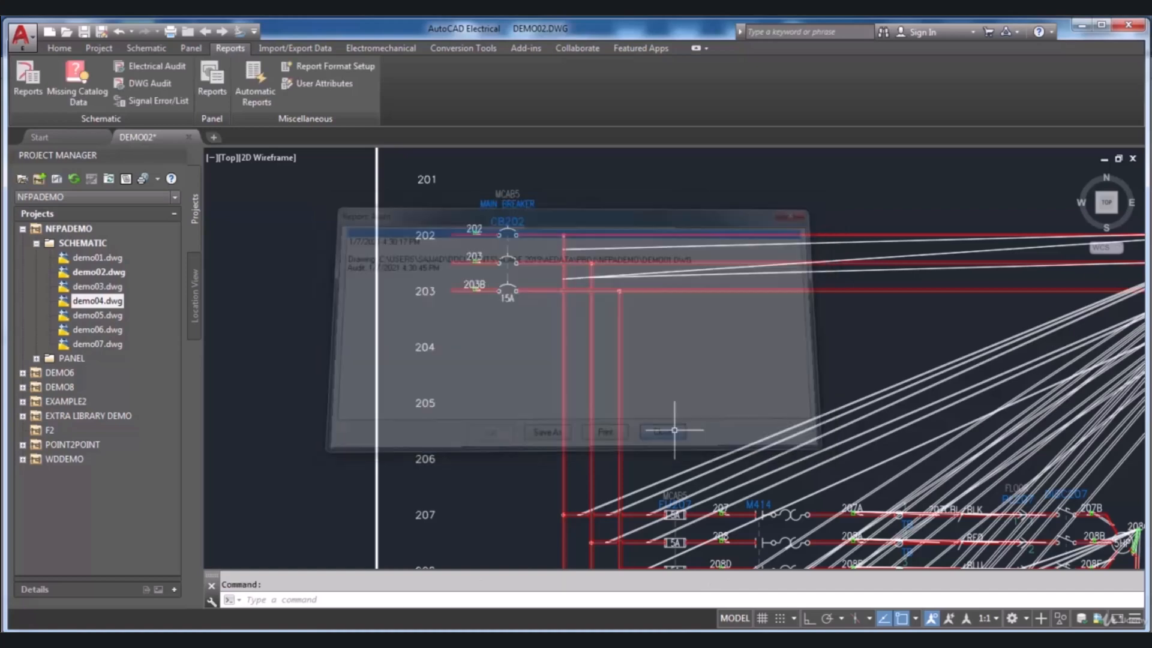